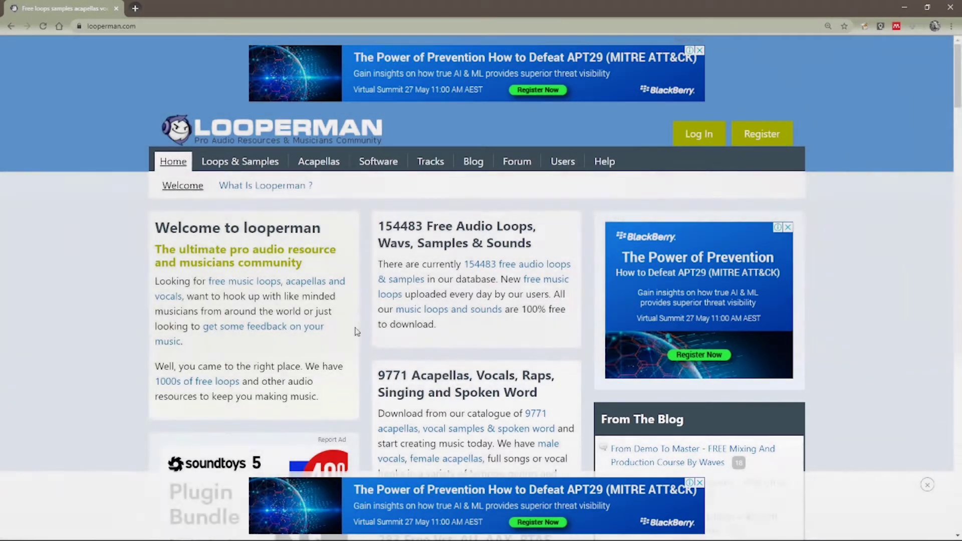
# Step: Leave Looperman's free-account registration page and sign in to the existing account
pyautogui.click(761, 138)
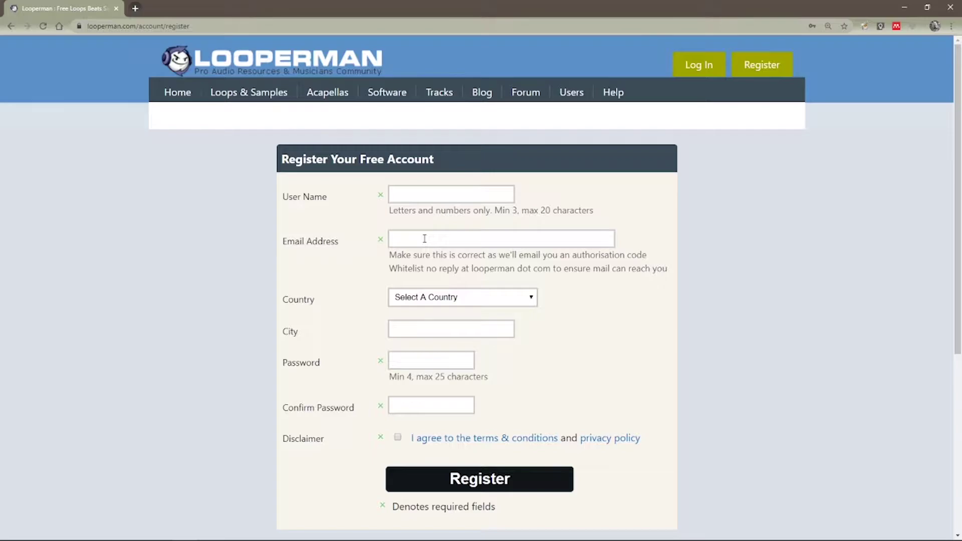
pyautogui.click(706, 68)
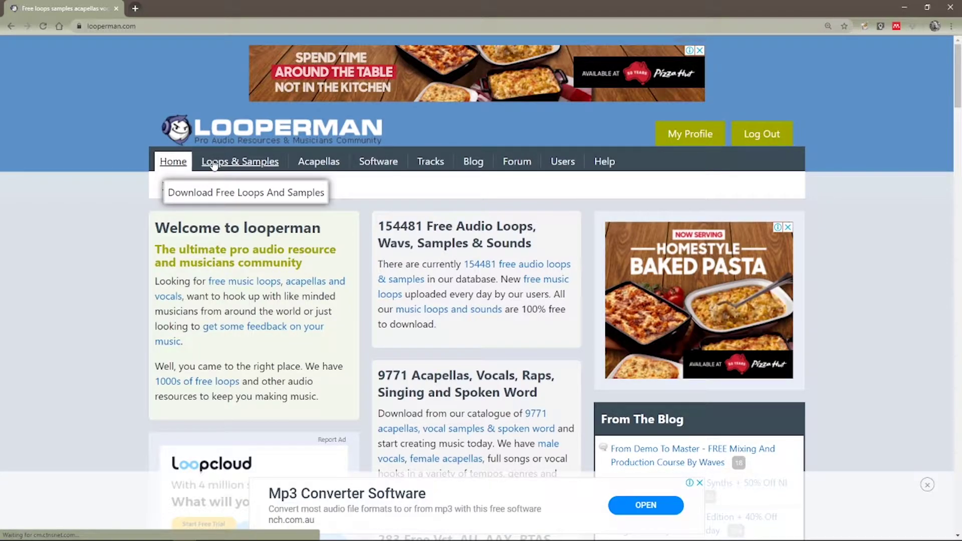
# Step: Search Looperman's free loops and samples for the keyword 'drums'
pyautogui.click(216, 162)
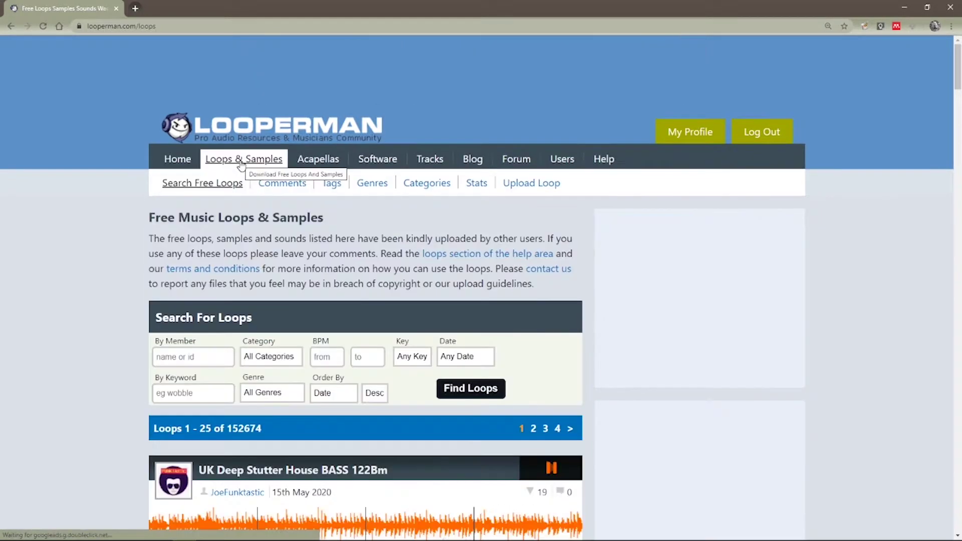
pyautogui.click(200, 396)
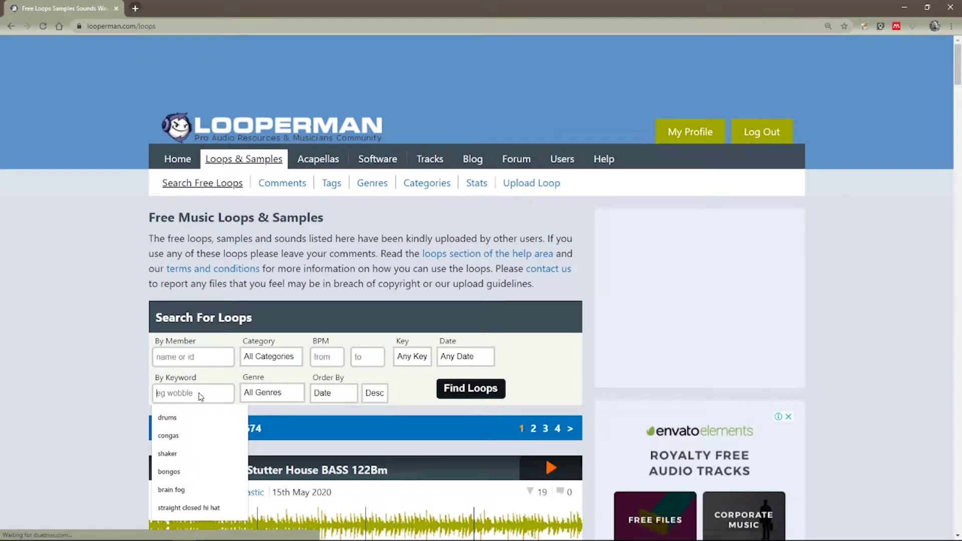
pyautogui.write('drums')
pyautogui.press('Return')
# Step: Preview the Dry Studio Funk DRUMS and House Drums loops from the results
pyautogui.scroll(-2, 105, 291)
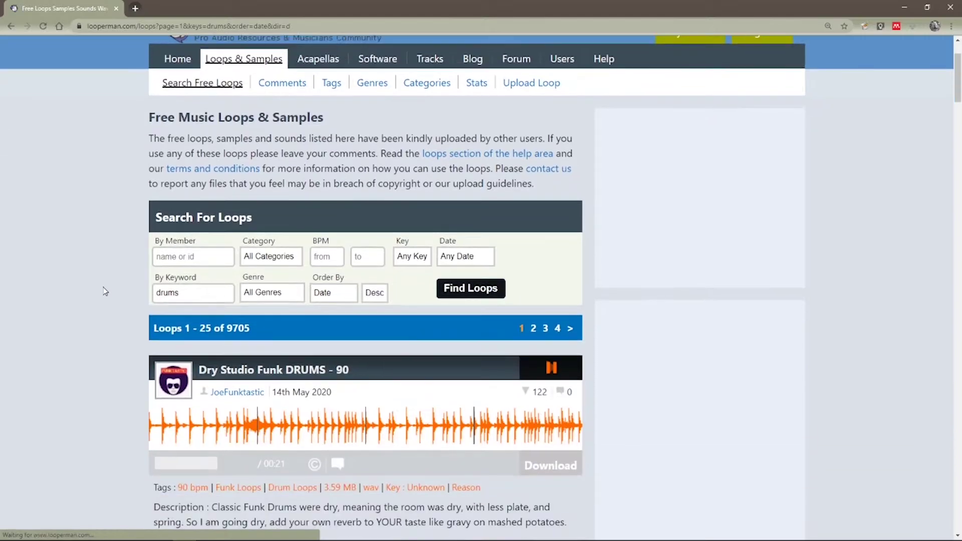
pyautogui.scroll(-4, 105, 291)
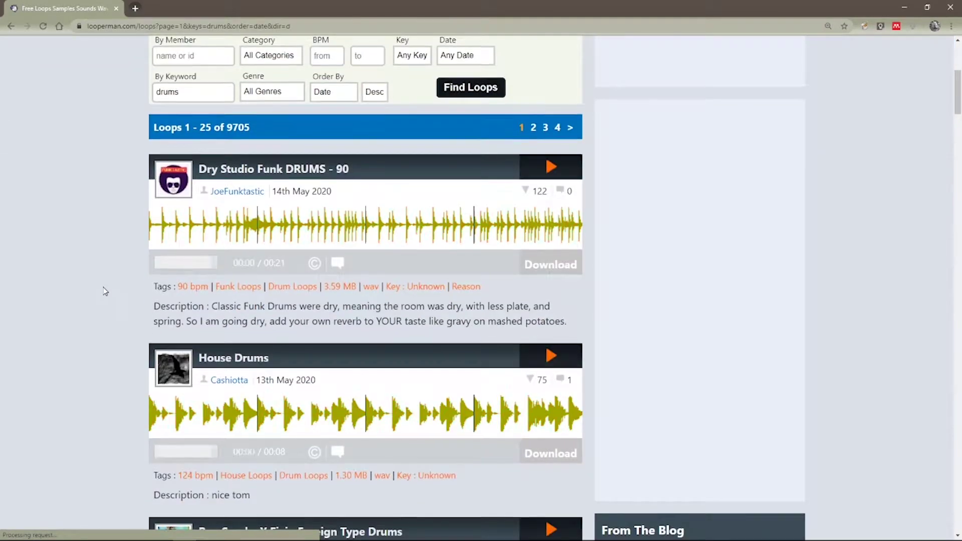
pyautogui.click(552, 169)
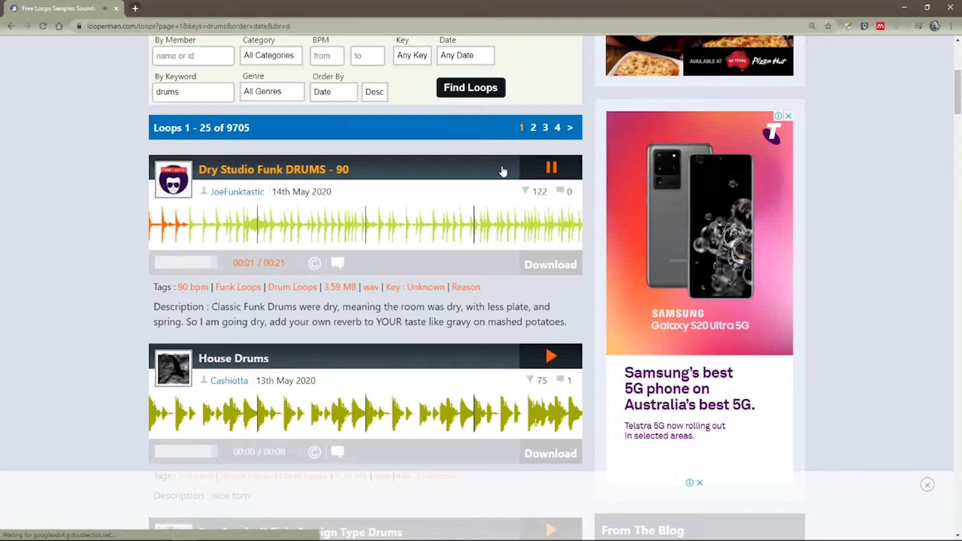
pyautogui.click(552, 356)
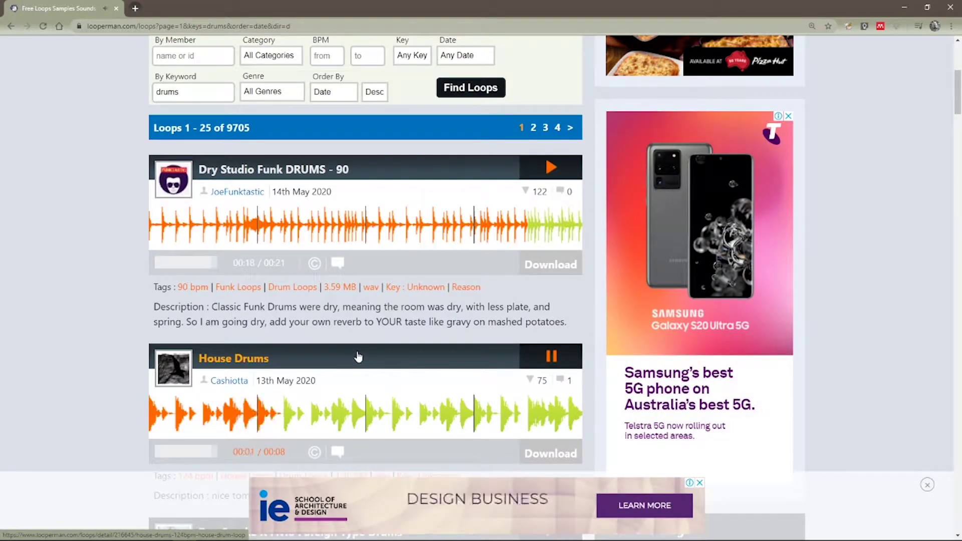
pyautogui.scroll(-3, 373, 356)
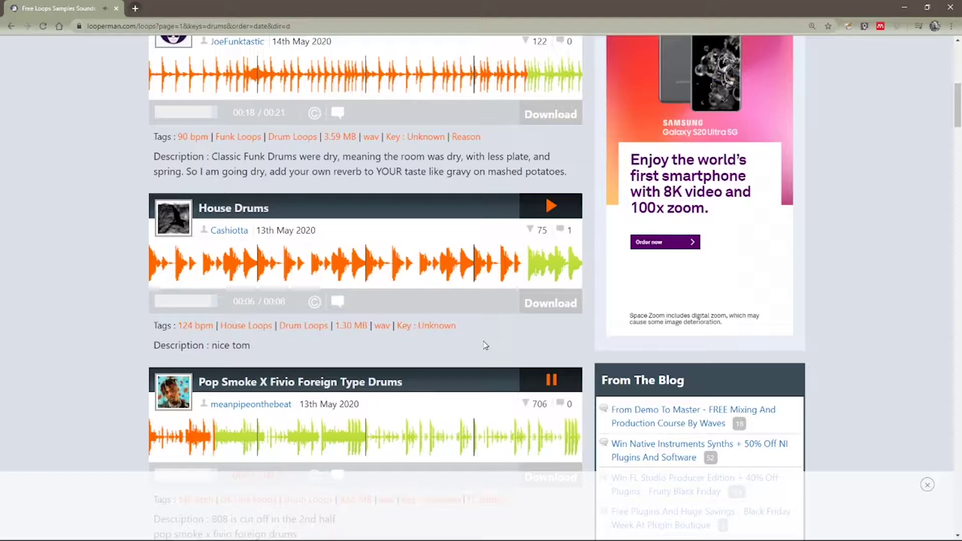
# Step: Save the House Drums loop as a WAV into Downloads and switch to REAPER
pyautogui.click(553, 303)
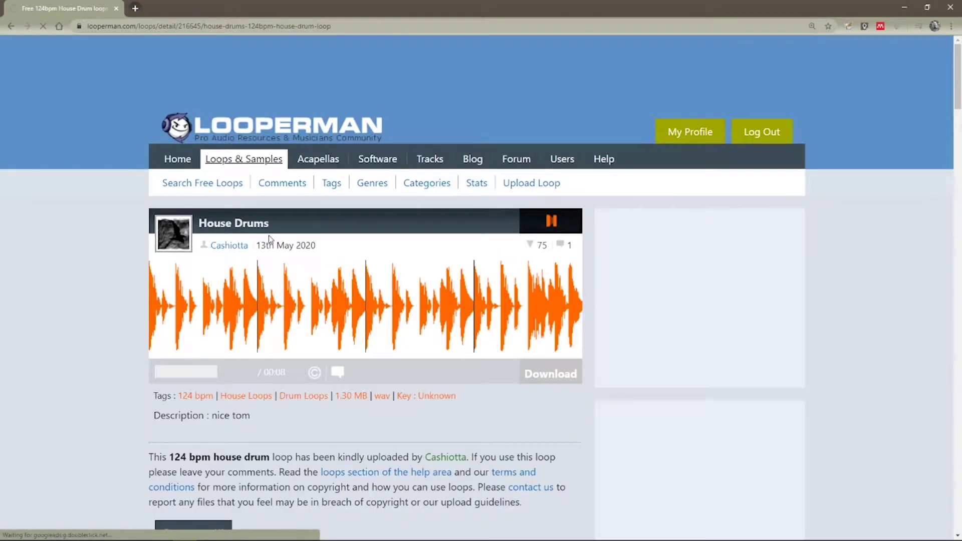
pyautogui.click(551, 374)
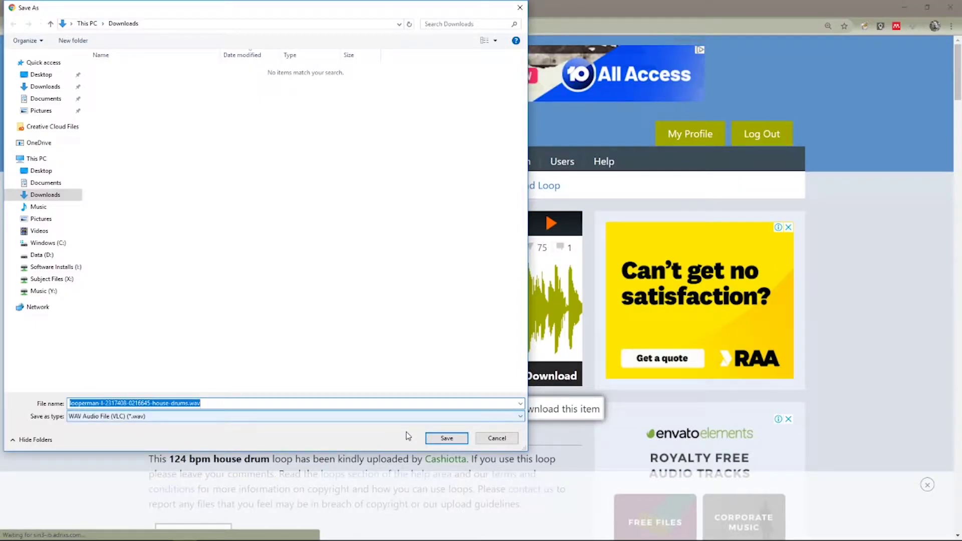
pyautogui.click(446, 437)
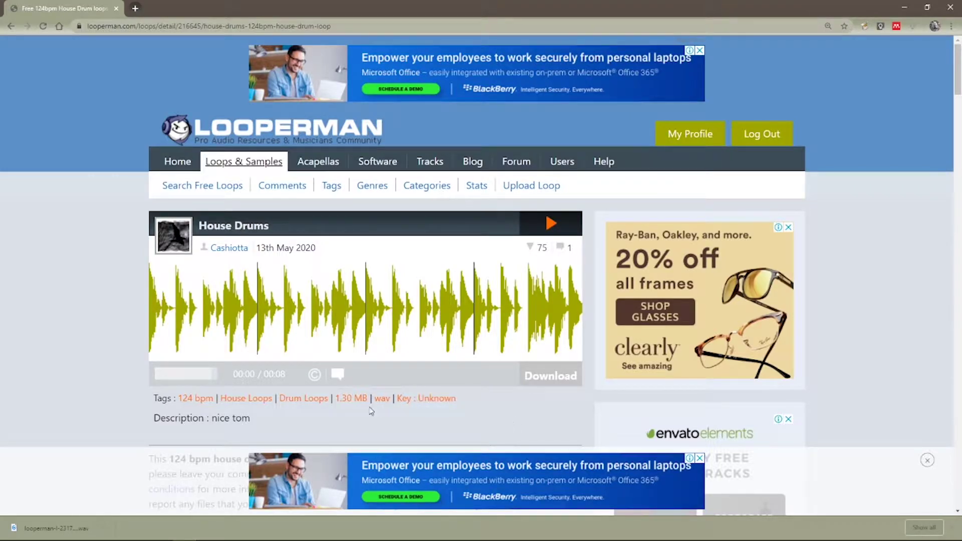
pyautogui.hotkey('alt', 'Tab')
pyautogui.click(8, 16)
# Step: Start a new REAPER project and browse the media-file import dialog to Downloads
pyautogui.click(15, 25)
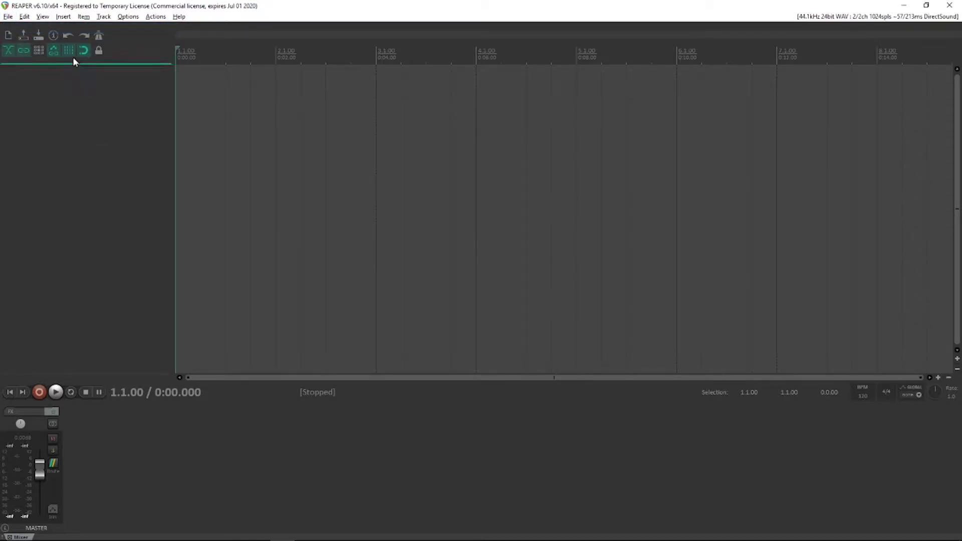
pyautogui.click(63, 17)
pyautogui.click(71, 25)
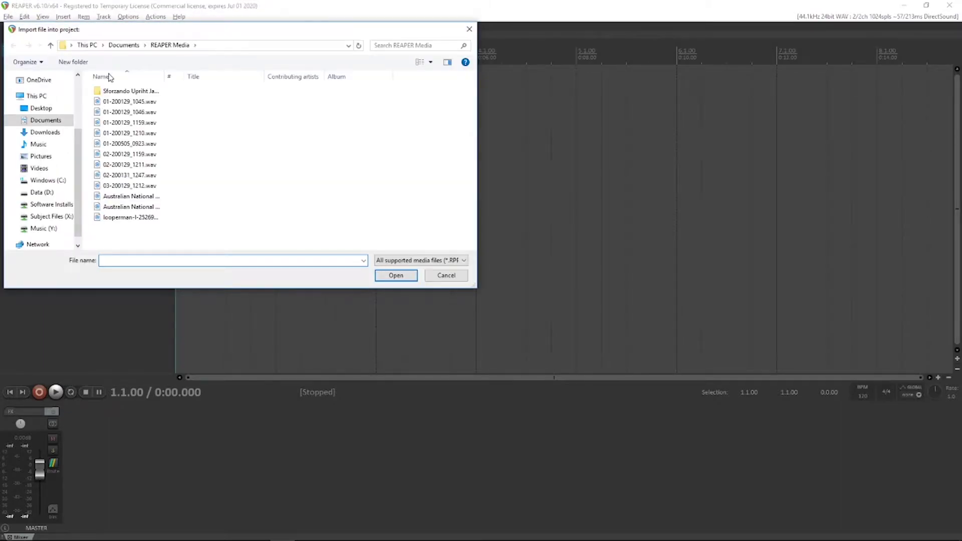
pyautogui.click(41, 132)
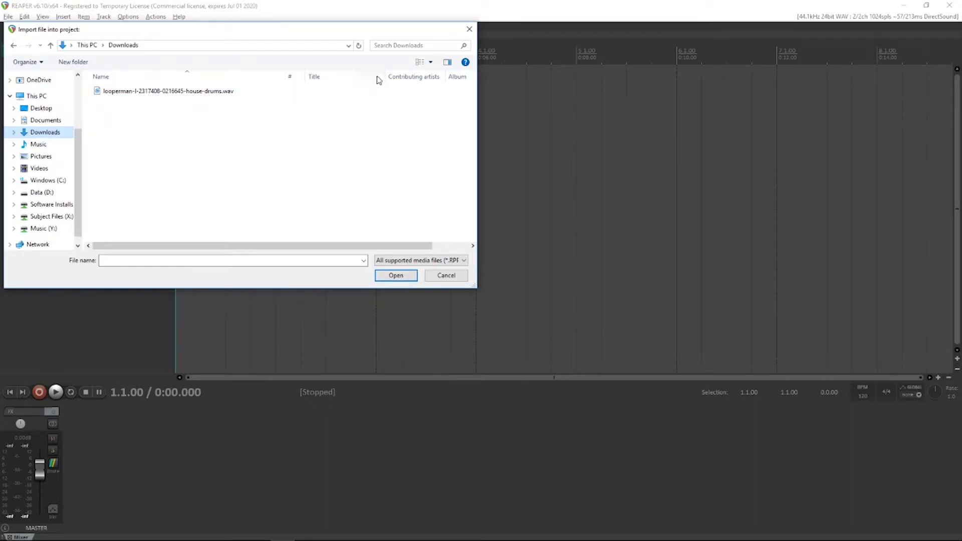
# Step: Add the Date modified column to the Downloads file list
pyautogui.click(430, 62)
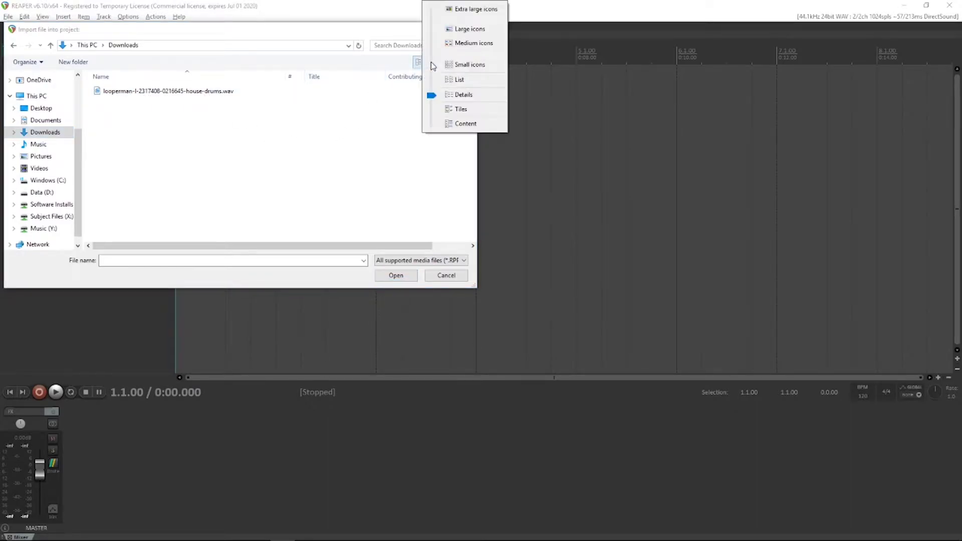
pyautogui.click(461, 94)
pyautogui.rightClick(266, 159)
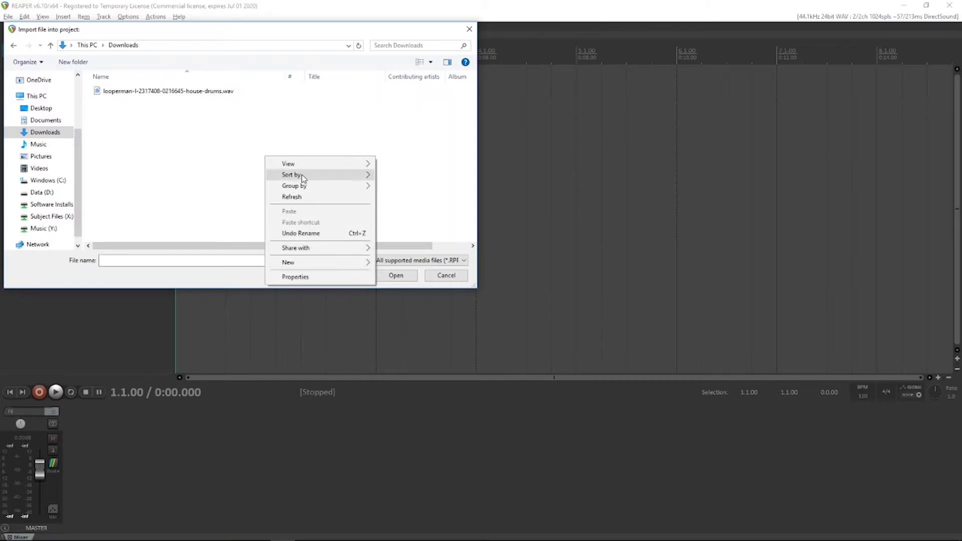
pyautogui.moveTo(302, 177)
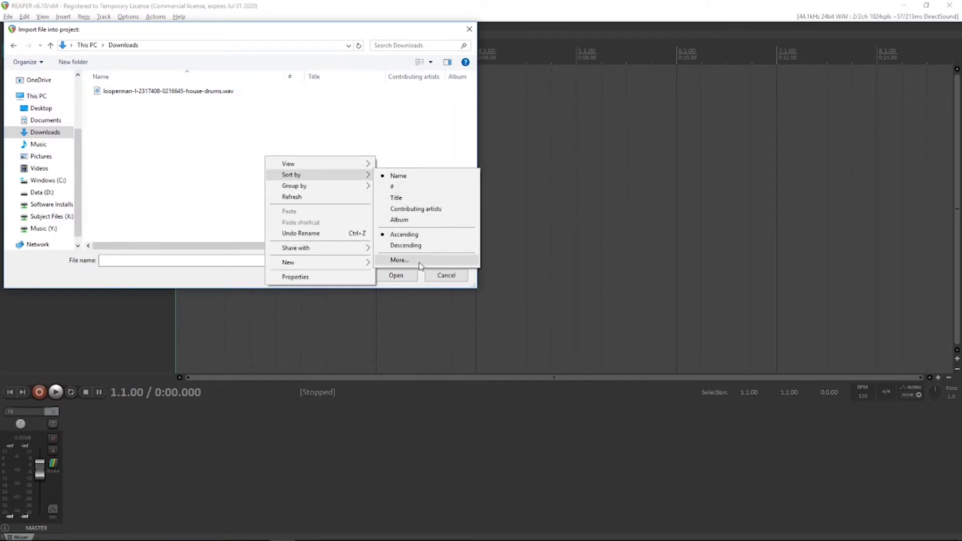
pyautogui.click(399, 260)
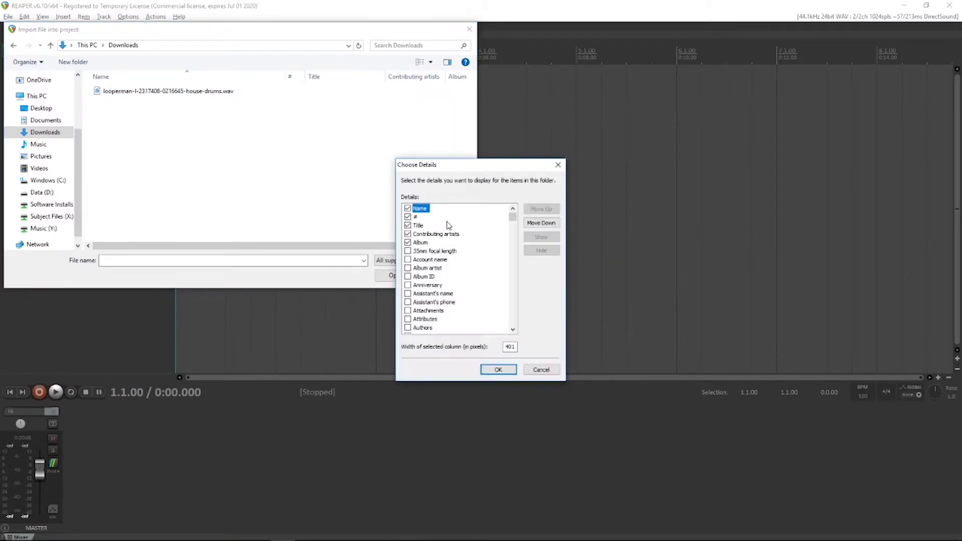
pyautogui.scroll(-15, 443, 272)
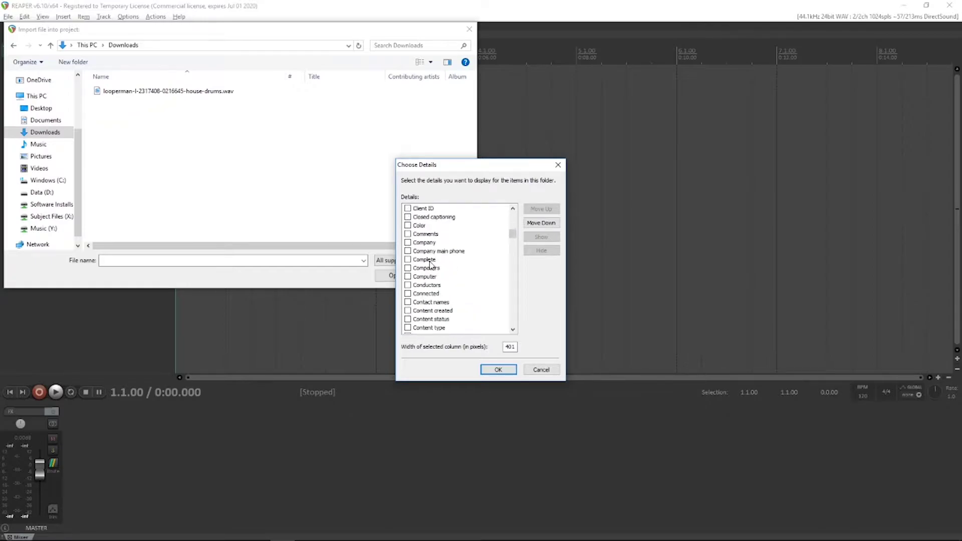
pyautogui.scroll(-2, 431, 264)
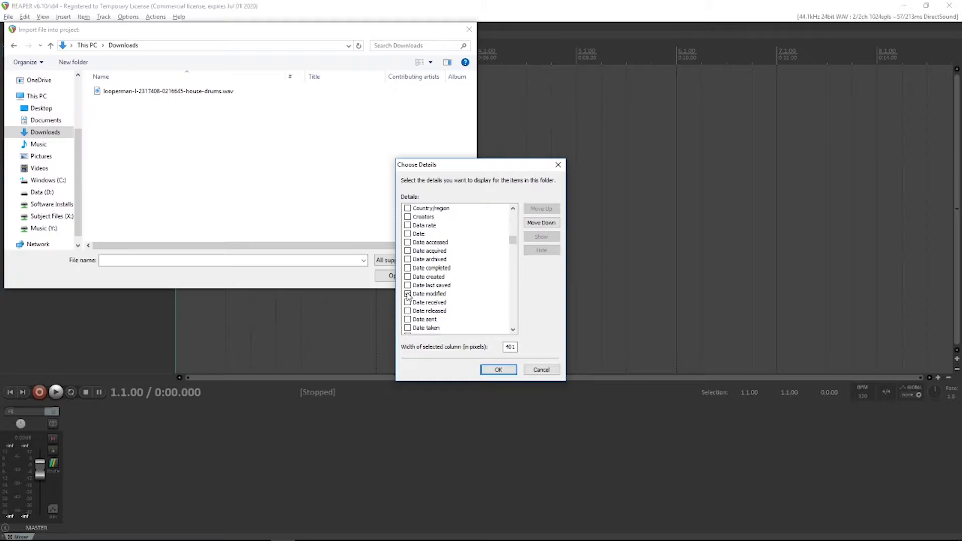
pyautogui.click(497, 369)
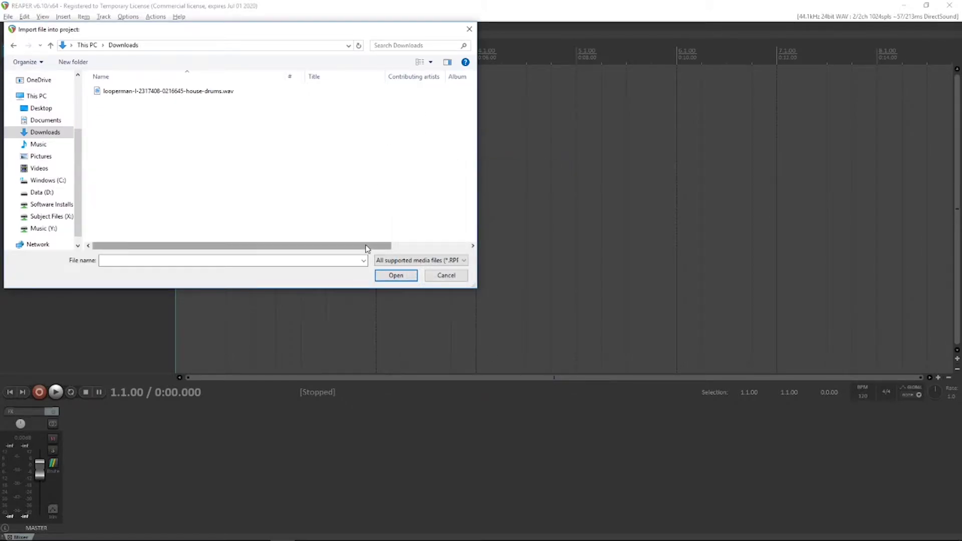
# Step: Rearrange and resize the file list's columns so modified dates are visible
pyautogui.moveTo(365, 245); pyautogui.dragTo(469, 243)
pyautogui.hscroll(-2, 432, 76)
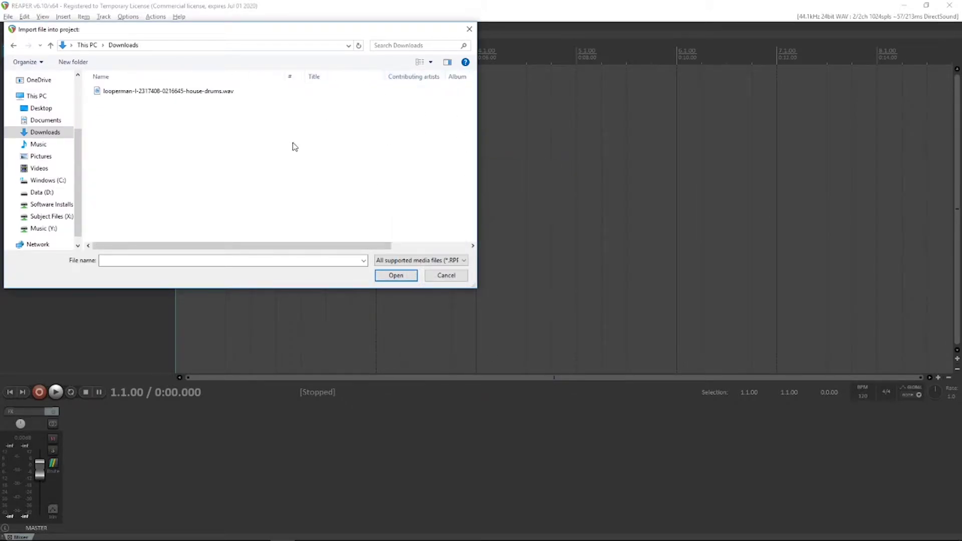
pyautogui.moveTo(198, 245); pyautogui.dragTo(80, 253)
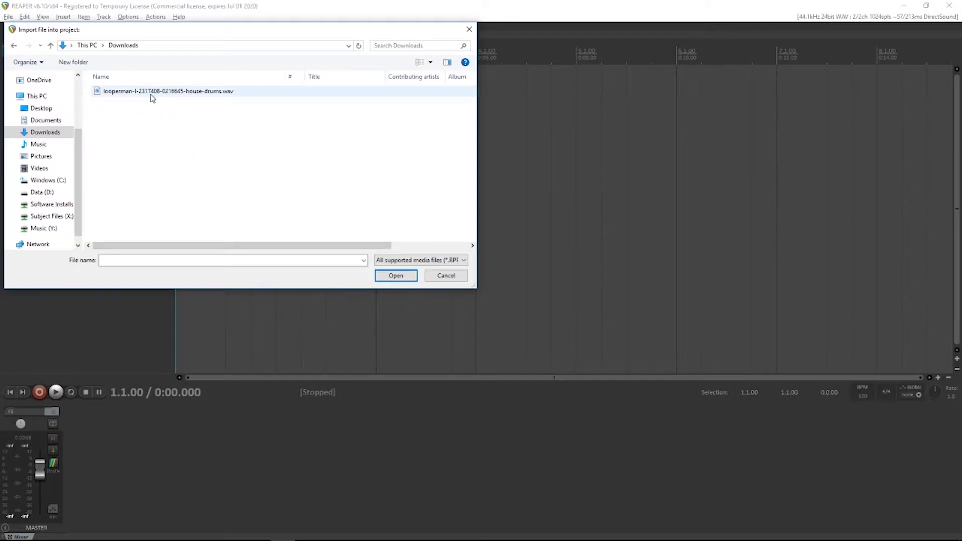
pyautogui.moveTo(213, 245); pyautogui.dragTo(429, 270)
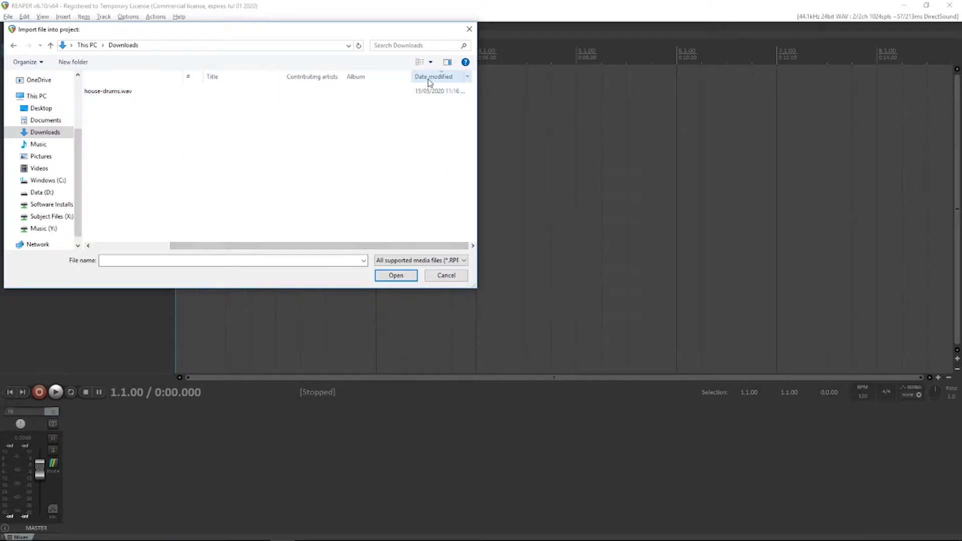
pyautogui.moveTo(344, 247); pyautogui.dragTo(265, 247)
# Step: Import the House Drums WAV onto a new track at the project start
pyautogui.doubleClick(141, 95)
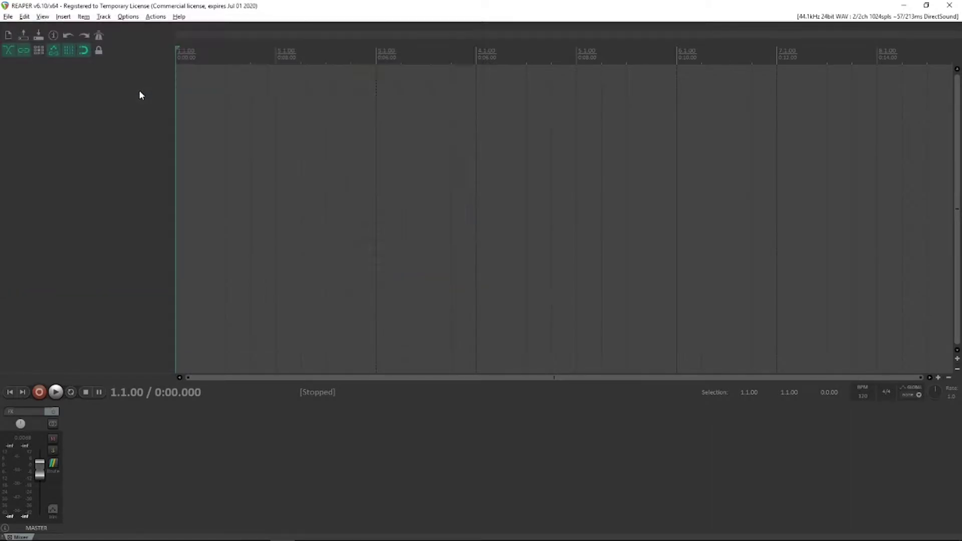
pyautogui.press('Home')
pyautogui.hotkey('alt', 'Tab')
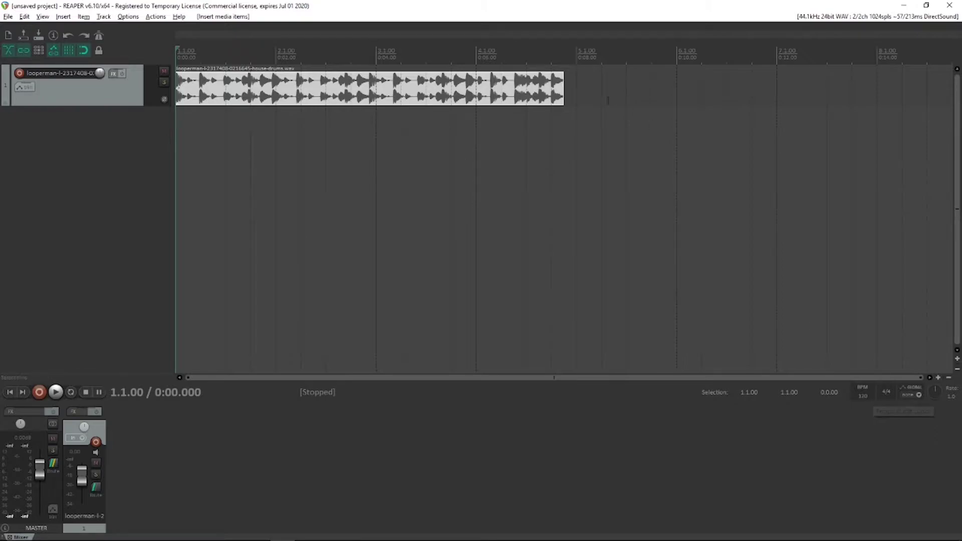
# Step: Extend the drum item toward bar 8.4, undo the resize, and mark bar 5
pyautogui.click(564, 52)
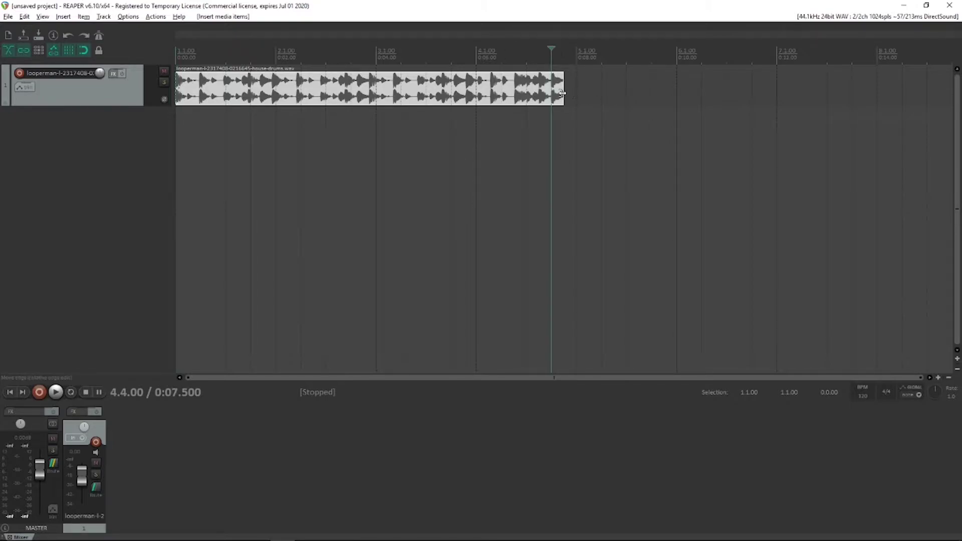
pyautogui.moveTo(564, 91); pyautogui.dragTo(848, 98)
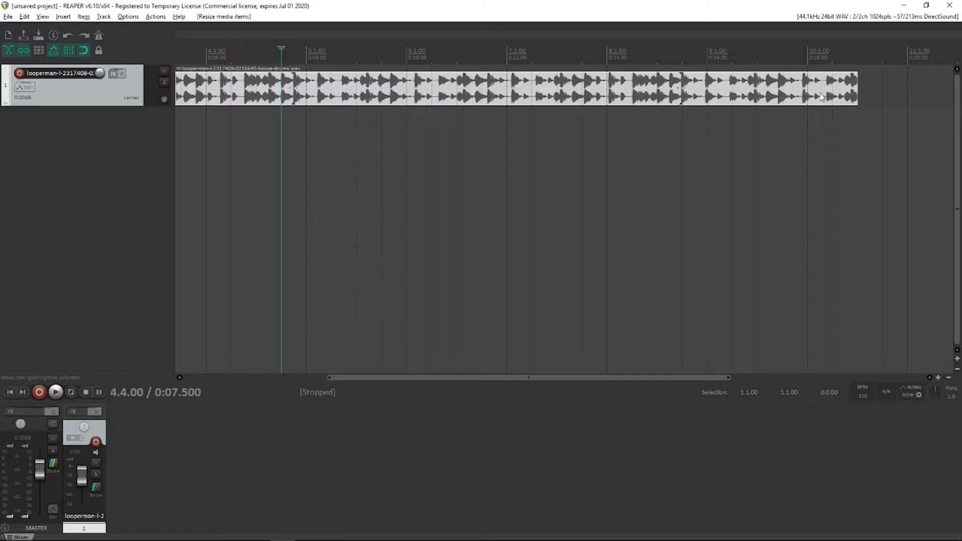
pyautogui.hotkey('ctrl', 'z')
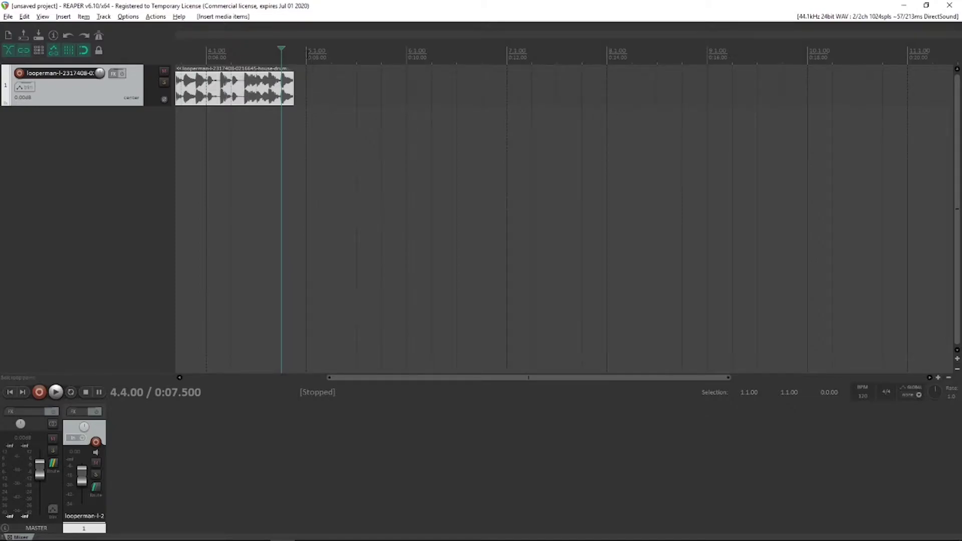
pyautogui.click(307, 53)
pyautogui.moveTo(396, 376); pyautogui.dragTo(253, 376)
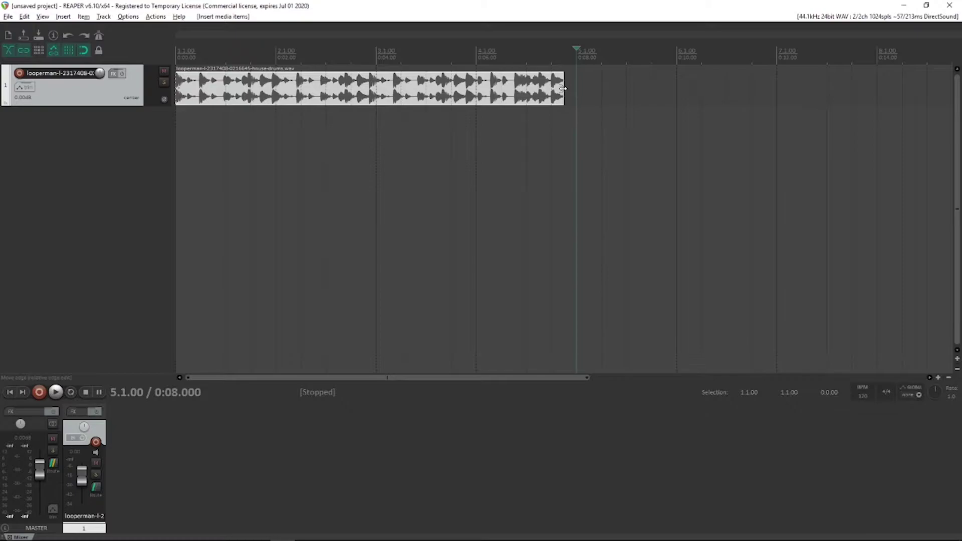
# Step: Time-stretch the House Drums item to rate 0.968 so it ends exactly at bar 5
pyautogui.moveTo(563, 89)
pyautogui.mouseDown()
pyautogui.moveTo(551, 89)
pyautogui.moveTo(580, 89)
pyautogui.moveTo(511, 90)
pyautogui.moveTo(576, 91)
pyautogui.moveTo(562, 92)
pyautogui.mouseUp()
pyautogui.press('alt')
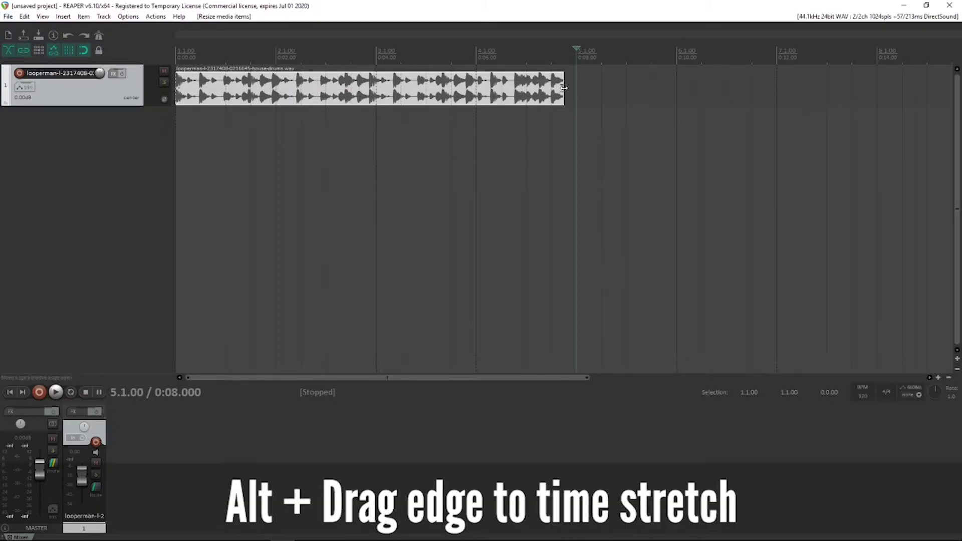
pyautogui.moveTo(565, 88); pyautogui.dragTo(575, 84)
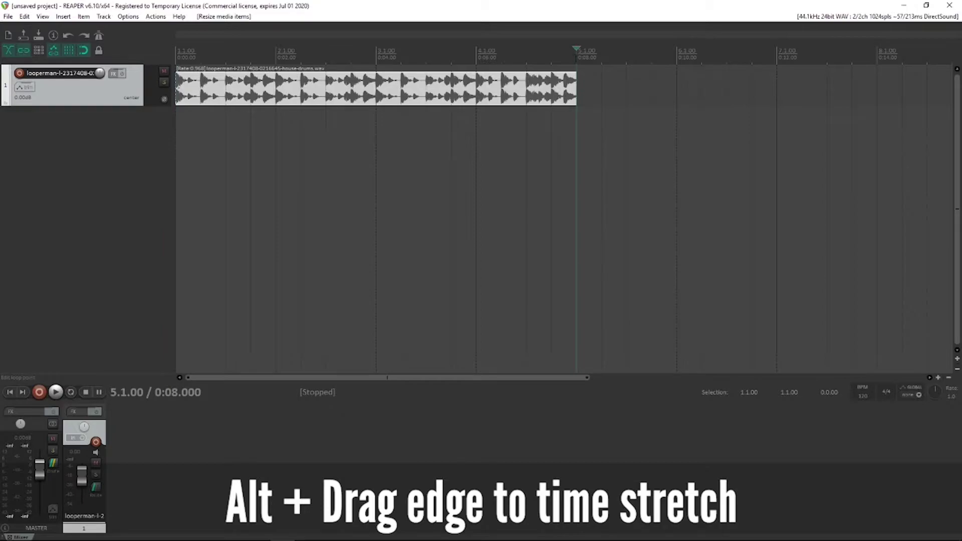
pyautogui.press('Home')
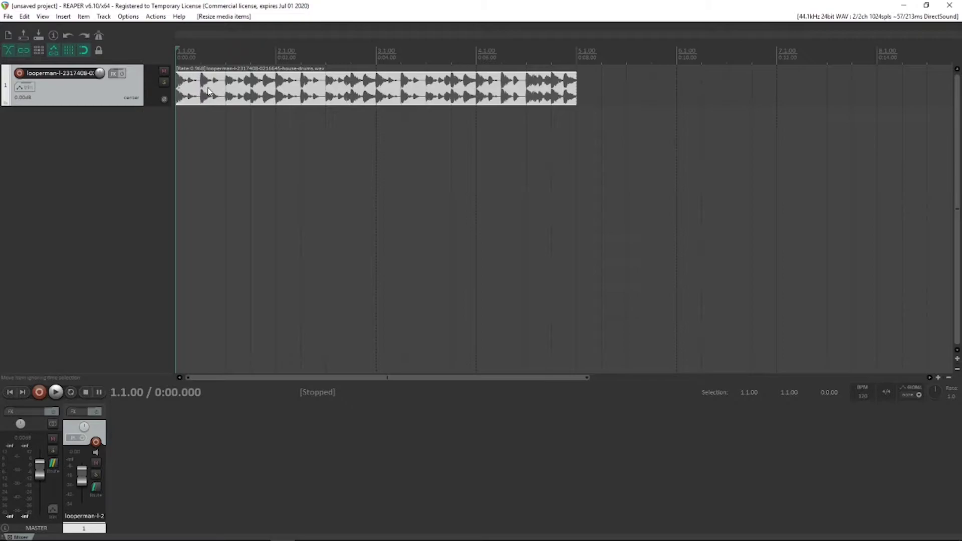
# Step: Enable the metronome and lower the House Drums track volume to -2.27 dB during playback
pyautogui.click(99, 37)
pyautogui.press('space')
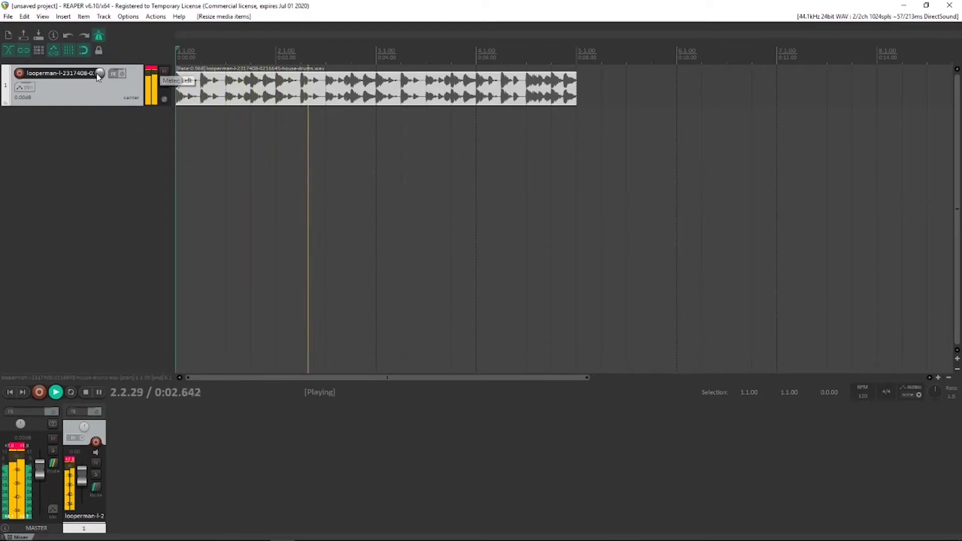
pyautogui.scroll(-3, 99, 73)
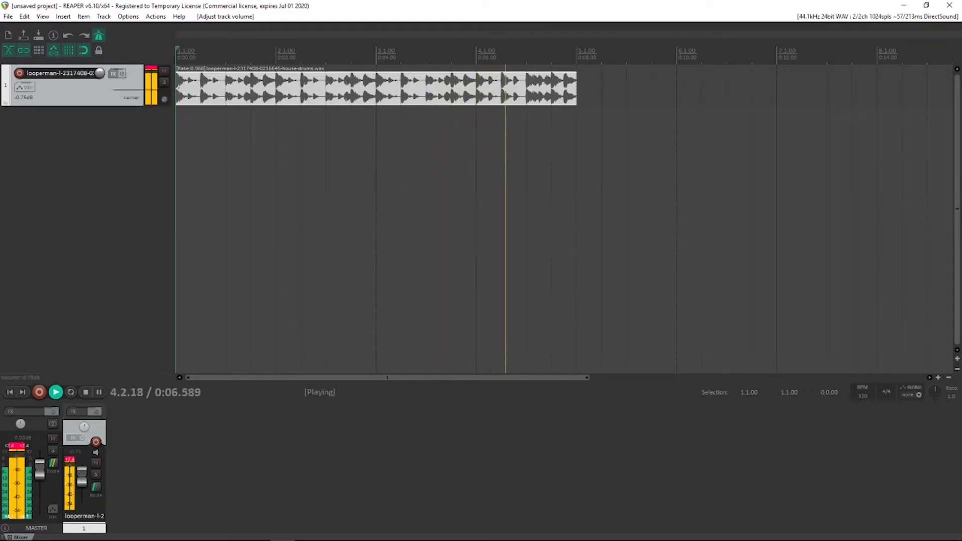
pyautogui.scroll(-5, 100, 73)
pyautogui.press('space')
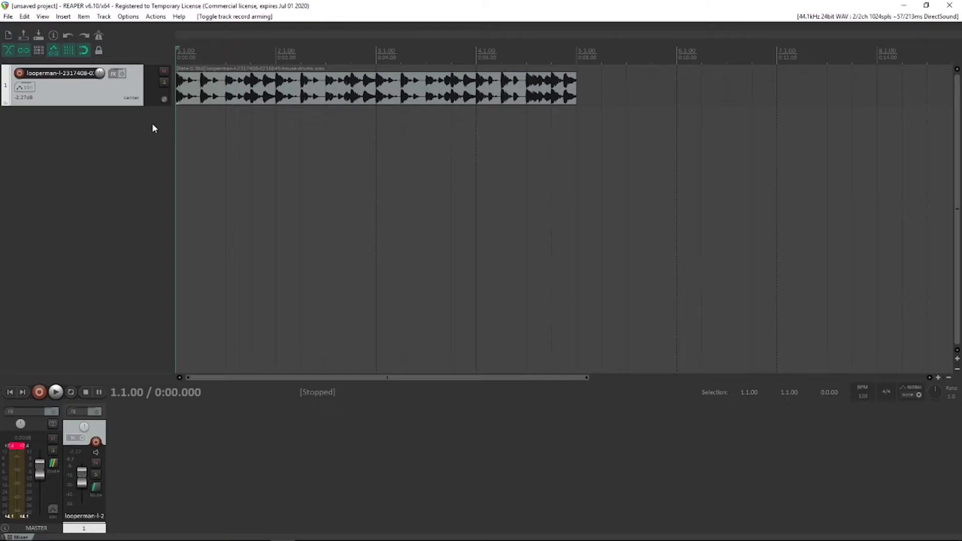
# Step: Extend the drum item so the loop repeats out to about bar 13
pyautogui.press('End')
pyautogui.moveTo(576, 94); pyautogui.dragTo(847, 92)
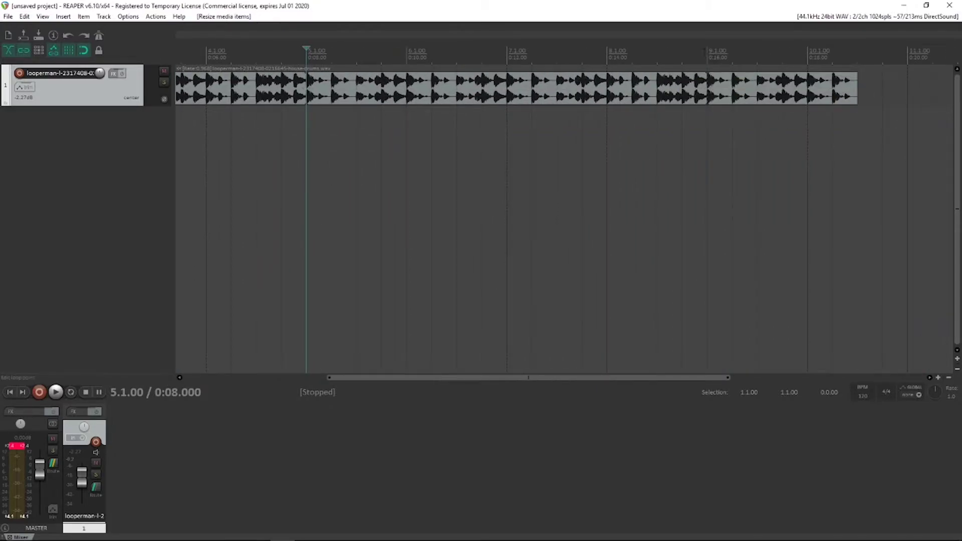
pyautogui.click(706, 76)
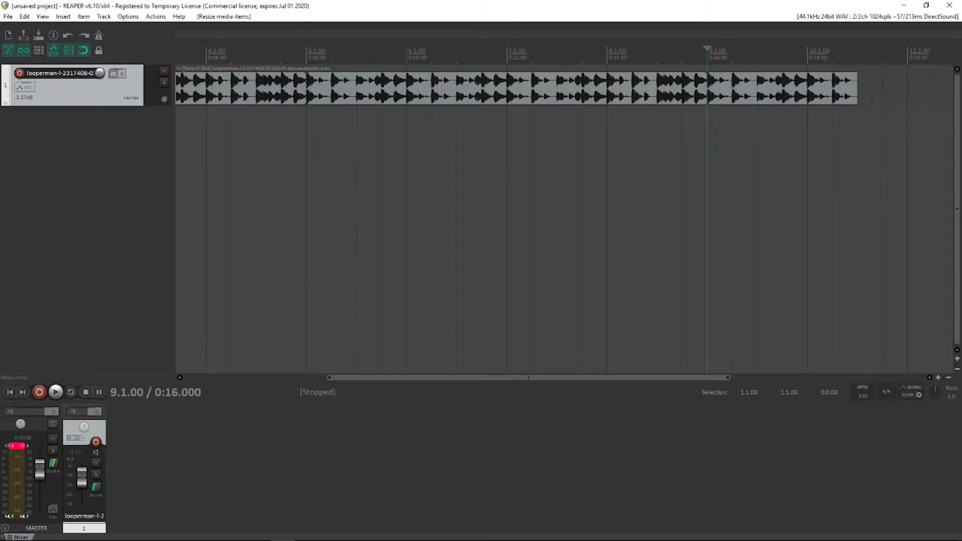
pyautogui.moveTo(857, 90)
pyautogui.mouseDown()
pyautogui.moveTo(955, 89)
pyautogui.moveTo(838, 87)
pyautogui.mouseUp()
pyautogui.press('Home')
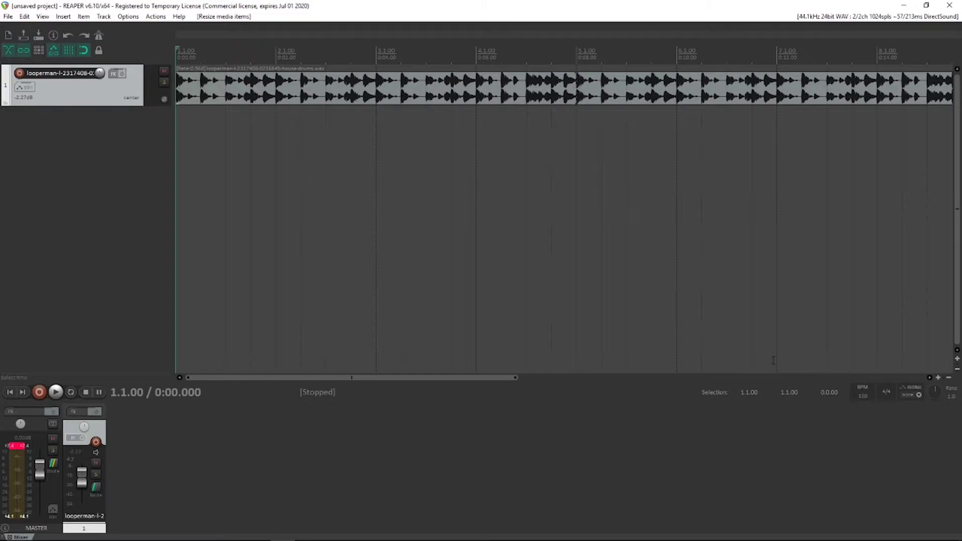
pyautogui.click(862, 395)
# Step: Audition the drum loop at 124 and then 150 BPM
pyautogui.write('124')
pyautogui.press('Return')
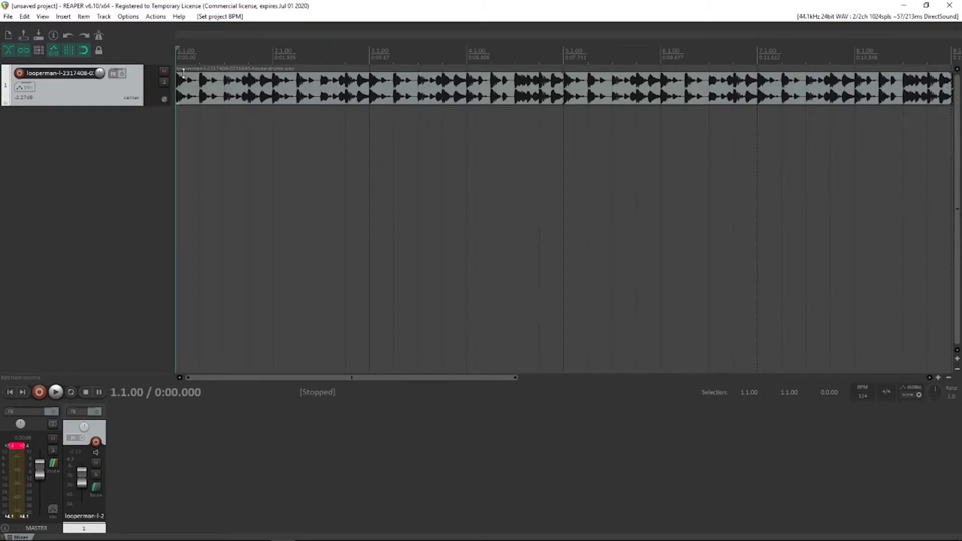
pyautogui.press('space')
pyautogui.press('space')
pyautogui.press('BackSpace')
pyautogui.press('Return')
pyautogui.press('space')
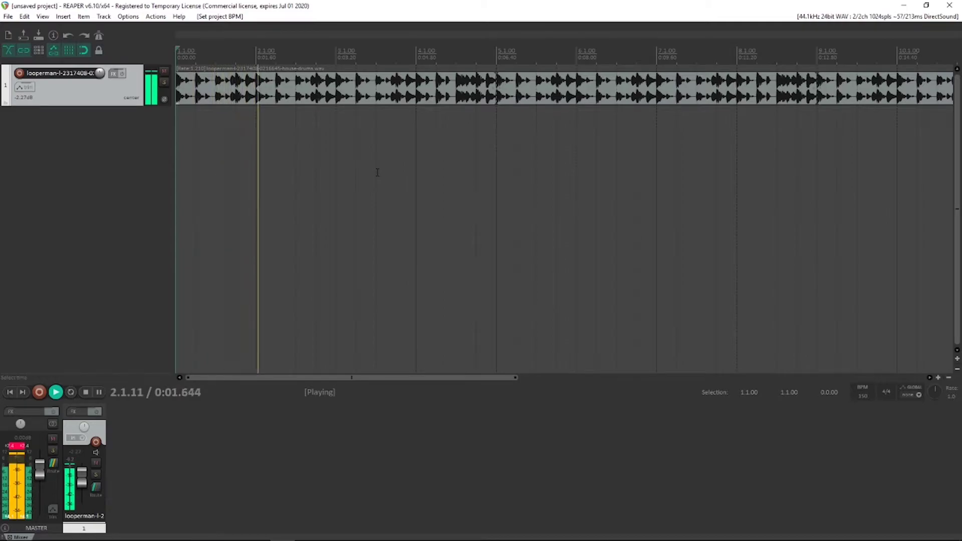
pyautogui.press('space')
# Step: Play the loop at 80 BPM, lower the track to -5.33 dB, and restore 120 BPM
pyautogui.click(862, 395)
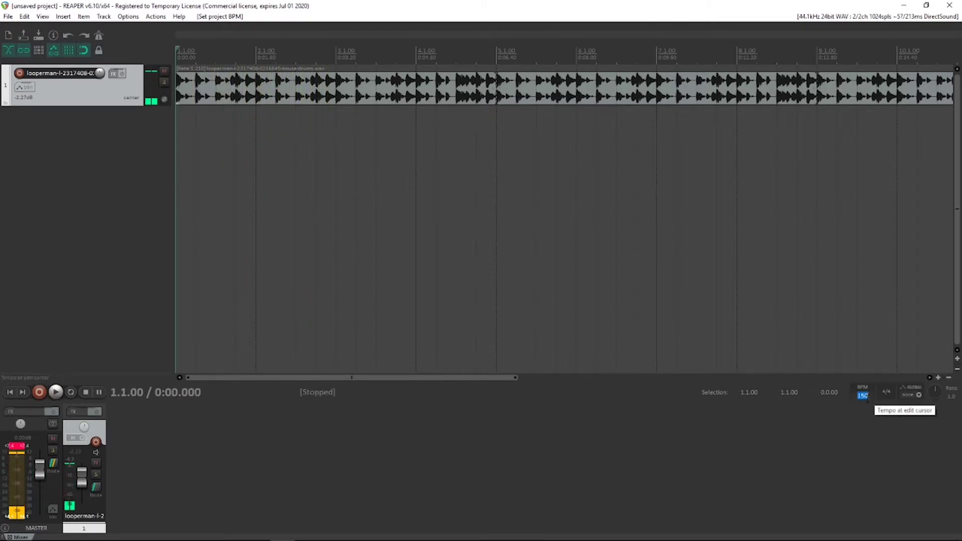
pyautogui.write('80')
pyautogui.press('Return')
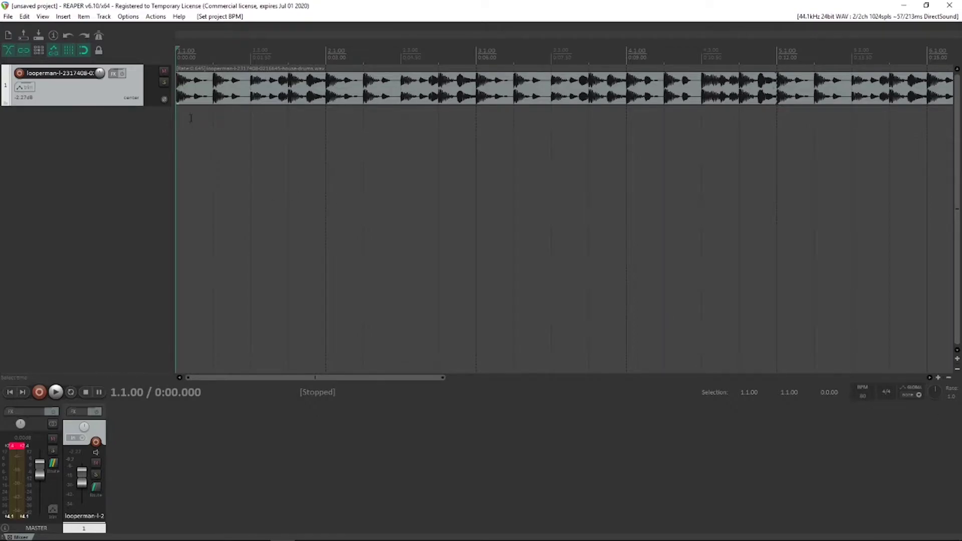
pyautogui.press('space')
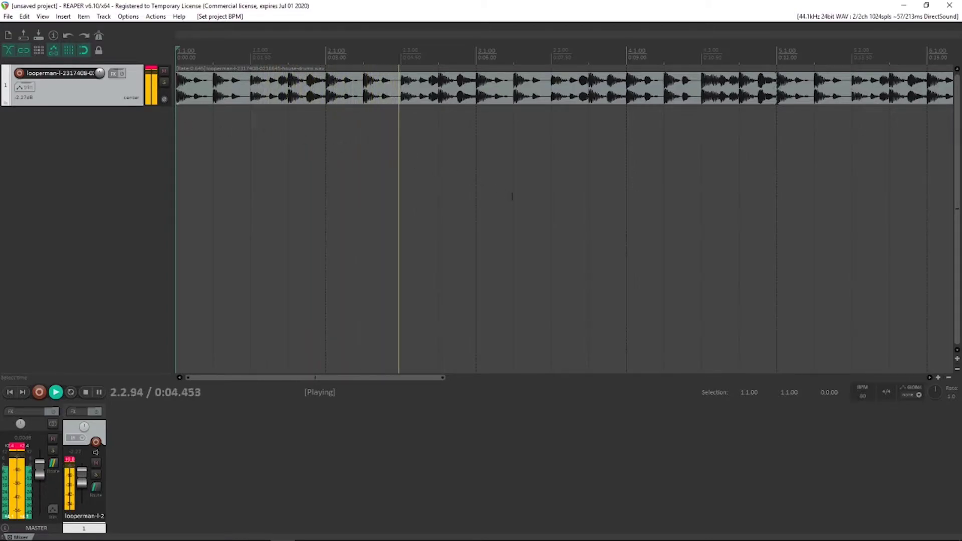
pyautogui.click(85, 392)
pyautogui.scroll(-3, 77, 445)
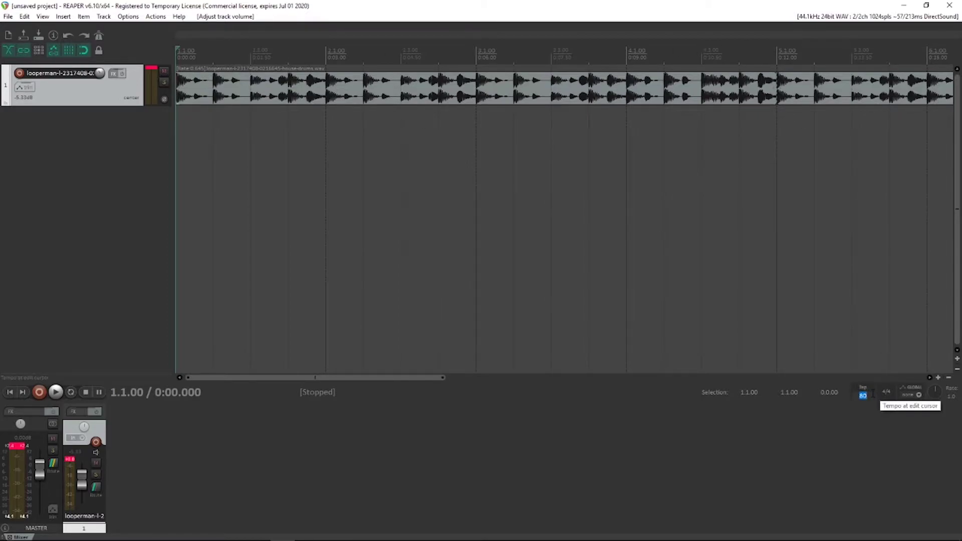
pyautogui.press('Return')
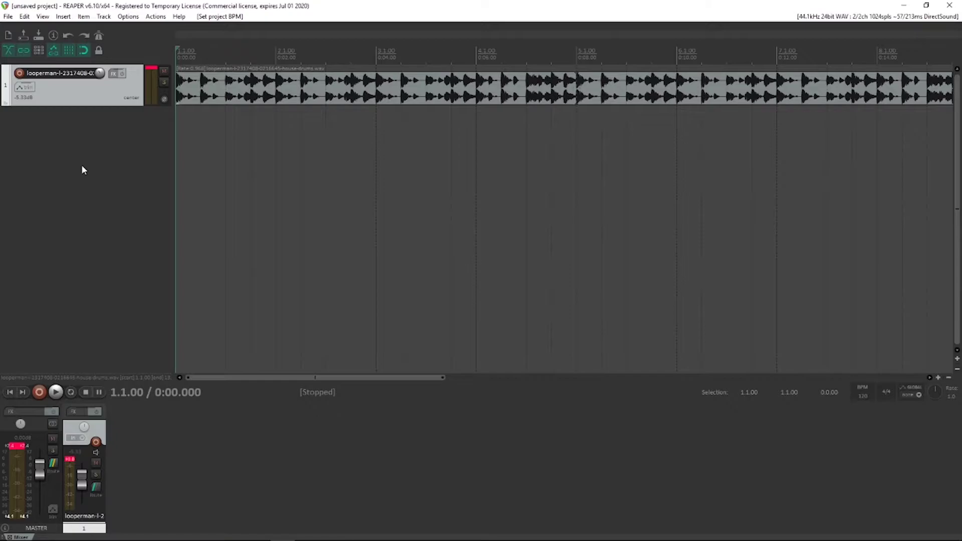
# Step: Search Looperman's free loops for the keyword 'bongos'
pyautogui.hotkey('alt', 'Tab')
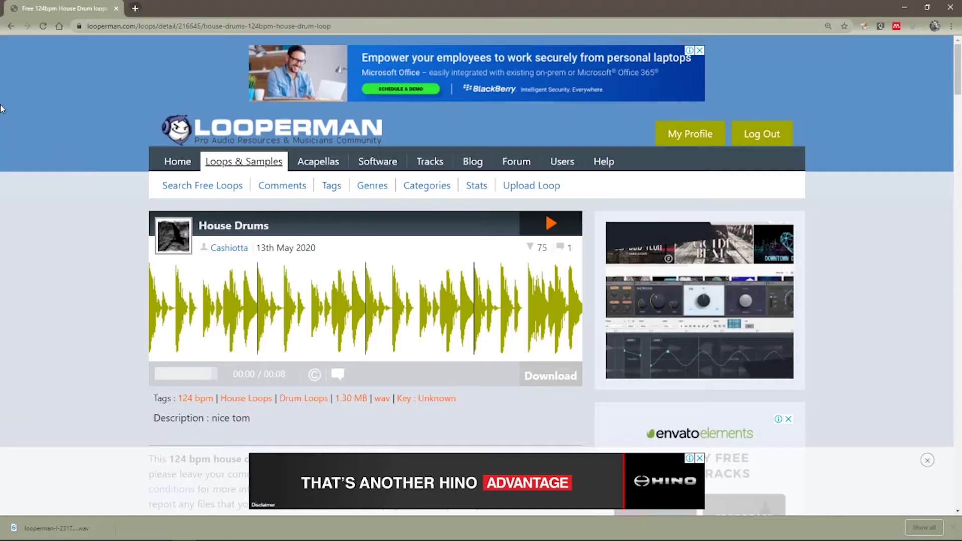
pyautogui.click(241, 166)
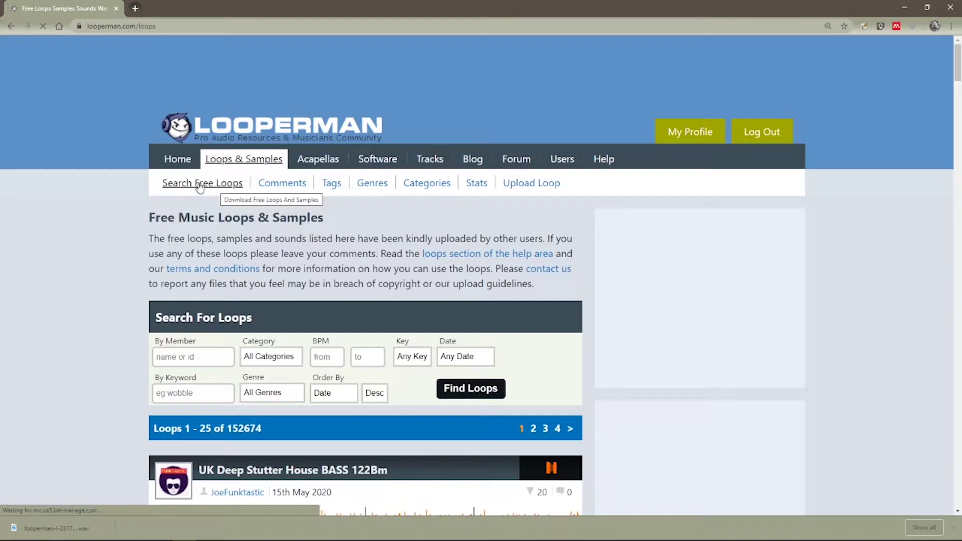
pyautogui.click(177, 391)
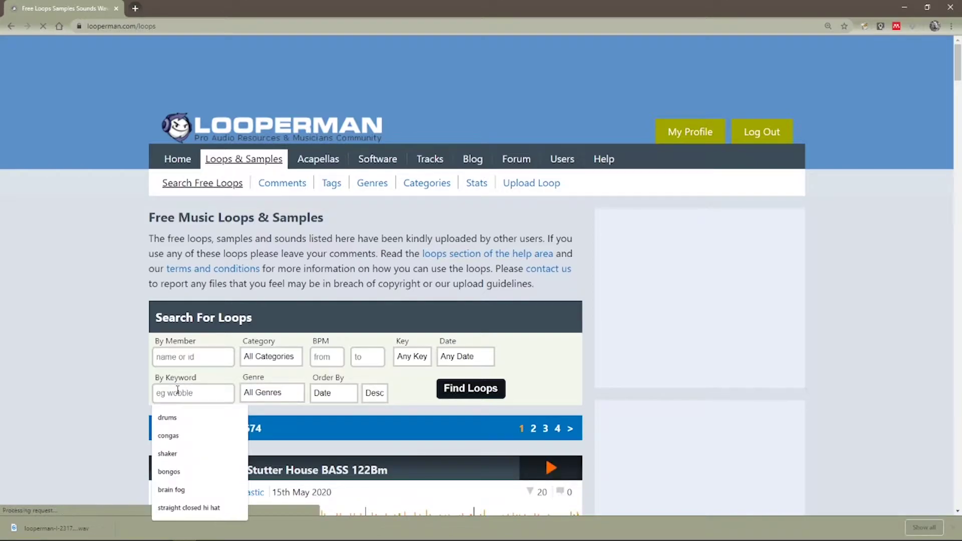
pyautogui.write('bon')
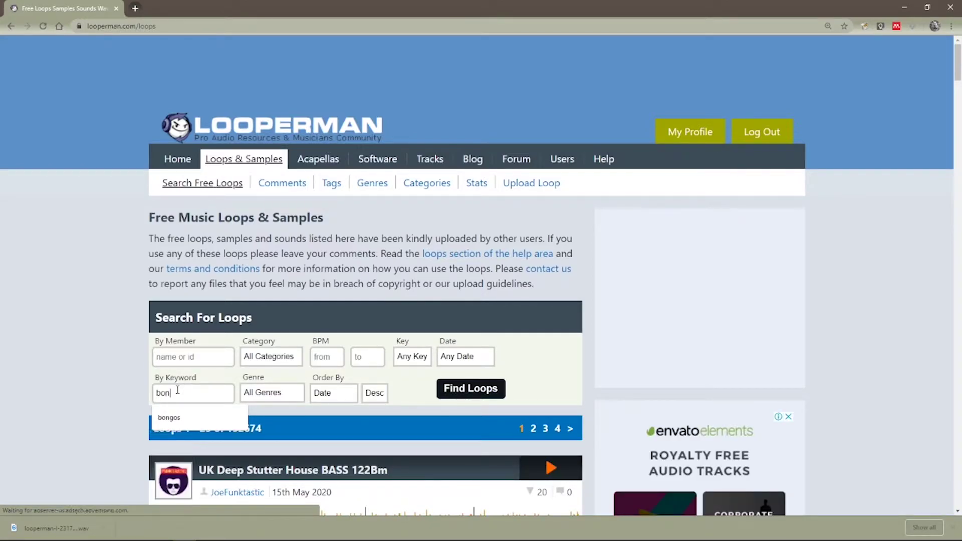
pyautogui.write('gos')
pyautogui.press('Return')
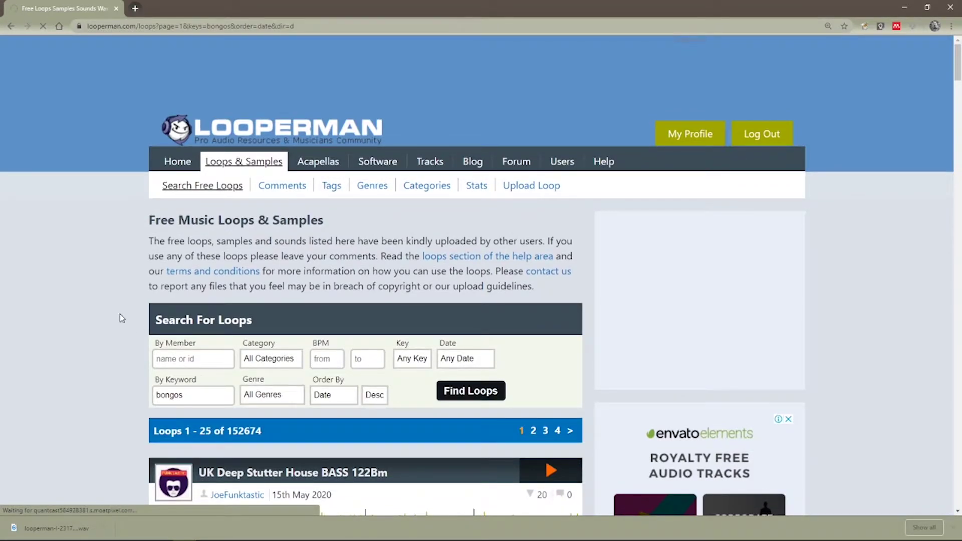
pyautogui.scroll(-3, 120, 319)
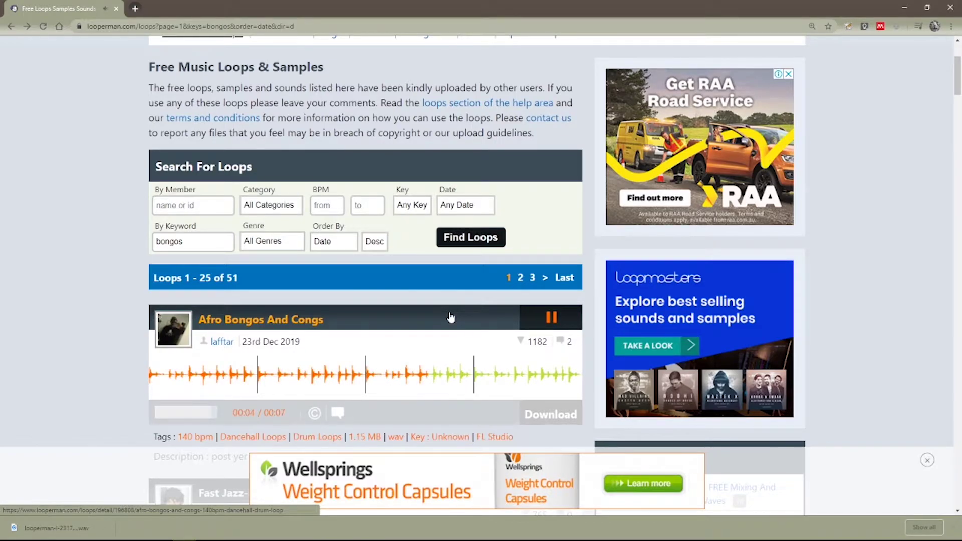
# Step: Download the Afro Bongos And Congs loop as a WAV into Downloads
pyautogui.click(550, 316)
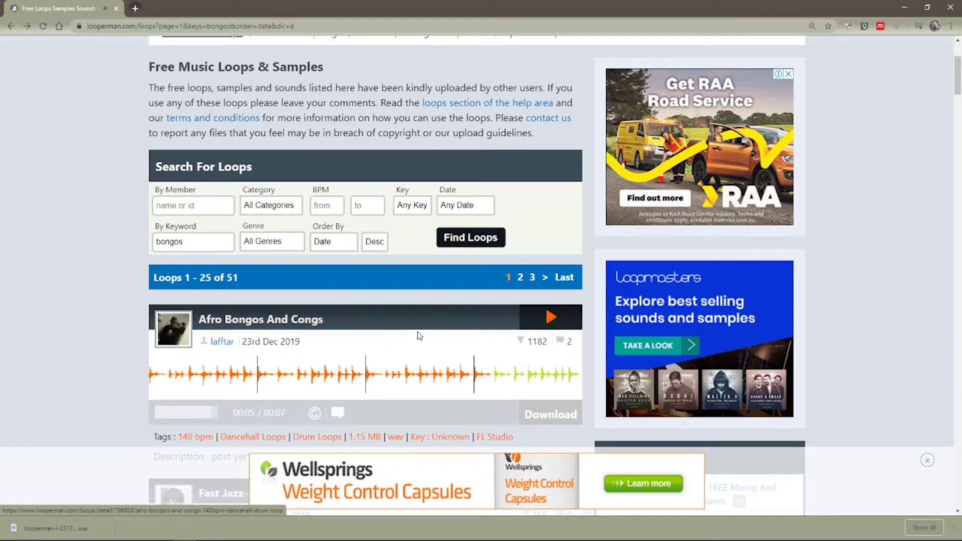
pyautogui.click(557, 414)
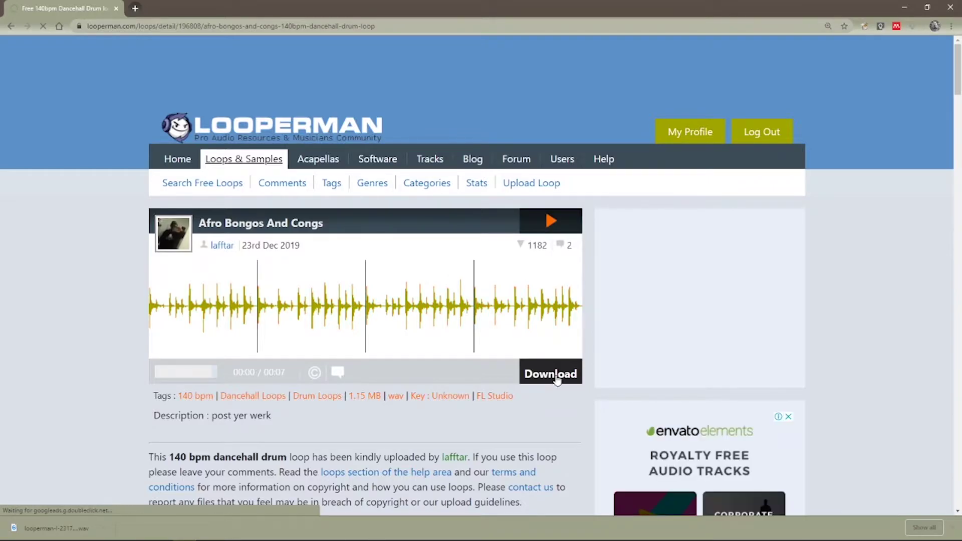
pyautogui.click(504, 372)
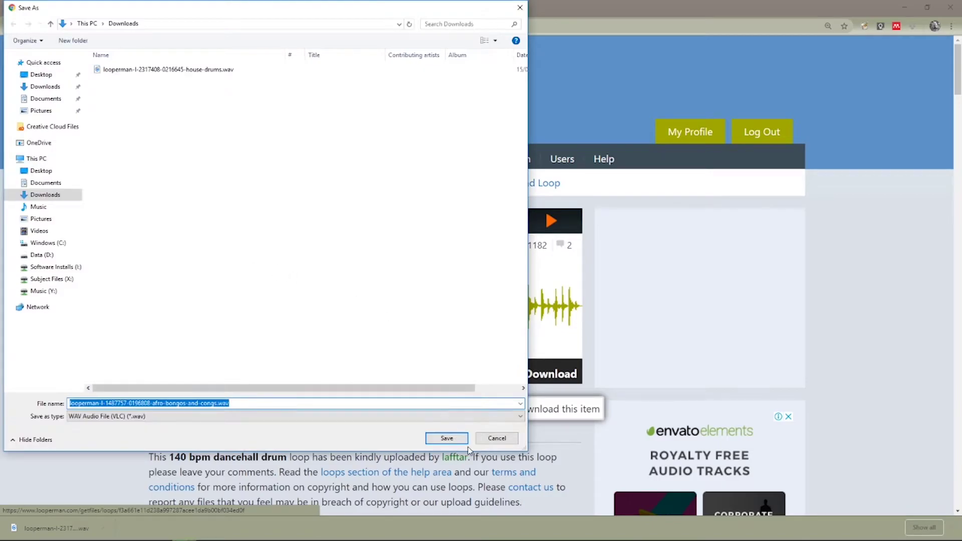
pyautogui.click(465, 443)
pyautogui.hotkey('alt', 'Tab')
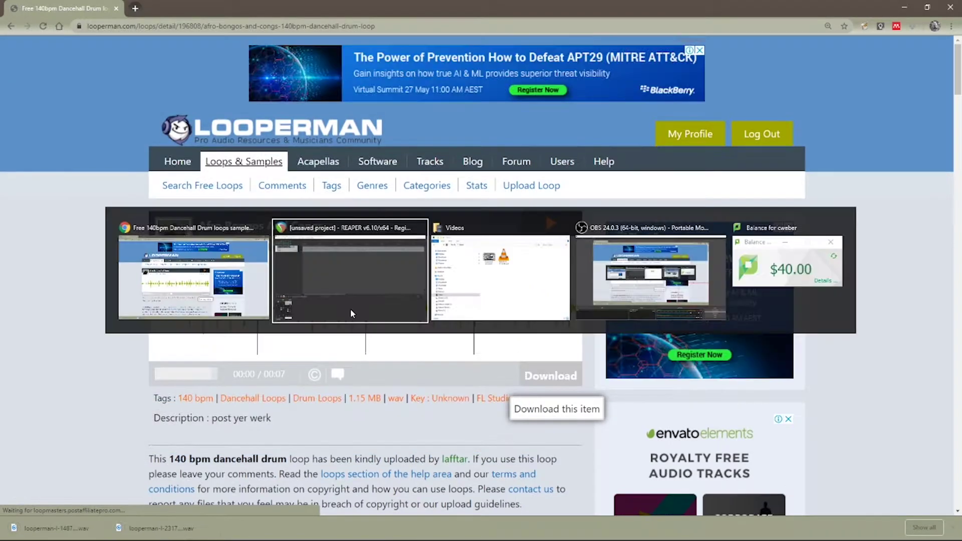
# Step: Add track 2 and import afro-bongos-and-congs.wav onto it from the project start
pyautogui.click(351, 308)
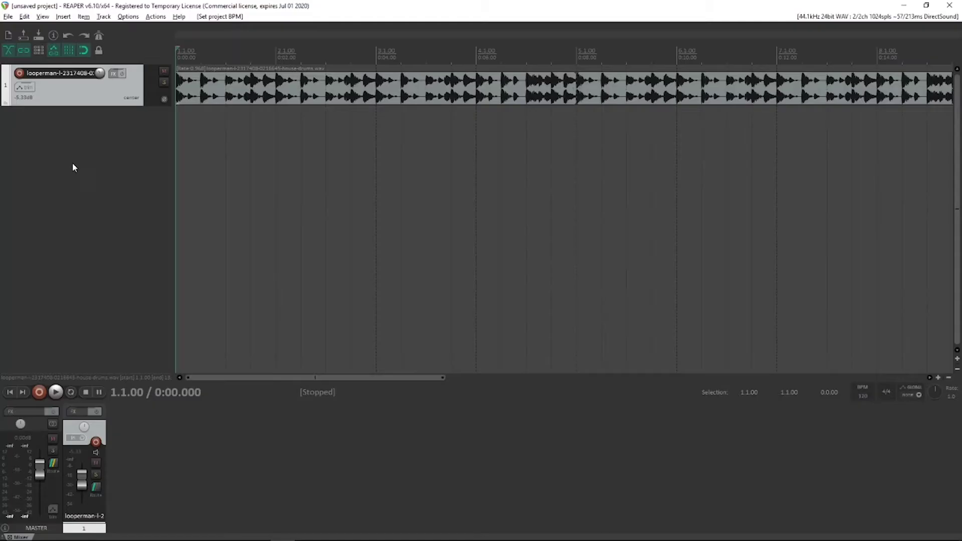
pyautogui.doubleClick(84, 164)
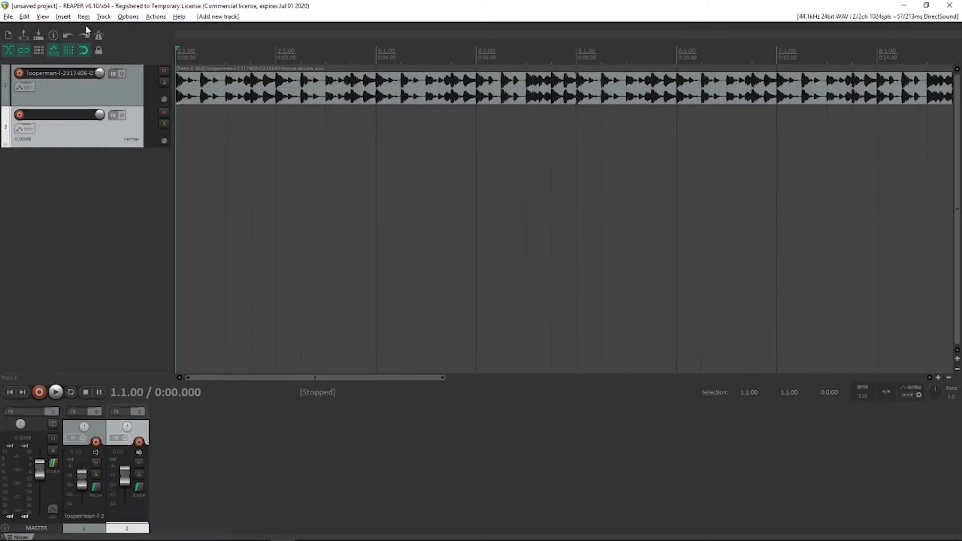
pyautogui.click(63, 17)
pyautogui.click(90, 29)
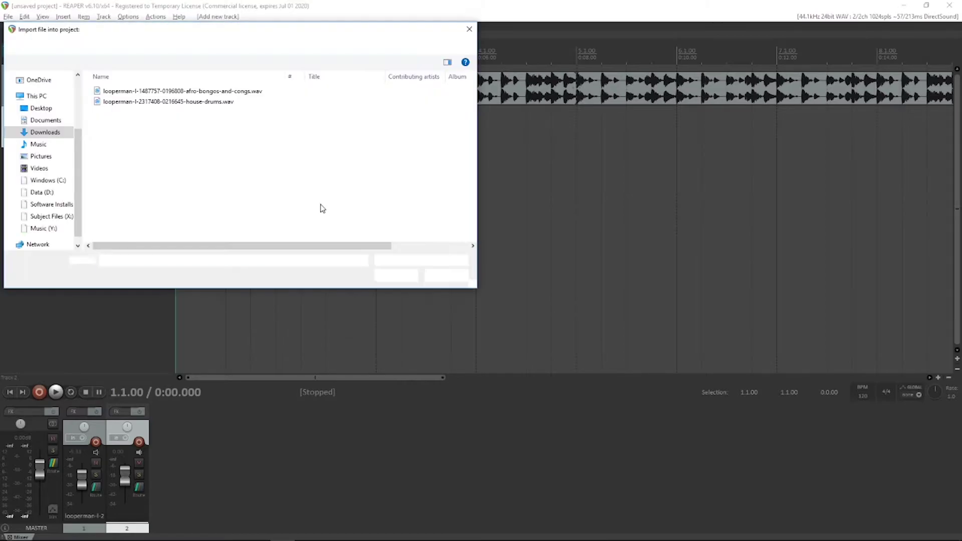
pyautogui.doubleClick(166, 92)
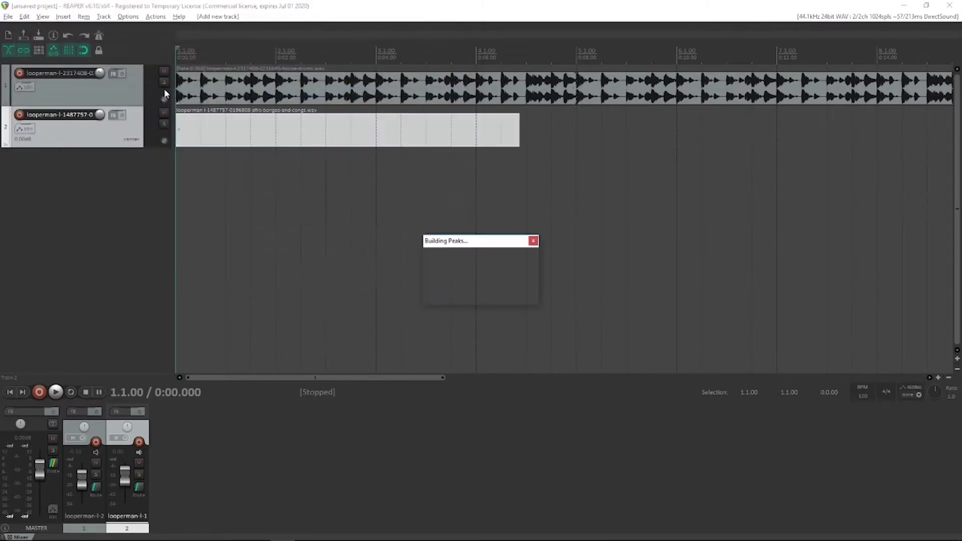
pyautogui.press('Home')
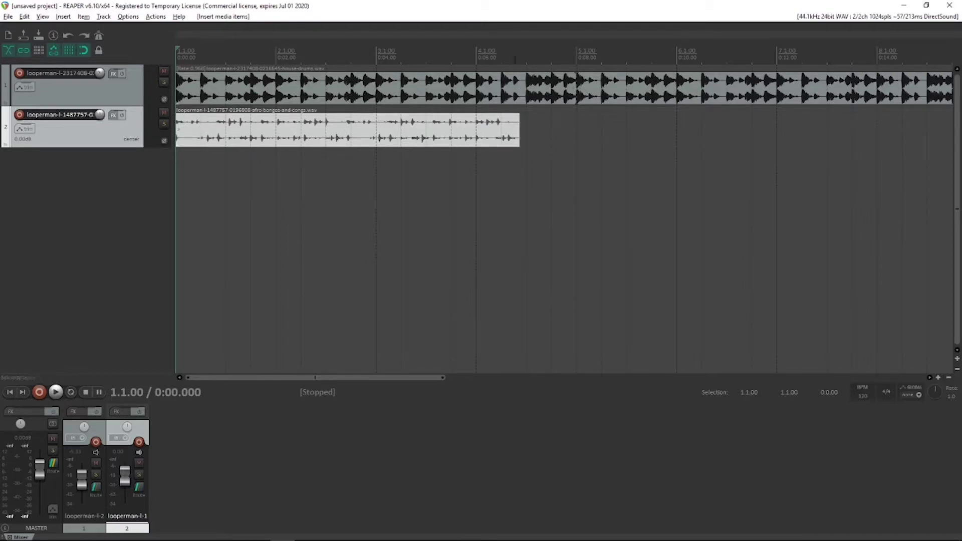
# Step: Time-stretch the bongos item from 140 bpm to rate 0.857 and play it back to check
pyautogui.click(521, 53)
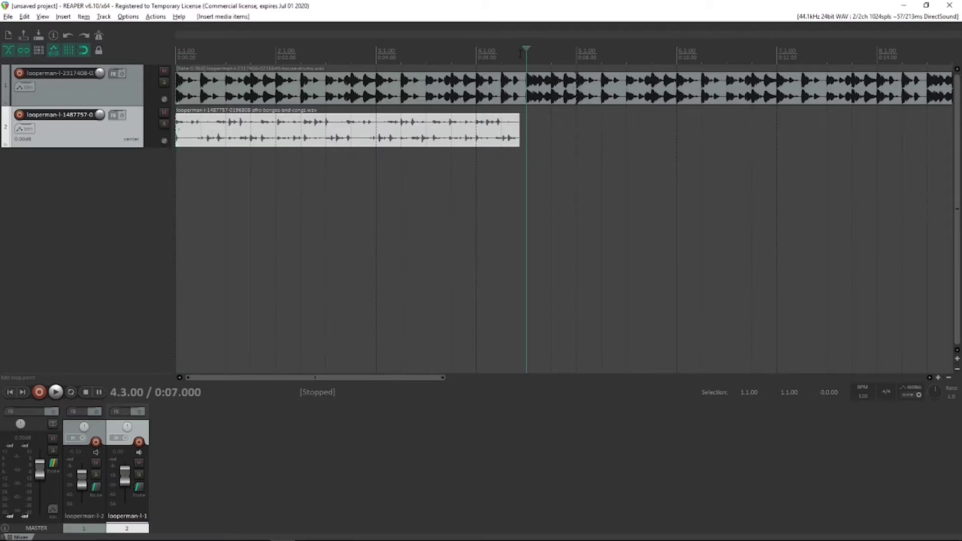
pyautogui.hotkey('alt', 'Tab')
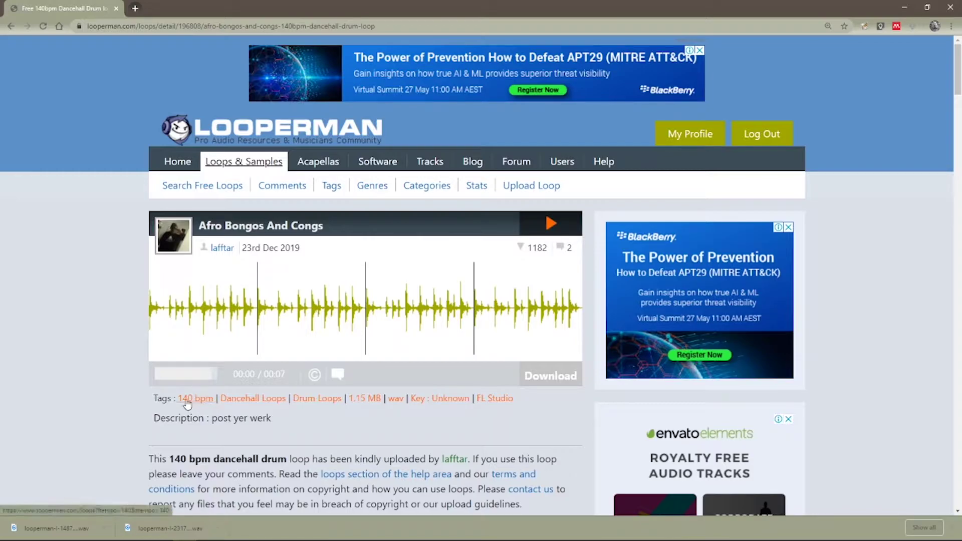
pyautogui.hotkey('alt', 'Tab')
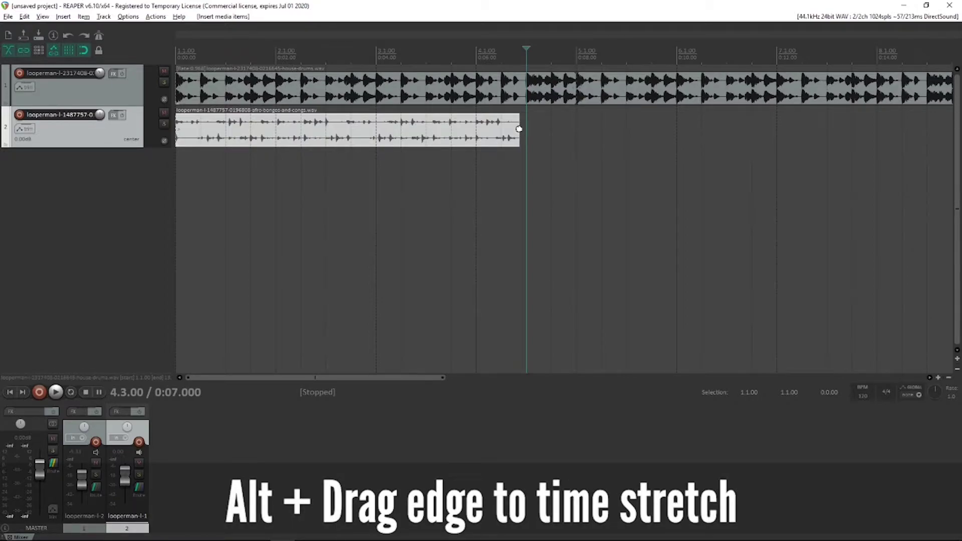
pyautogui.moveTo(520, 129); pyautogui.dragTo(569, 127)
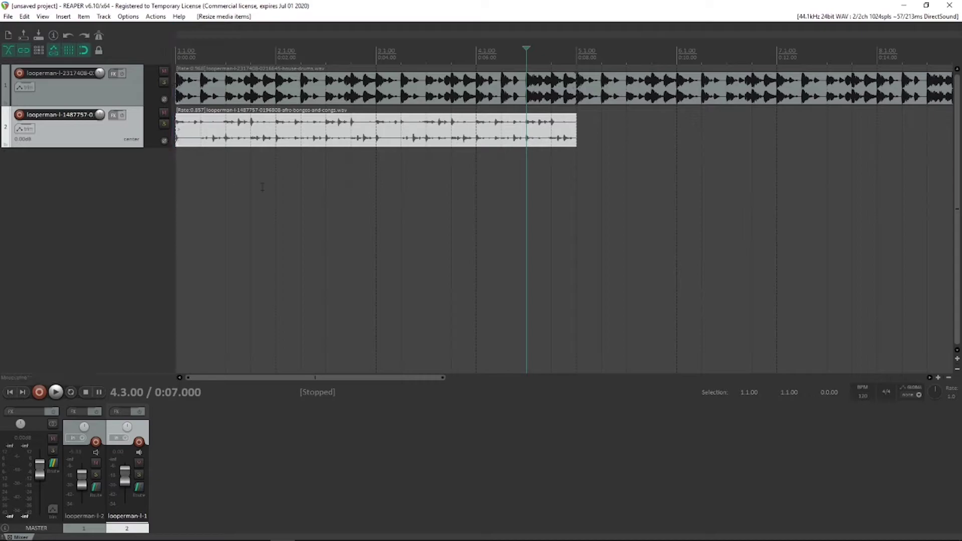
pyautogui.press('Home')
pyautogui.press('space')
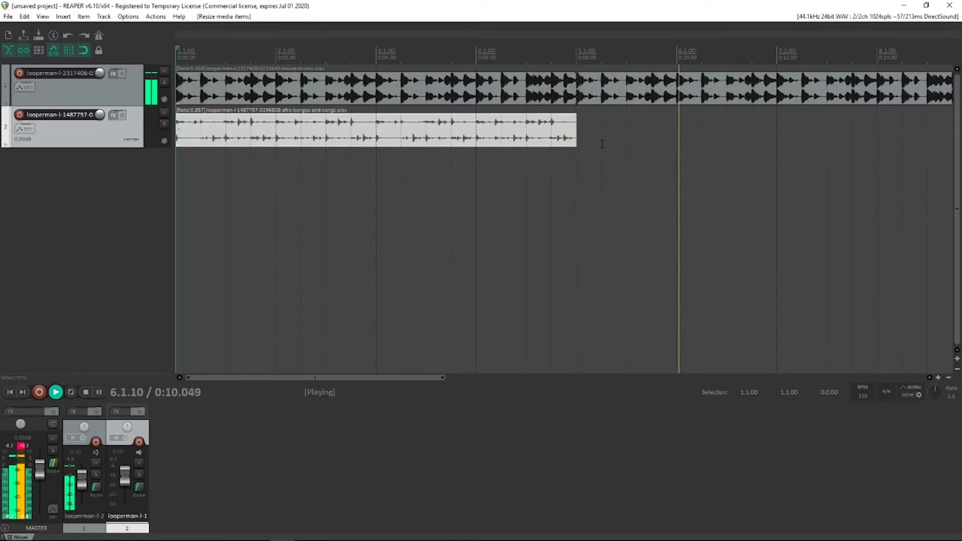
pyautogui.press('space')
# Step: Extend the bongos item so it loops out to bar 13
pyautogui.moveTo(576, 132); pyautogui.dragTo(761, 128)
pyautogui.press('Home')
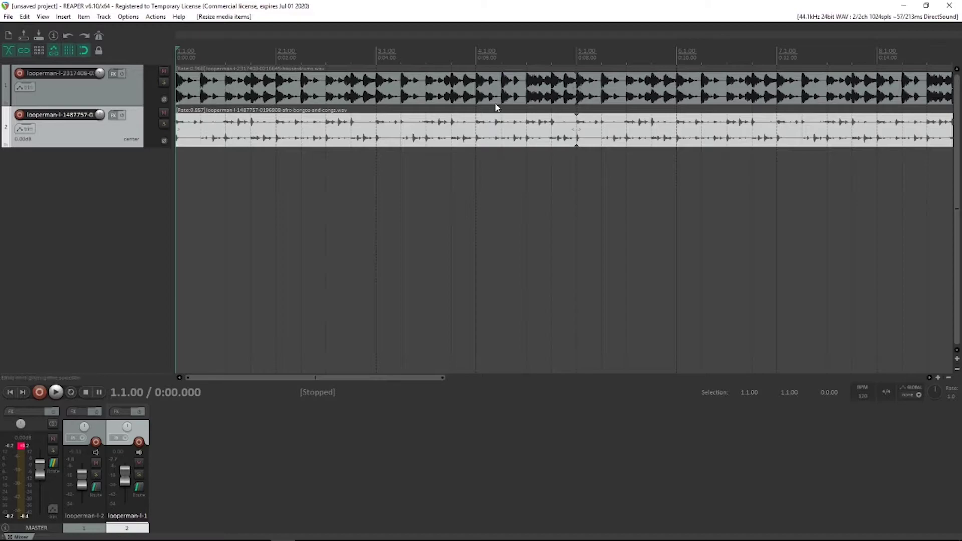
pyautogui.click(578, 135)
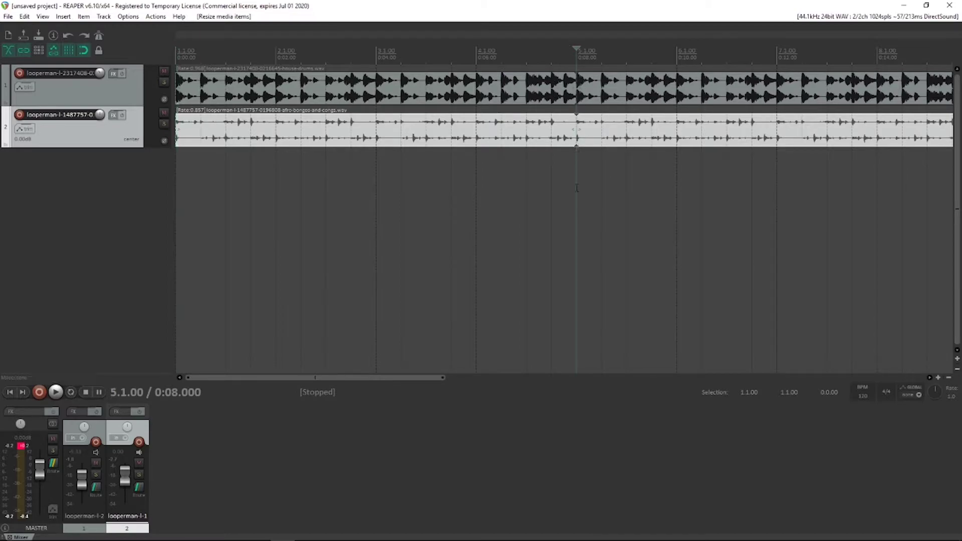
pyautogui.click(117, 206)
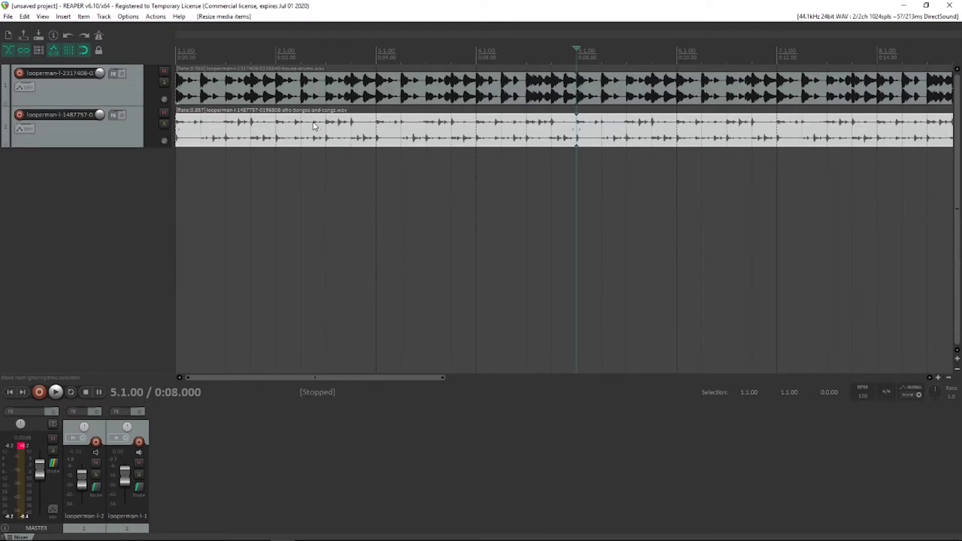
# Step: Search Looperman for 'shaker' loops in the Percussion category
pyautogui.hotkey('alt', 'Tab')
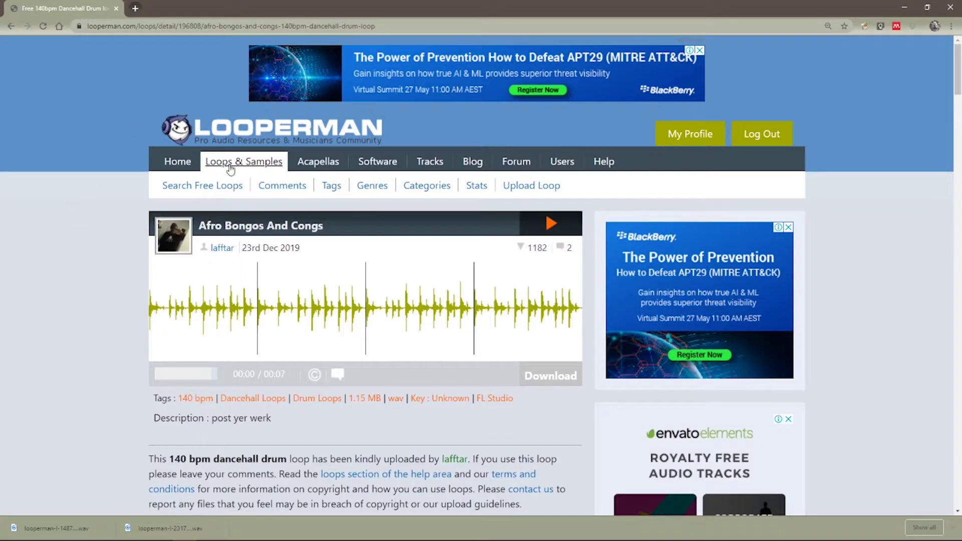
pyautogui.click(228, 167)
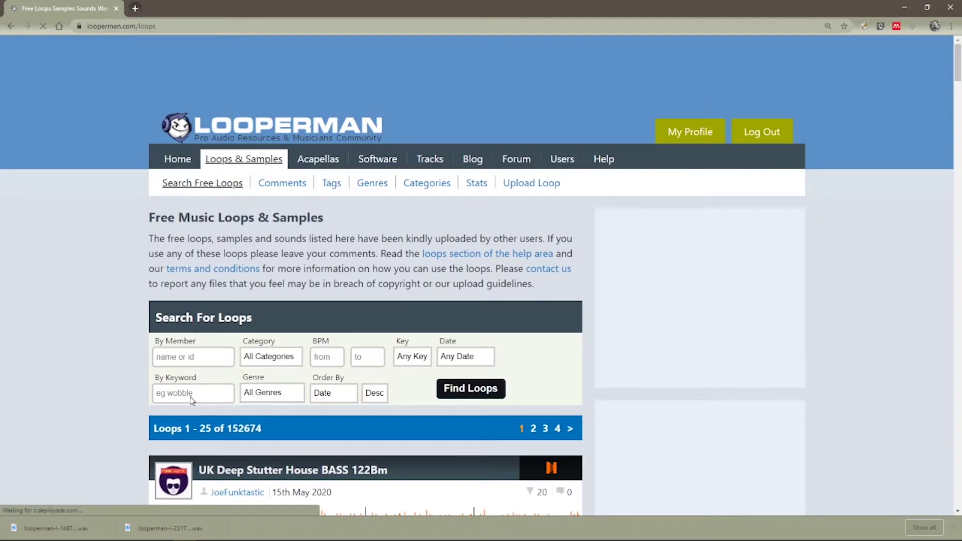
pyautogui.click(190, 396)
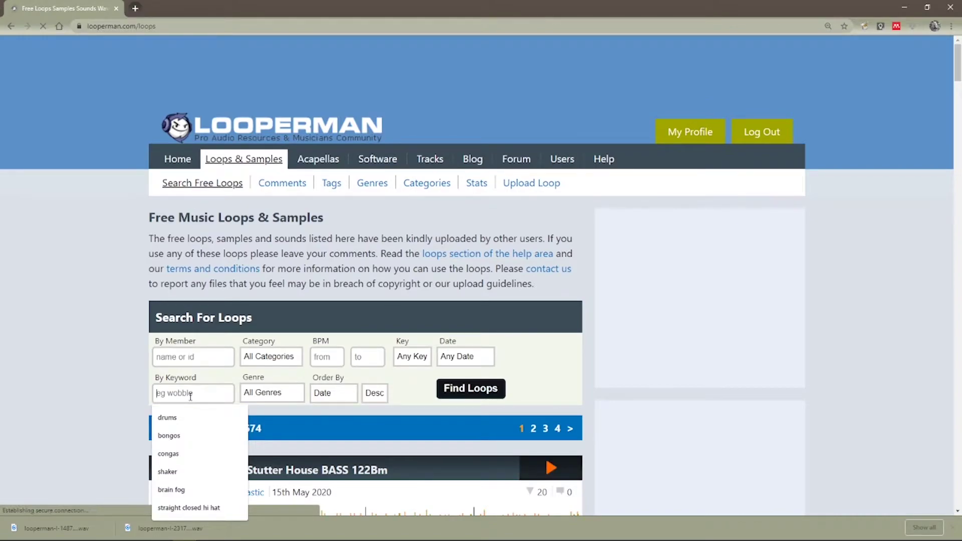
pyautogui.write('shaker')
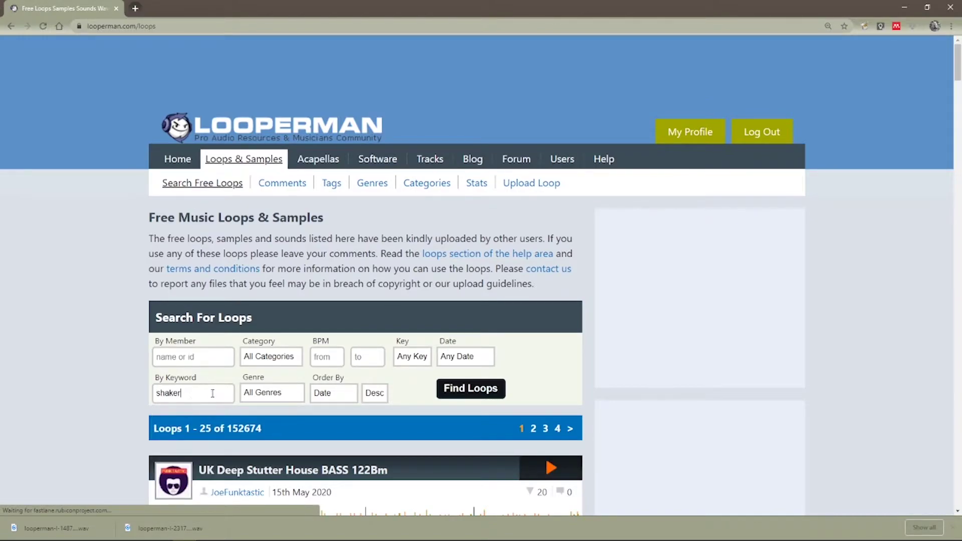
pyautogui.click(283, 359)
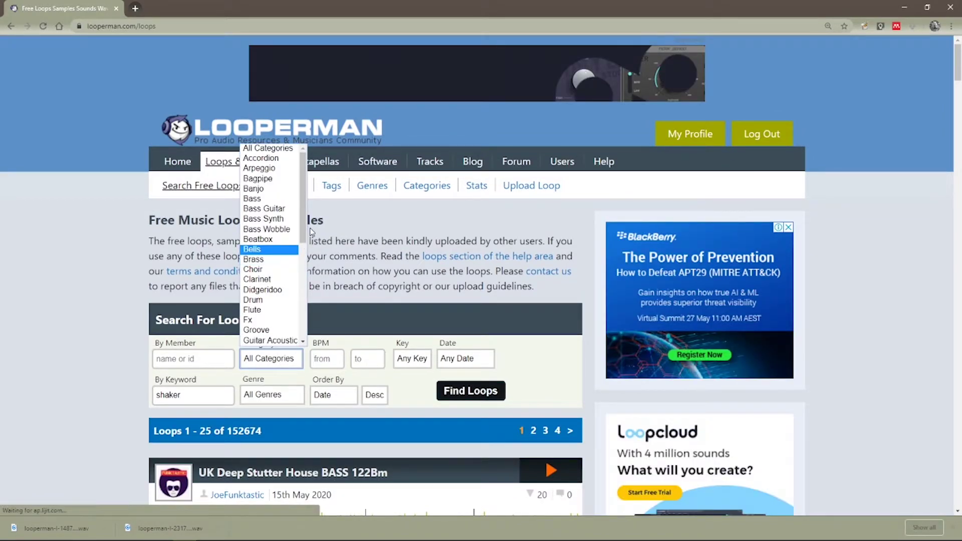
pyautogui.scroll(-5, 279, 257)
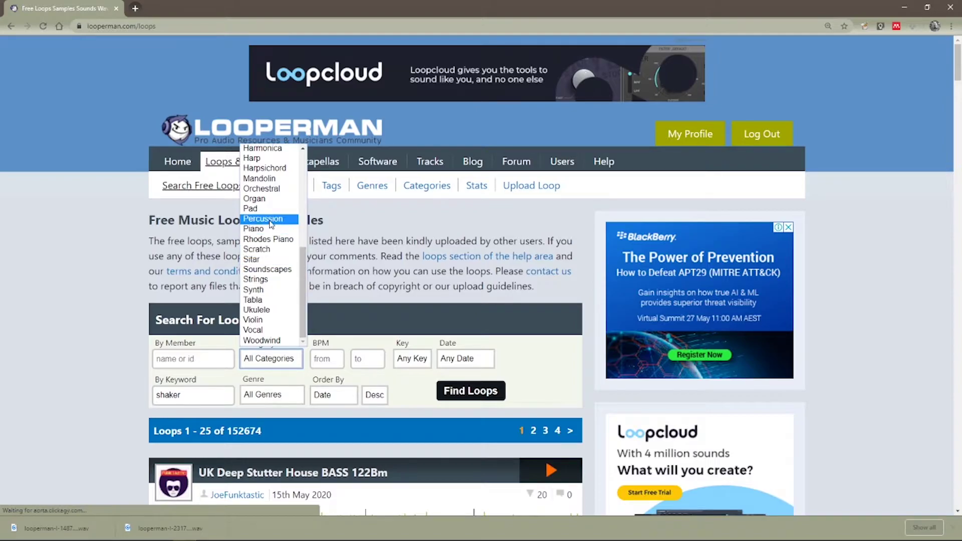
pyautogui.click(266, 219)
pyautogui.click(205, 395)
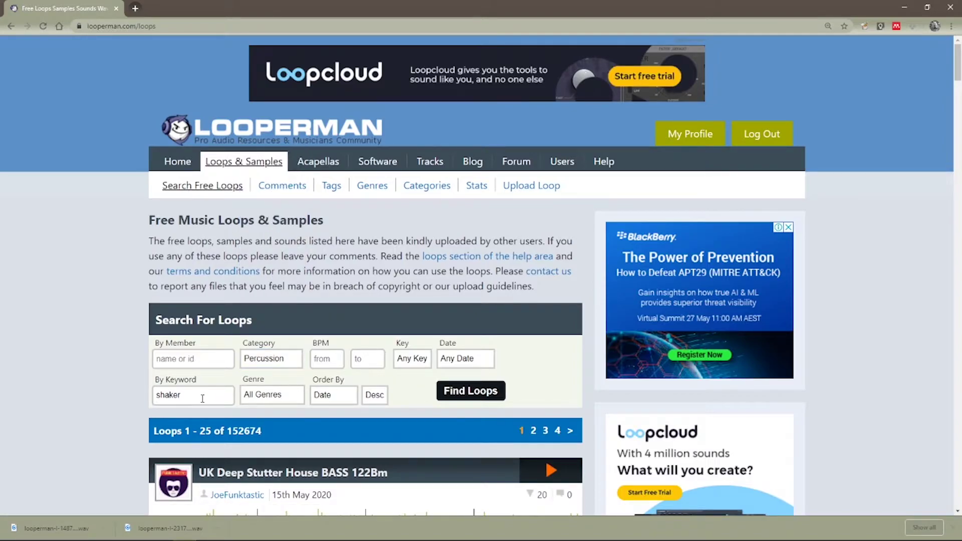
pyautogui.click(470, 391)
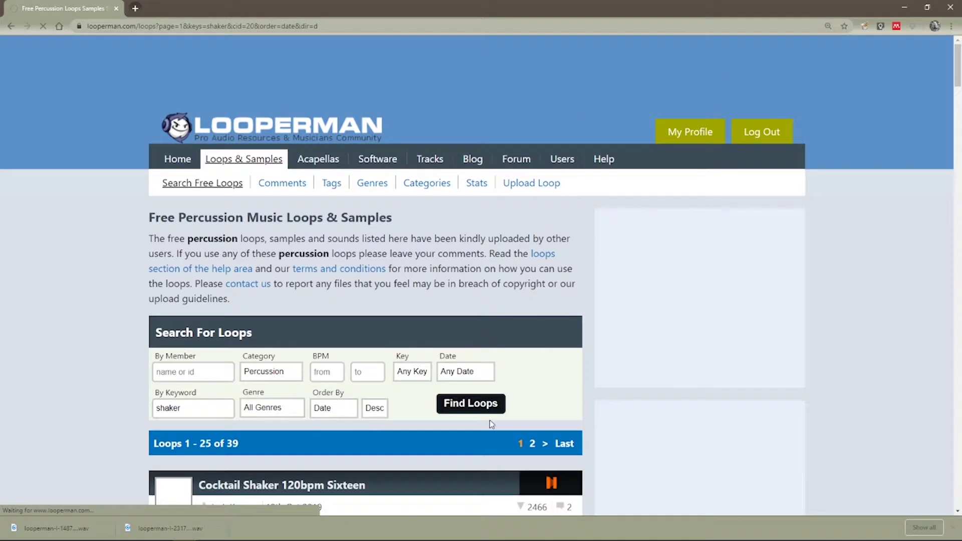
# Step: Preview the Cocktail Shaker 120bpm Sixteen and NC2U - Shaker loops, and download Cocktail Shaker
pyautogui.scroll(-4, 490, 425)
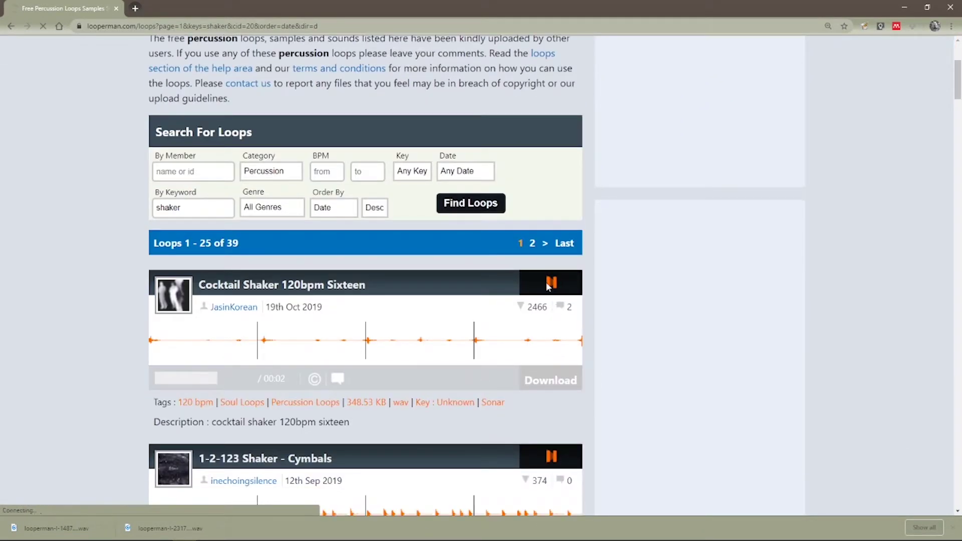
pyautogui.click(551, 285)
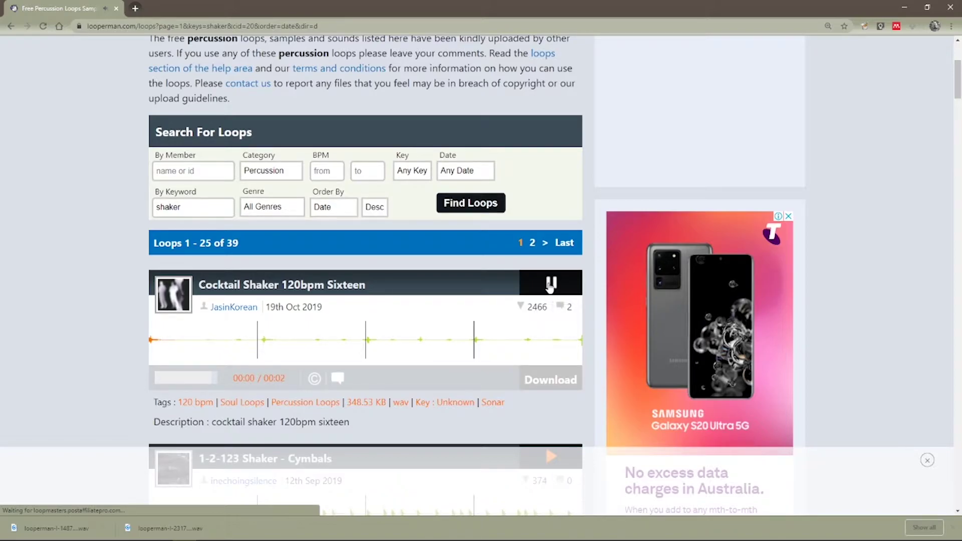
pyautogui.scroll(-8, 550, 286)
pyautogui.click(551, 230)
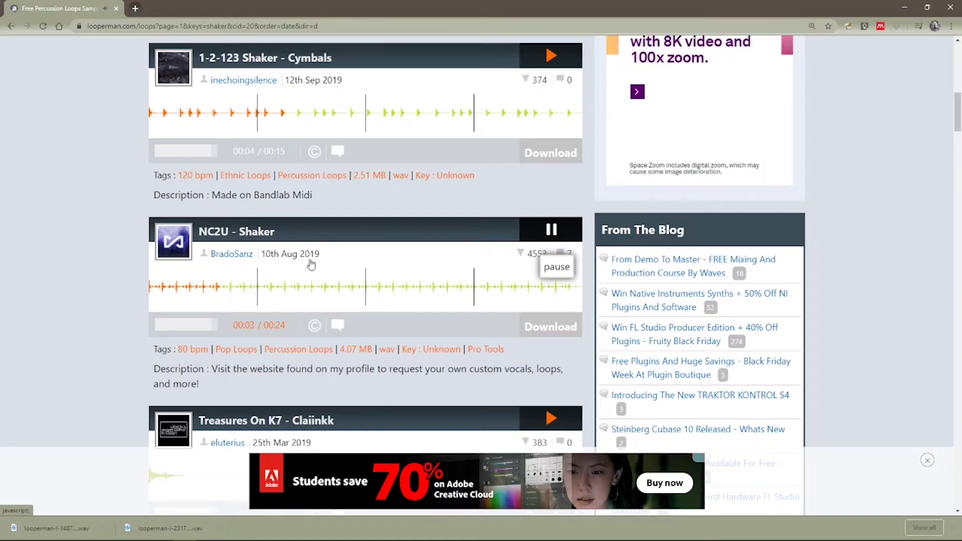
pyautogui.click(550, 231)
pyautogui.scroll(5, 350, 287)
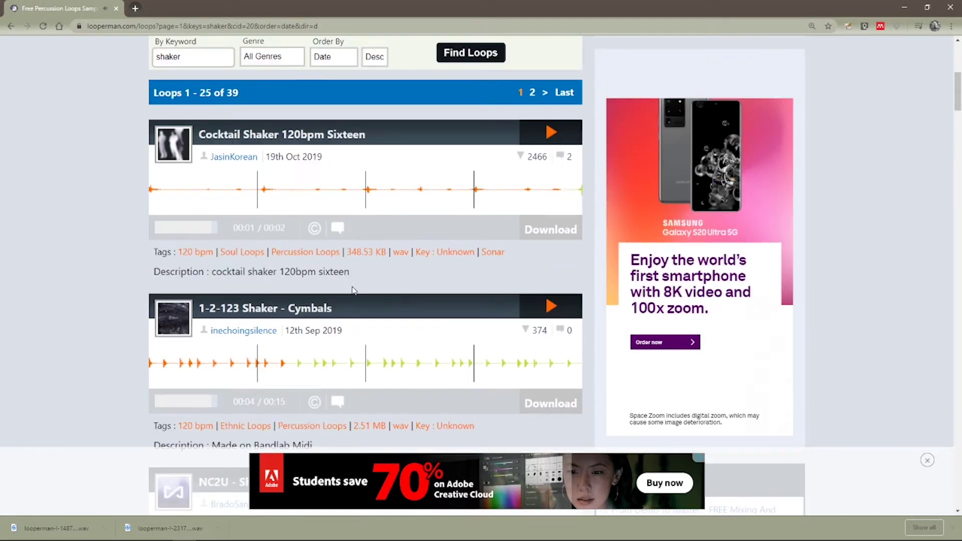
pyautogui.click(550, 230)
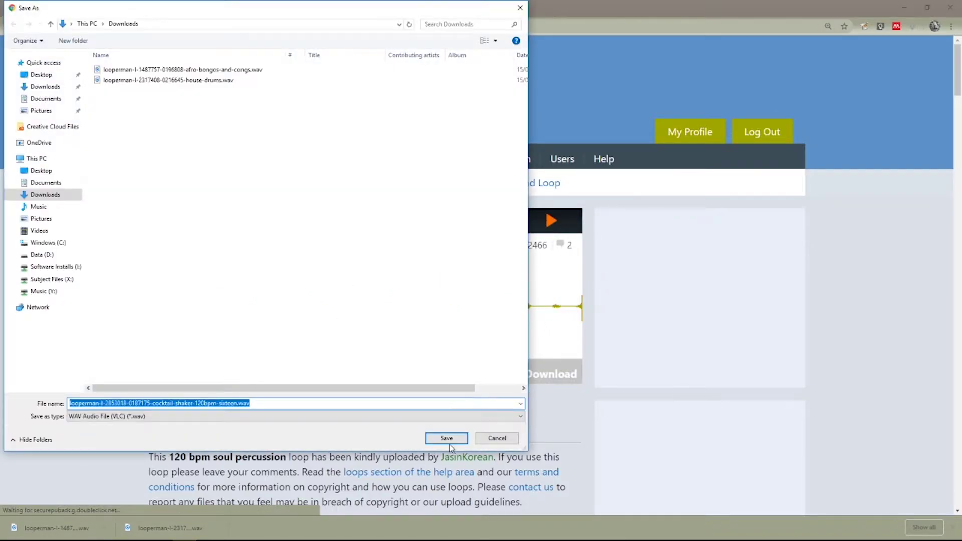
pyautogui.click(448, 437)
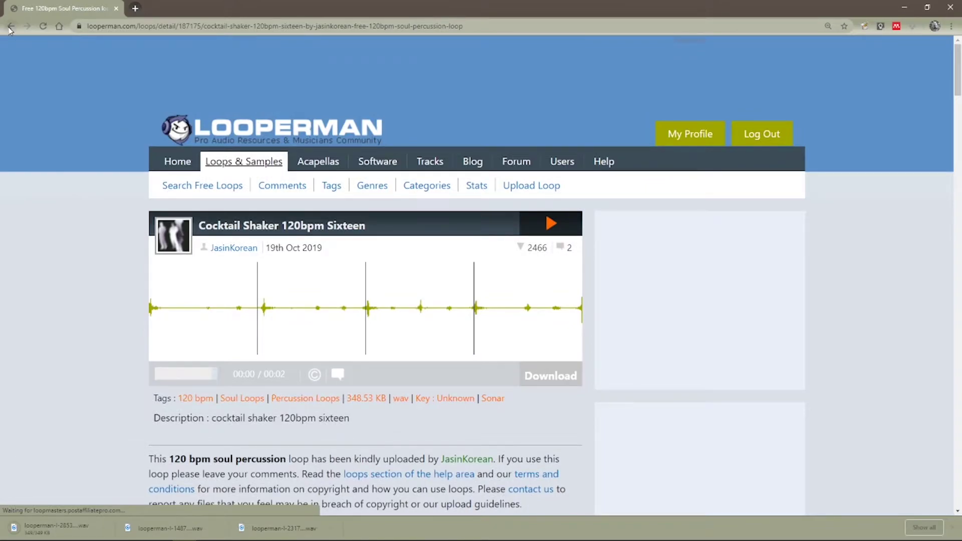
pyautogui.click(10, 28)
pyautogui.scroll(-4, 444, 340)
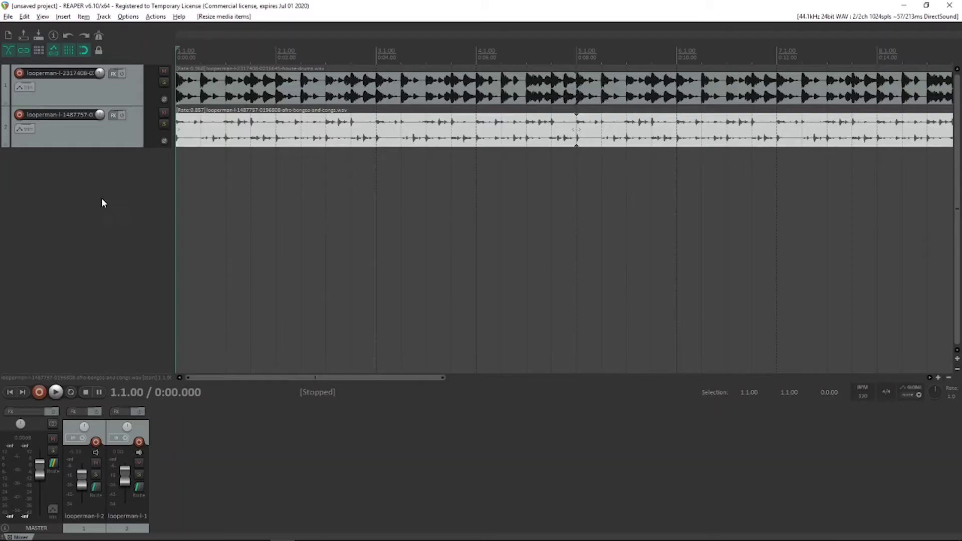
# Step: Insert a new track, then delete the extra empty track 3
pyautogui.click(63, 16)
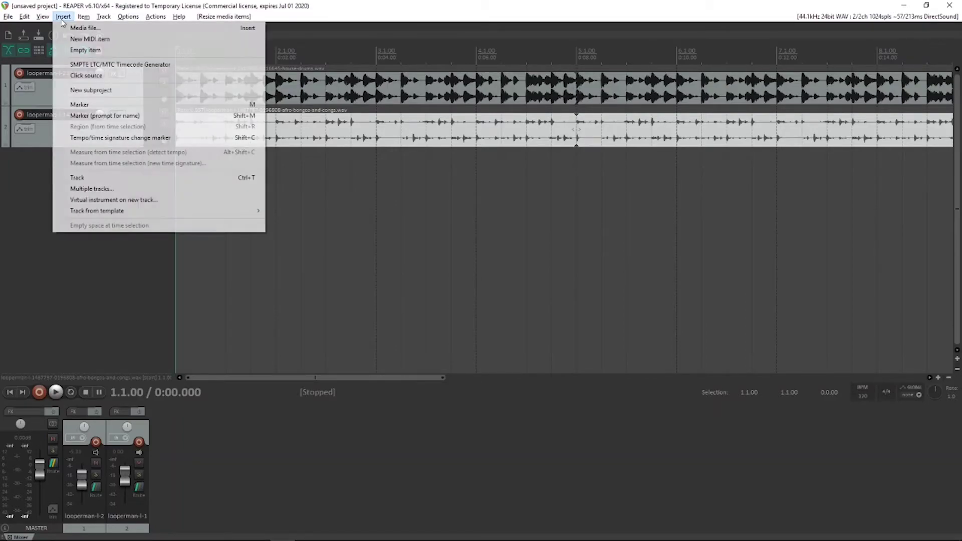
pyautogui.click(75, 177)
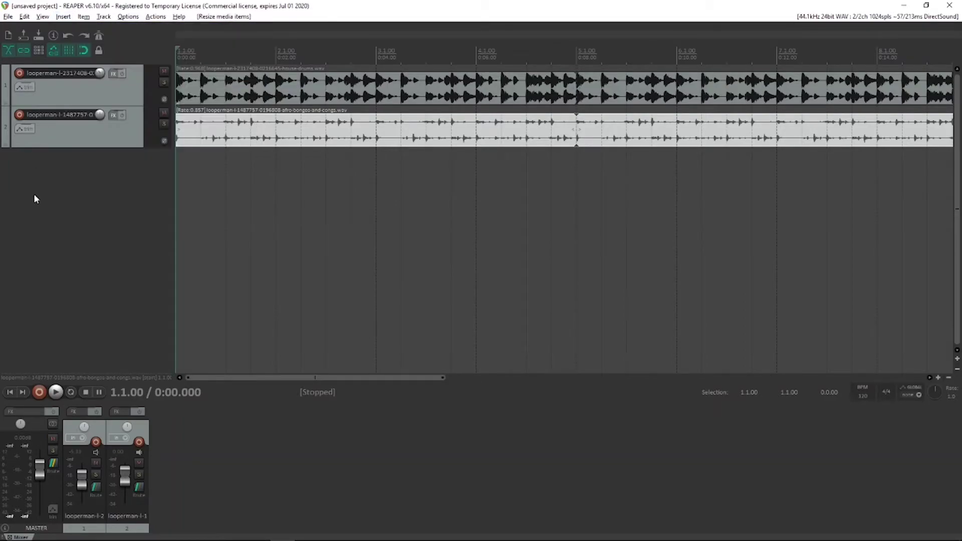
pyautogui.click(63, 17)
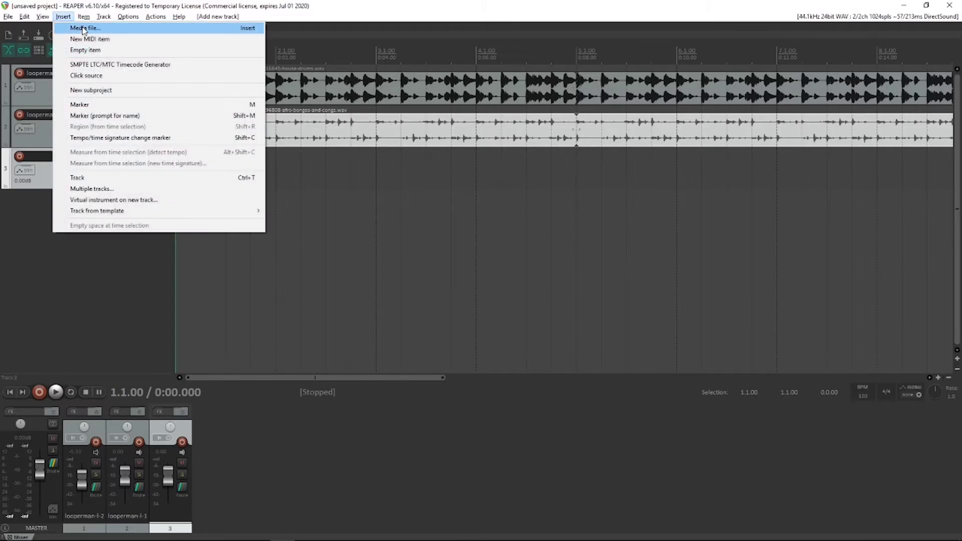
pyautogui.click(24, 192)
pyautogui.click(69, 186)
pyautogui.press('Delete')
# Step: Drag both shaker WAVs from Downloads onto separate tracks, adjusted to 120 bpm
pyautogui.hotkey('alt', 'Tab')
pyautogui.hotkey('alt', 'Tab')
pyautogui.hotkey('alt', 'Tab')
pyautogui.hotkey('alt', 'Tab')
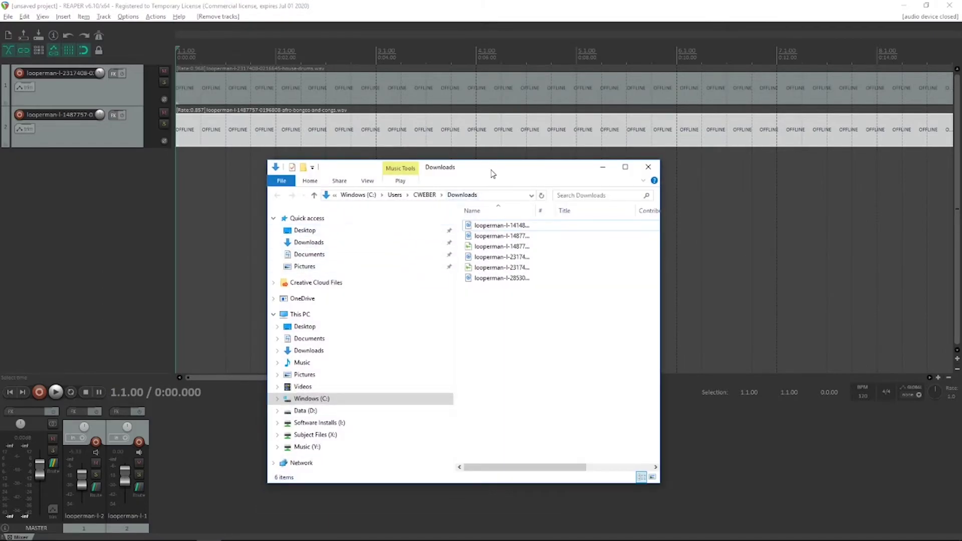
pyautogui.moveTo(494, 174); pyautogui.dragTo(599, 207)
pyautogui.moveTo(642, 243); pyautogui.dragTo(744, 243)
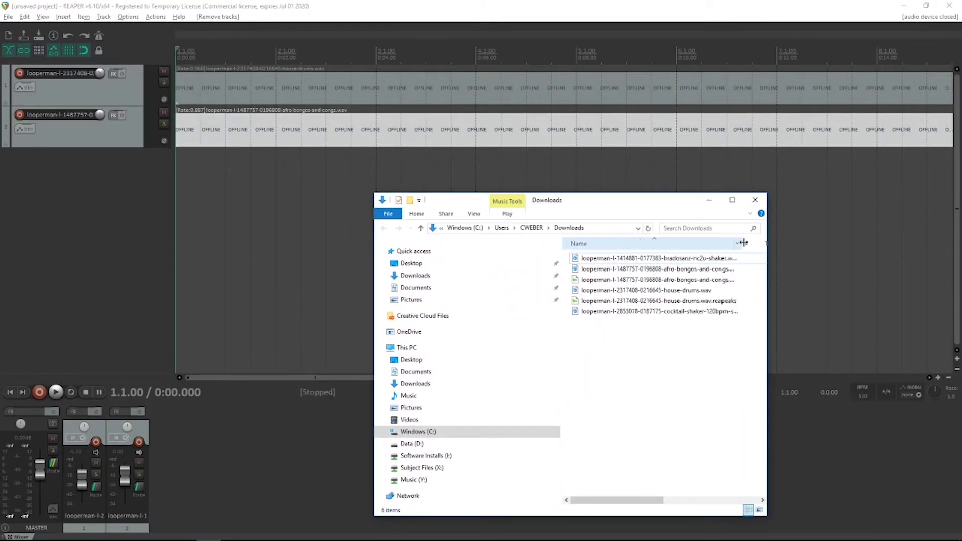
pyautogui.click(700, 260)
pyautogui.keyDown('ctrl'); pyautogui.click(676, 312); pyautogui.keyUp('ctrl')
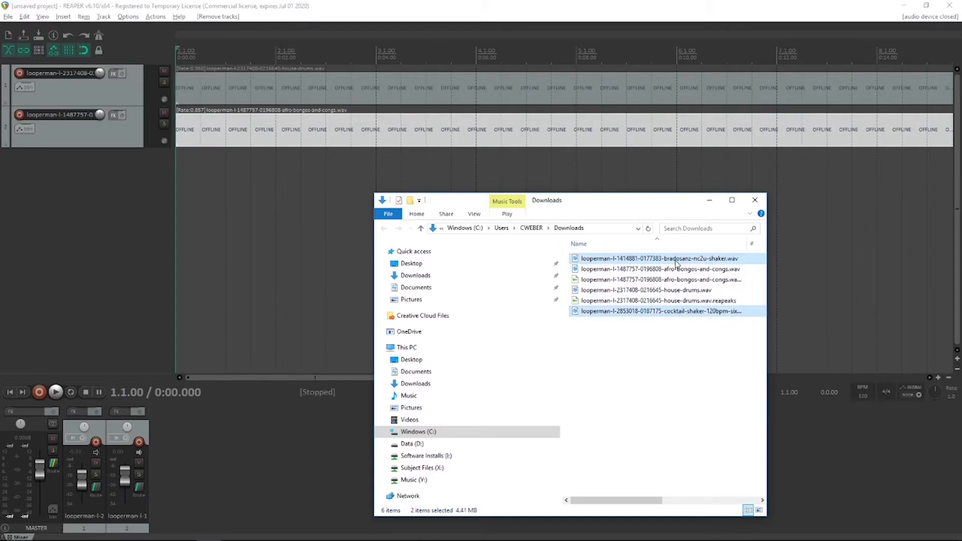
pyautogui.moveTo(677, 263); pyautogui.dragTo(182, 174)
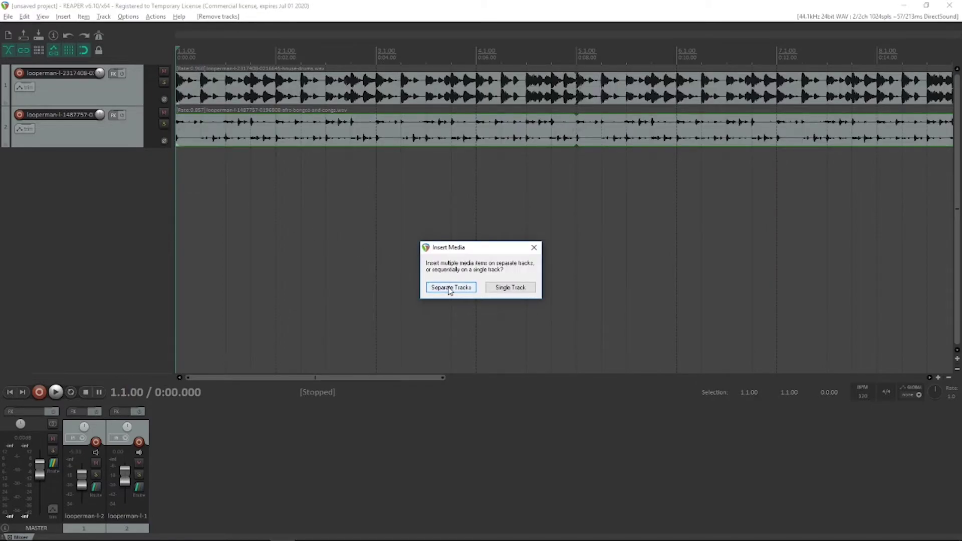
pyautogui.click(449, 288)
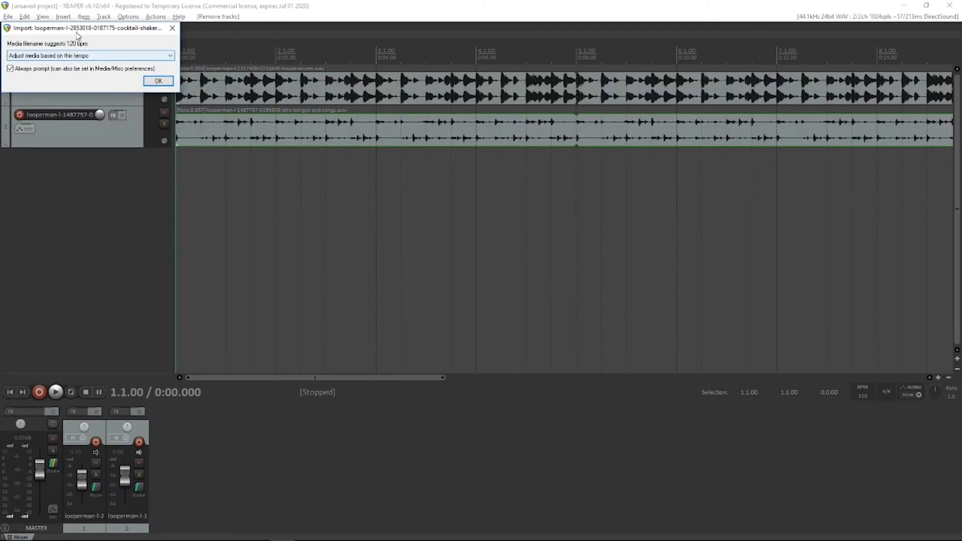
pyautogui.moveTo(77, 34); pyautogui.dragTo(127, 230)
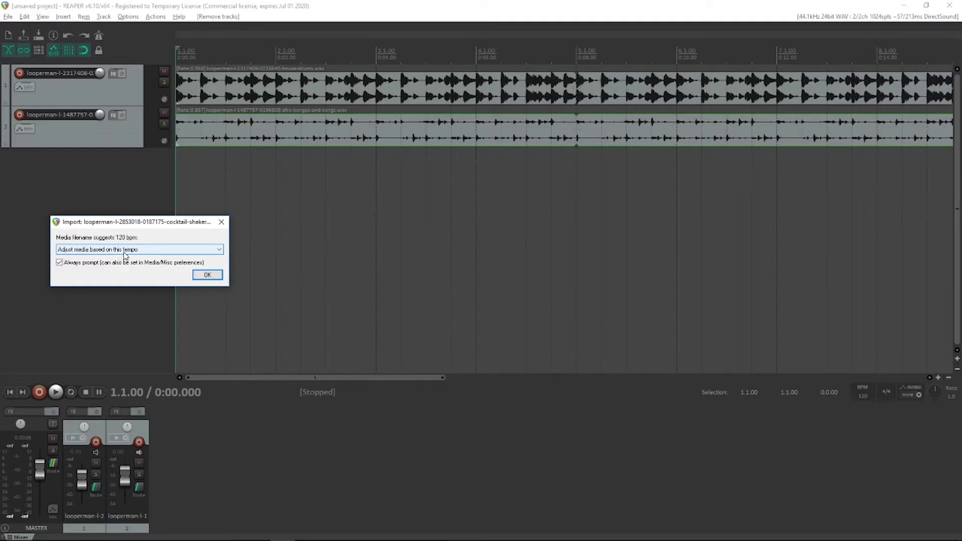
pyautogui.click(207, 275)
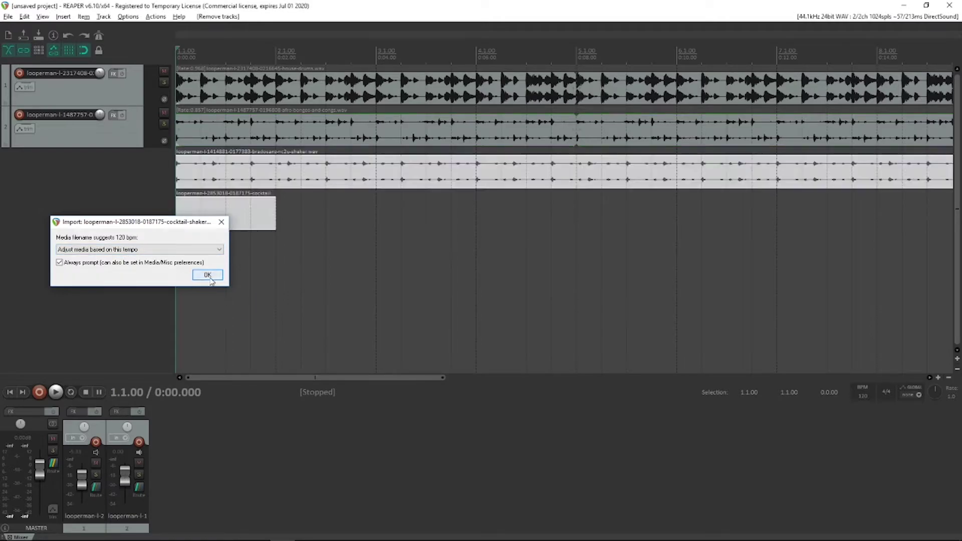
# Step: During playback, lower the shaker tracks to about -2.6 dB and -3.4 dB, briefly soloing track 4
pyautogui.press('space')
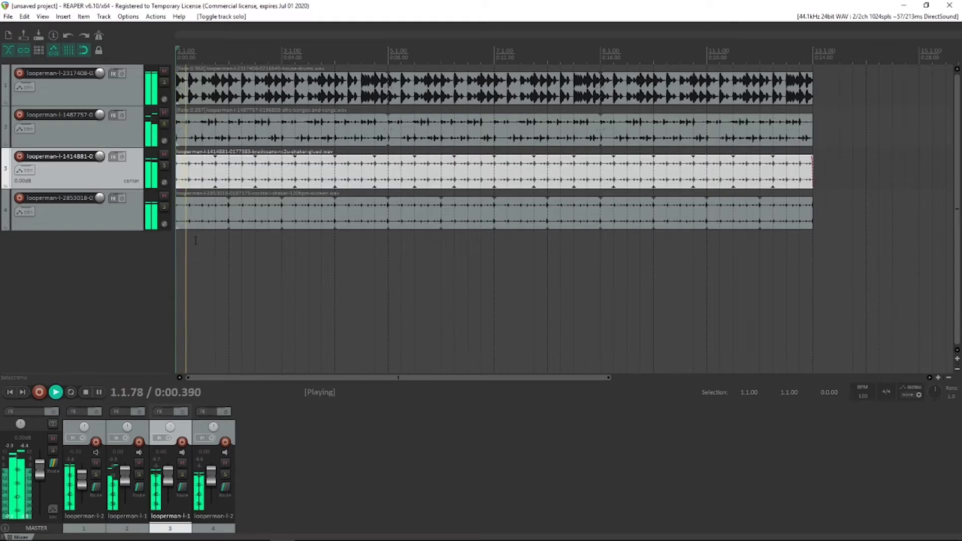
pyautogui.moveTo(168, 479); pyautogui.dragTo(213, 481)
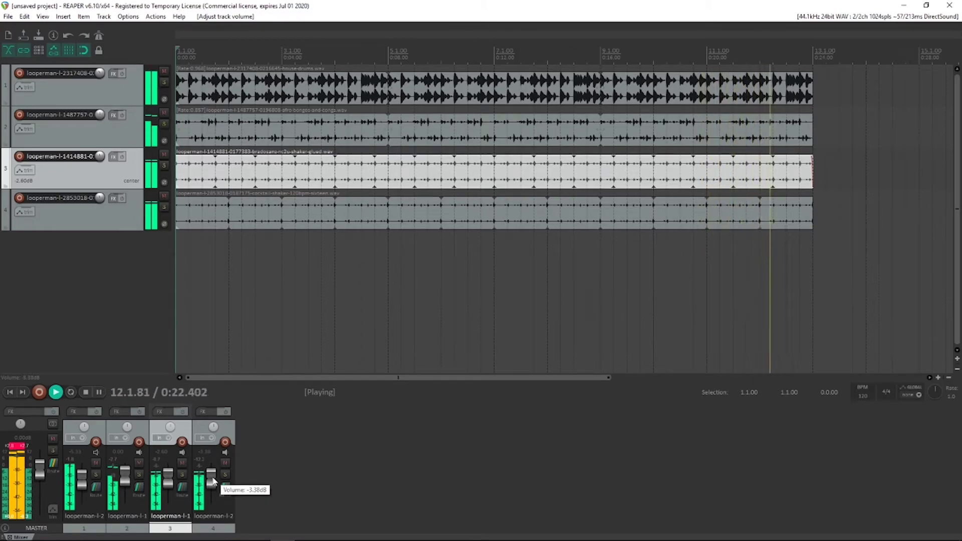
pyautogui.click(225, 475)
pyautogui.press('space')
pyautogui.click(225, 474)
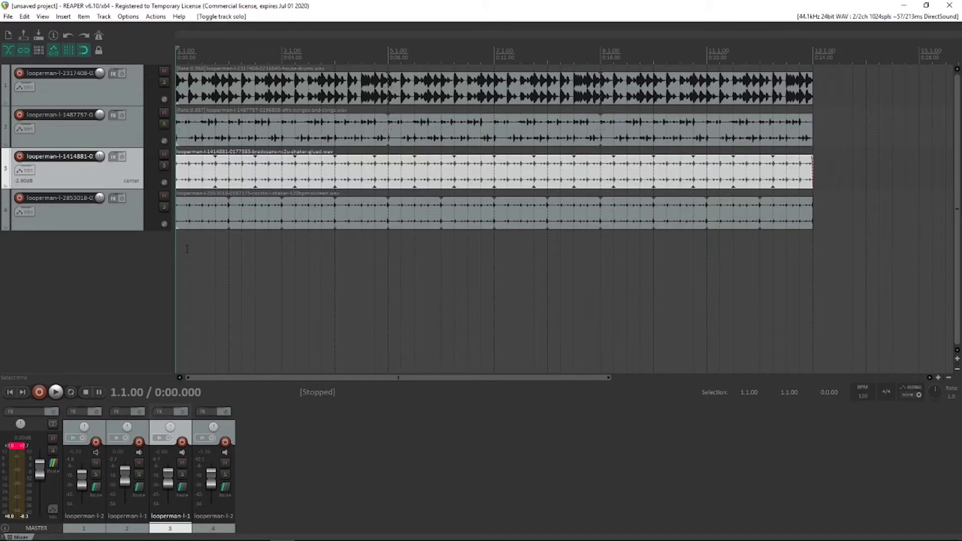
# Step: Set tracks 1–4 to random colours, then return to the Looperman page in Chrome
pyautogui.click(124, 92)
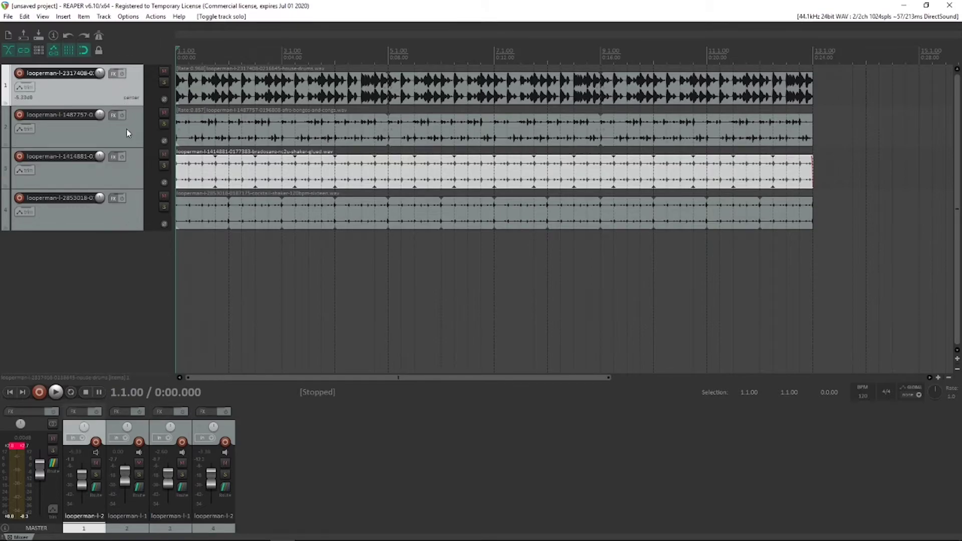
pyautogui.keyDown('shift'); pyautogui.click(98, 219); pyautogui.keyUp('shift')
pyautogui.rightClick(98, 219)
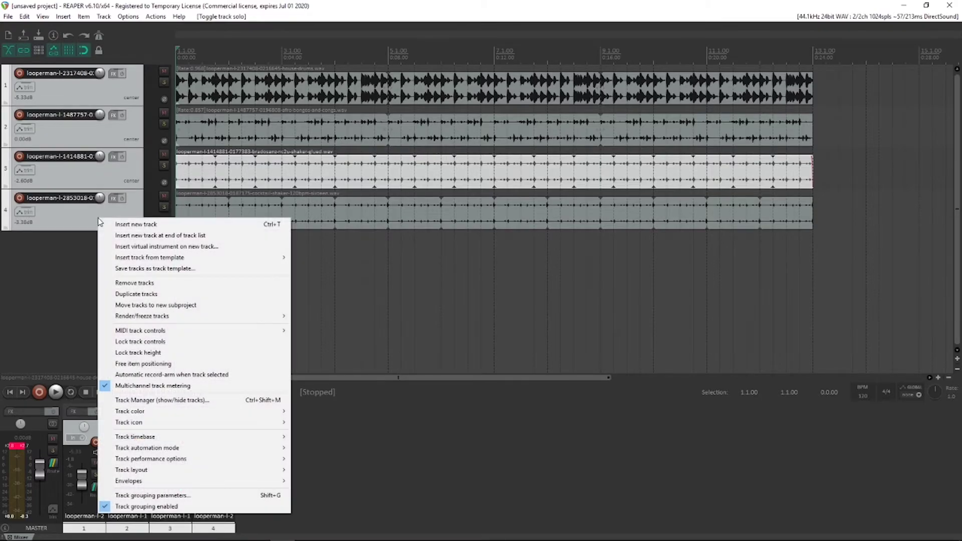
pyautogui.moveTo(175, 411)
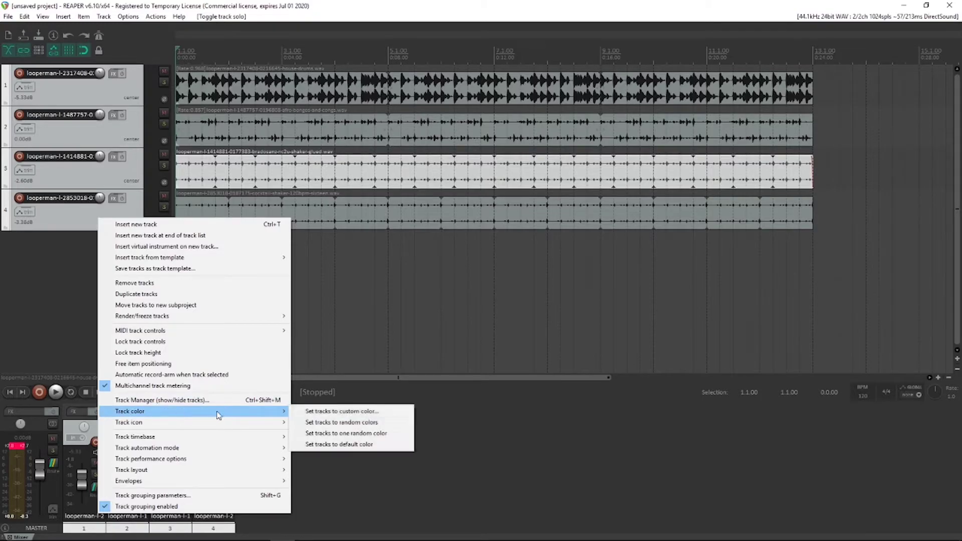
pyautogui.click(356, 422)
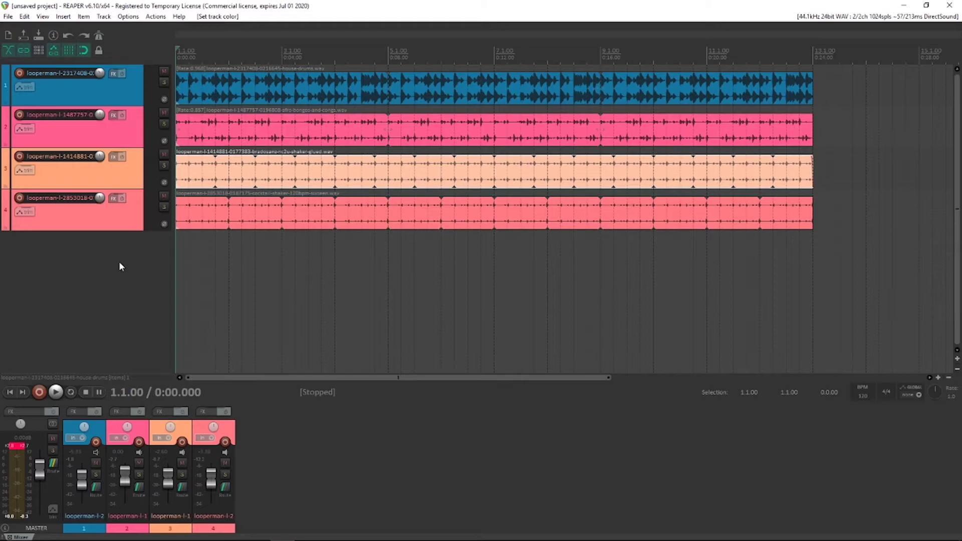
pyautogui.hotkey('alt', 'Tab')
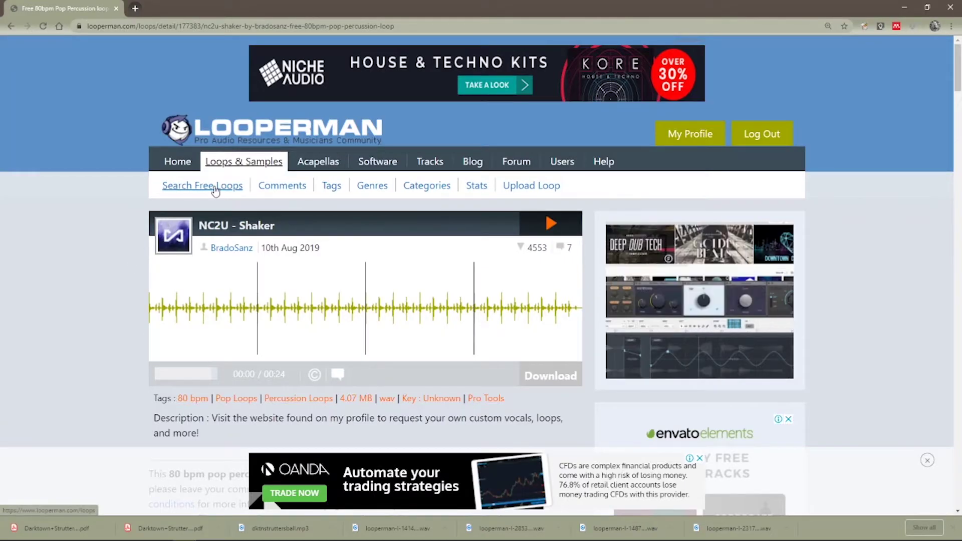
# Step: Search Looperman's free loops in the Bass category
pyautogui.click(214, 190)
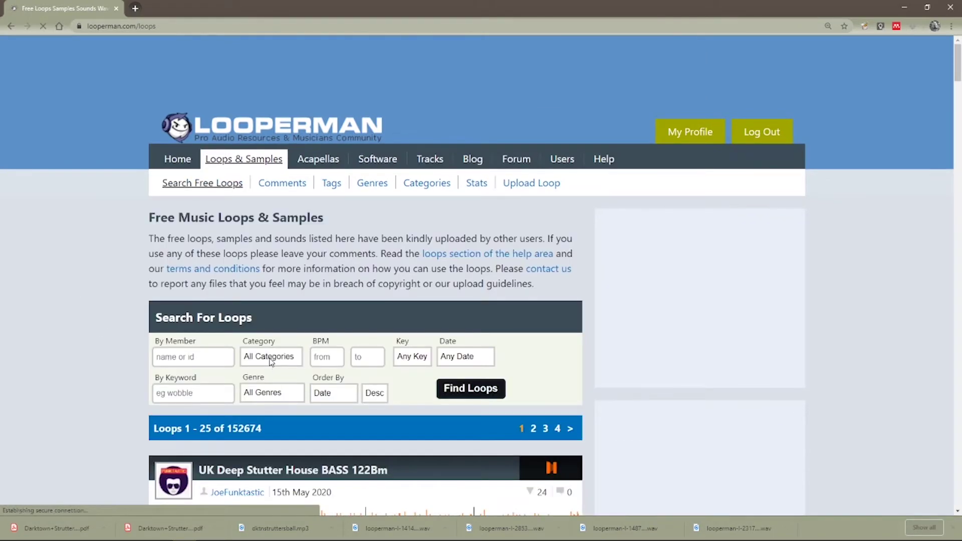
pyautogui.click(273, 357)
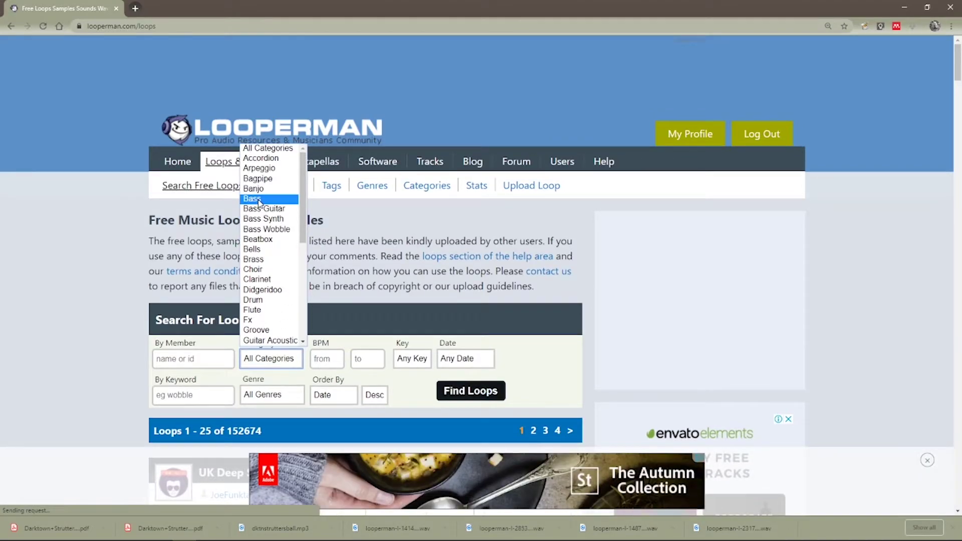
pyautogui.click(259, 201)
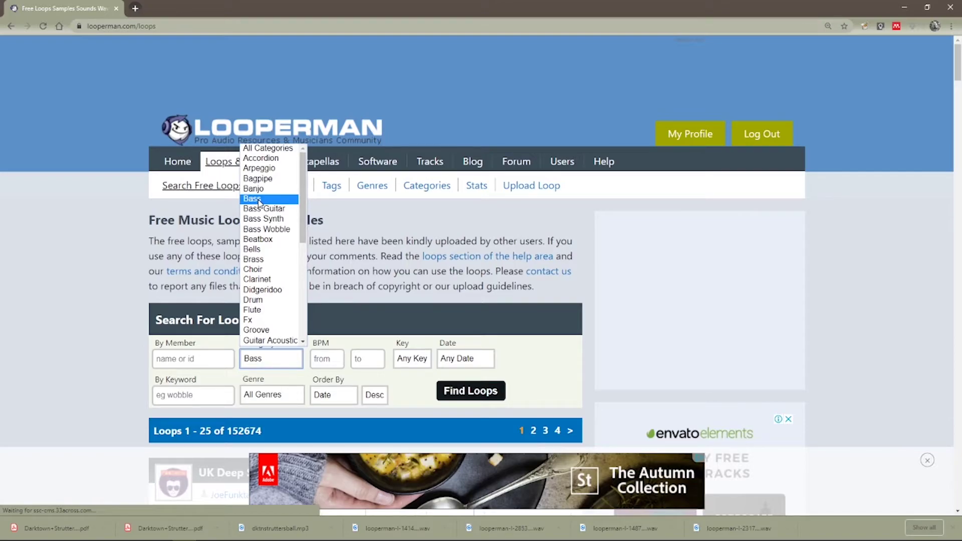
pyautogui.click(470, 395)
pyautogui.scroll(-4, 419, 403)
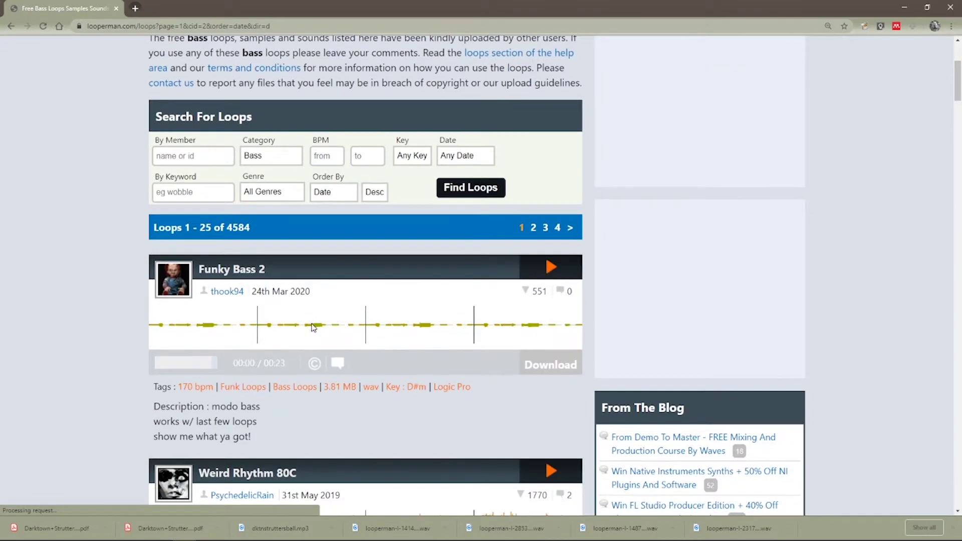
pyautogui.scroll(-3, 316, 322)
pyautogui.scroll(3, 313, 326)
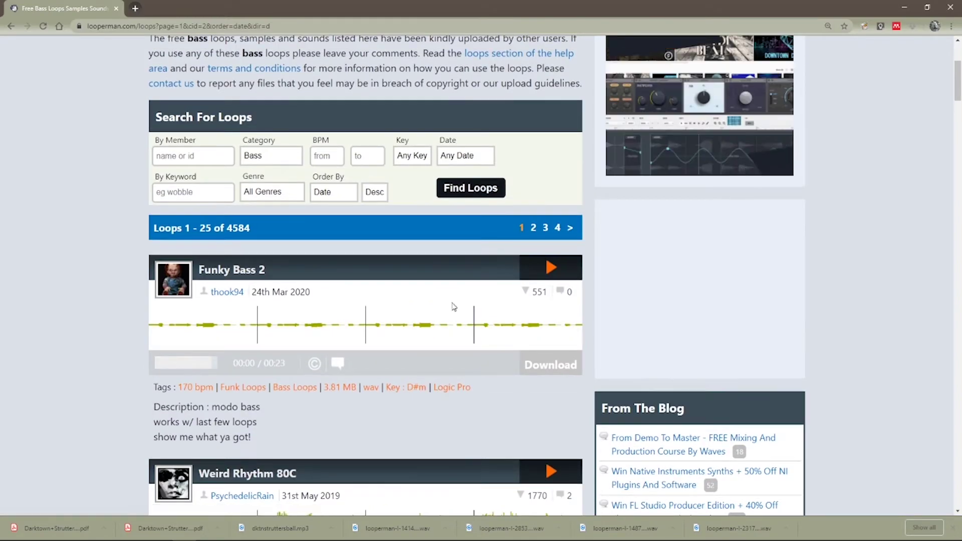
# Step: Preview Funky Bass 2, Weird Rhythm 80C and Bass Sidechained, then download Bass Sidechained
pyautogui.click(551, 268)
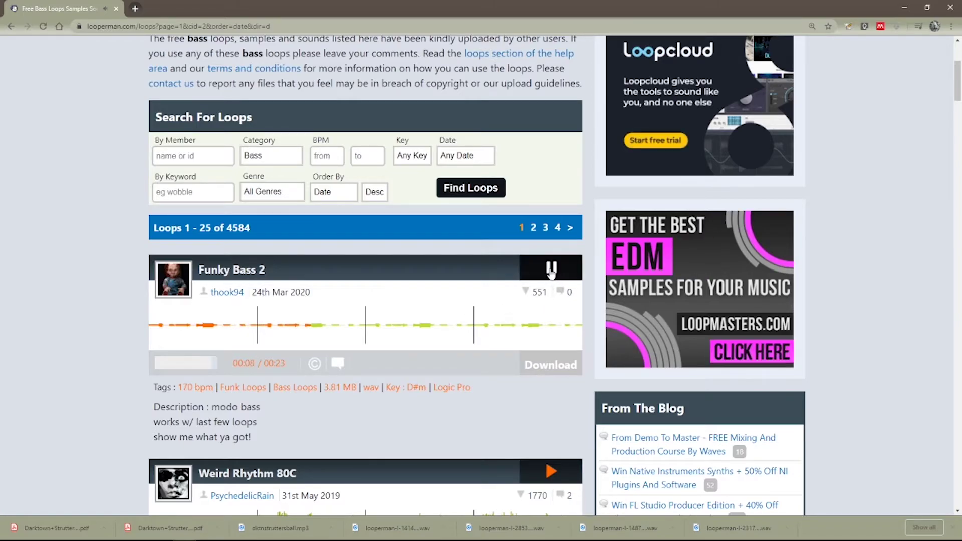
pyautogui.click(552, 271)
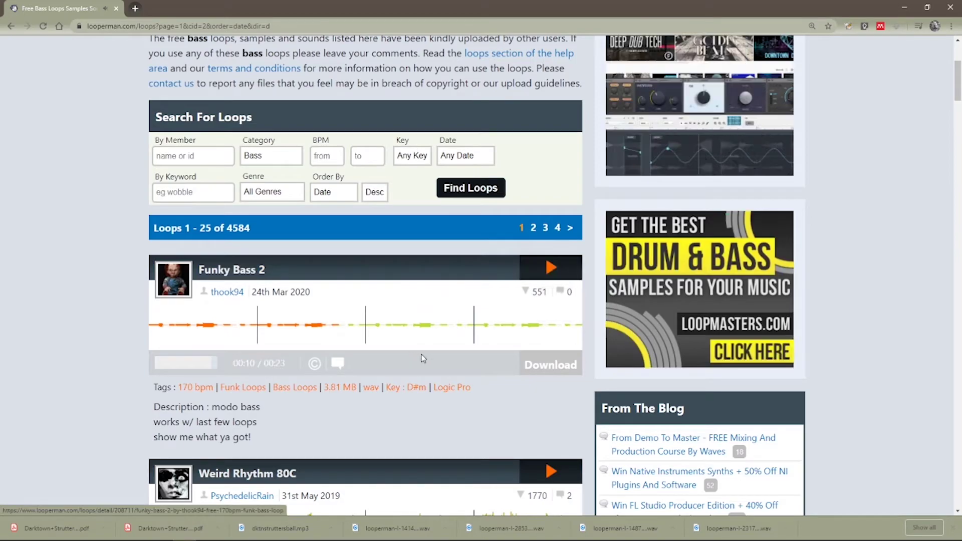
pyautogui.scroll(-6, 414, 346)
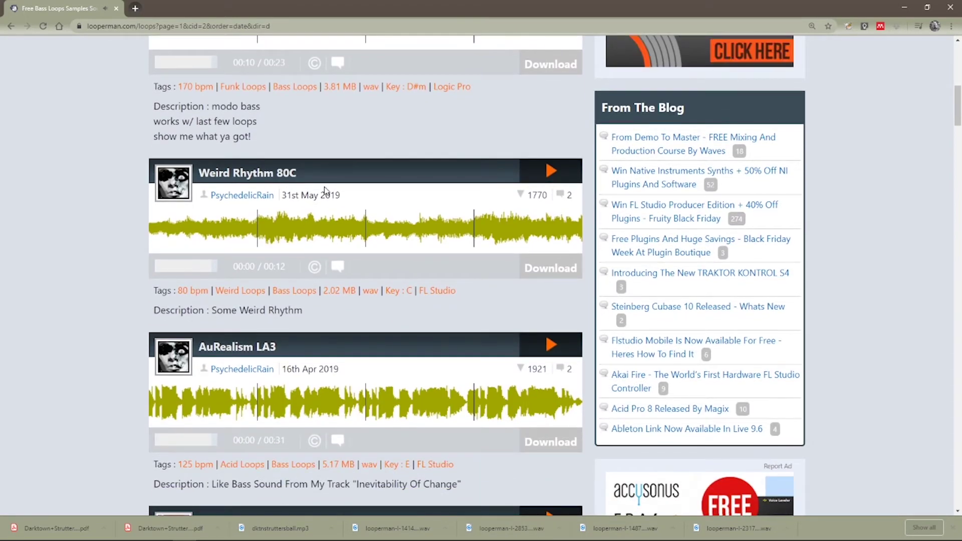
pyautogui.click(551, 171)
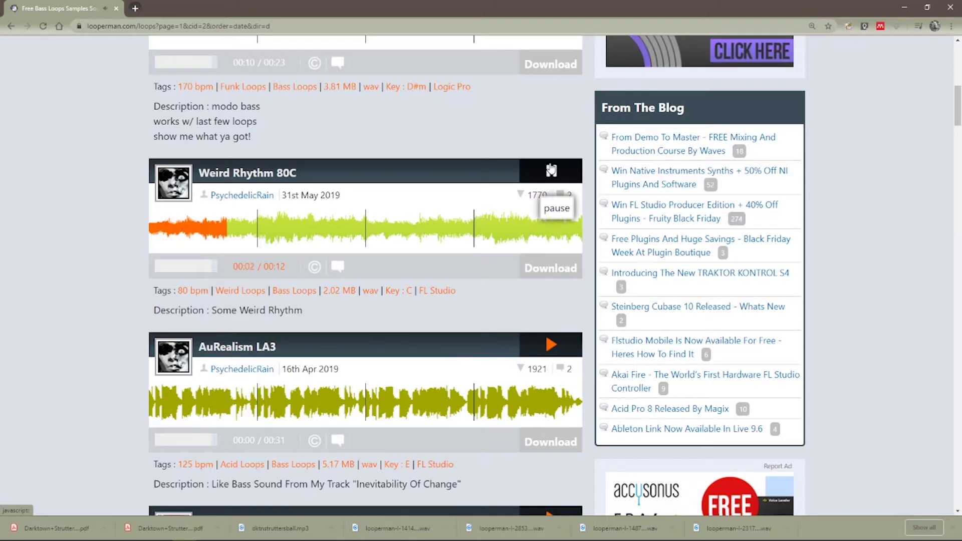
pyautogui.scroll(-20, 544, 226)
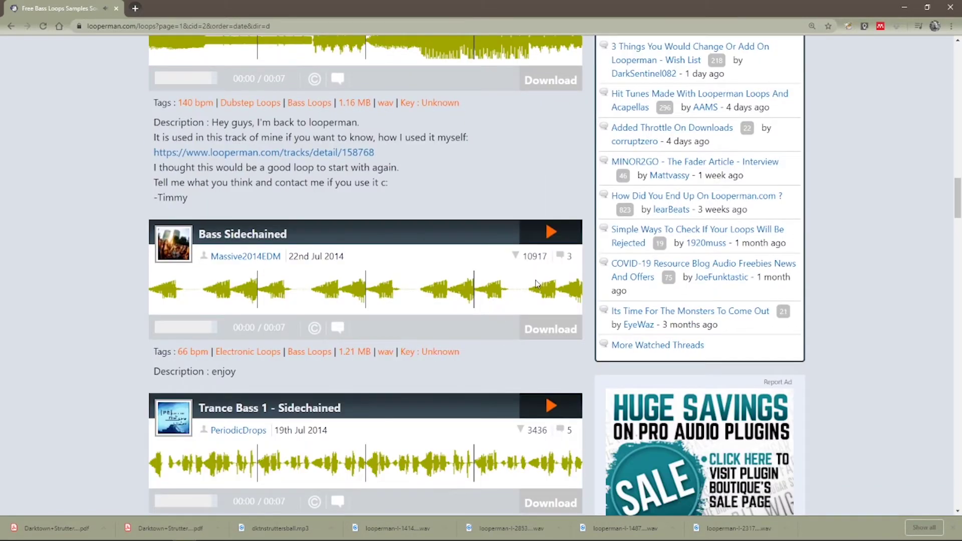
pyautogui.click(551, 231)
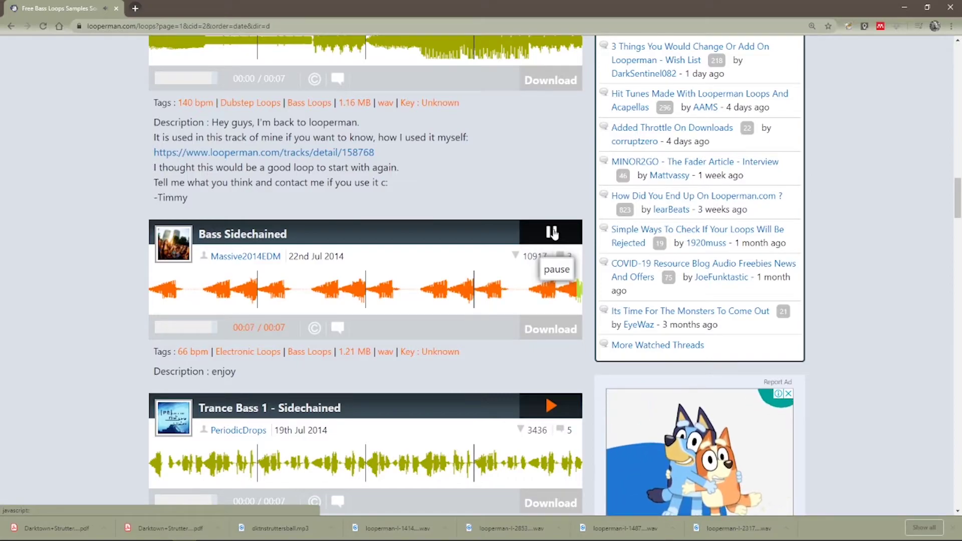
pyautogui.click(551, 234)
pyautogui.click(550, 330)
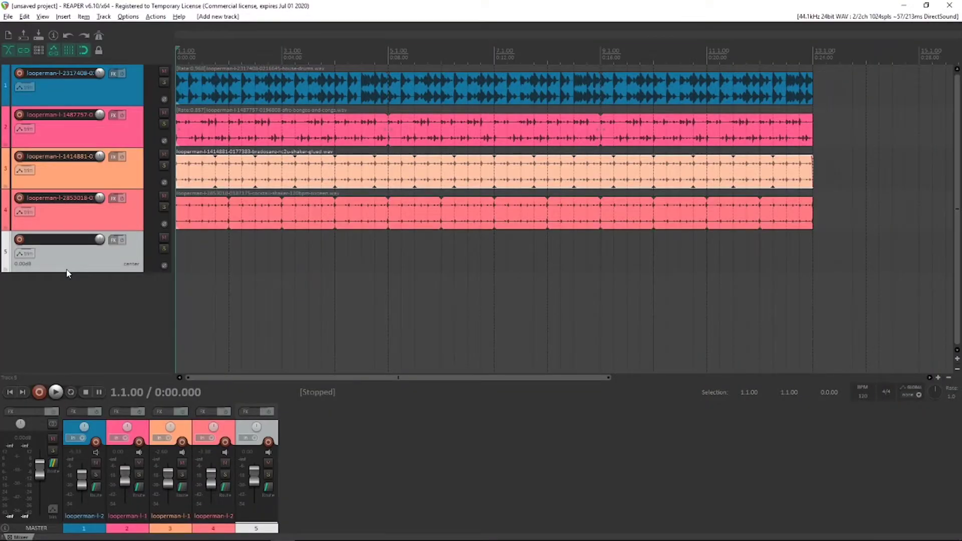
# Step: Import the Bass Sidechained loop at project tempo onto track 5 and loop it to bar 13
pyautogui.click(63, 17)
pyautogui.click(268, 164)
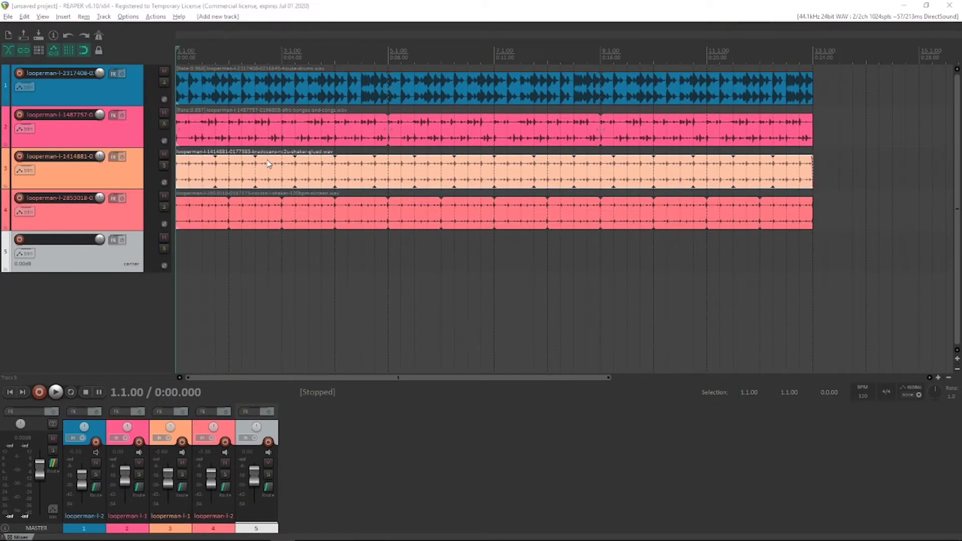
pyautogui.doubleClick(166, 91)
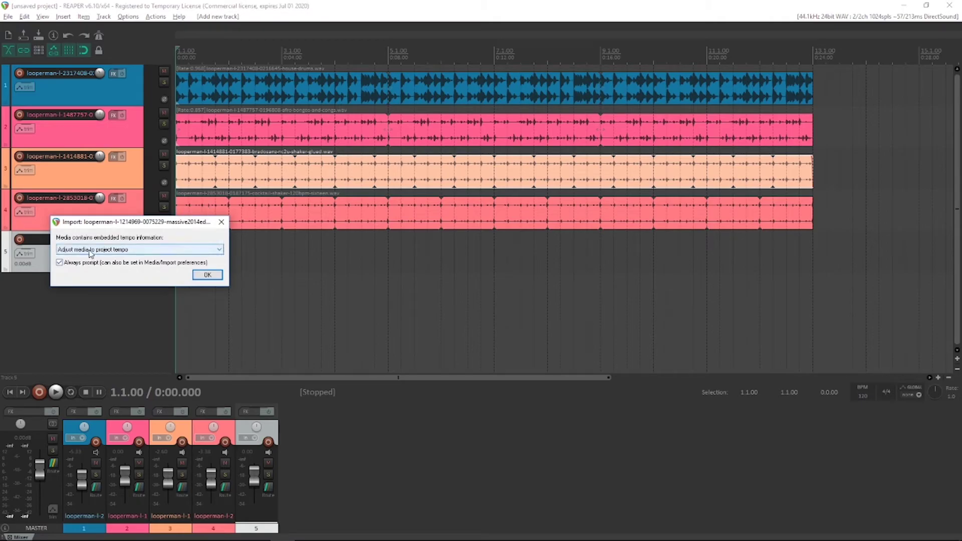
pyautogui.click(207, 276)
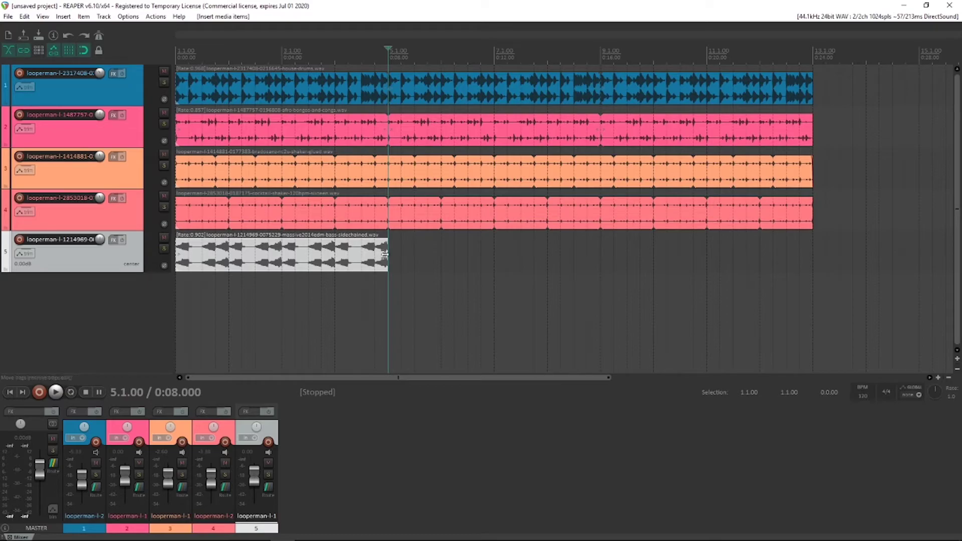
pyautogui.moveTo(388, 256); pyautogui.dragTo(813, 260)
# Step: Play the five loops together, then select tracks 1 through 5
pyautogui.press('Home')
pyautogui.press('space')
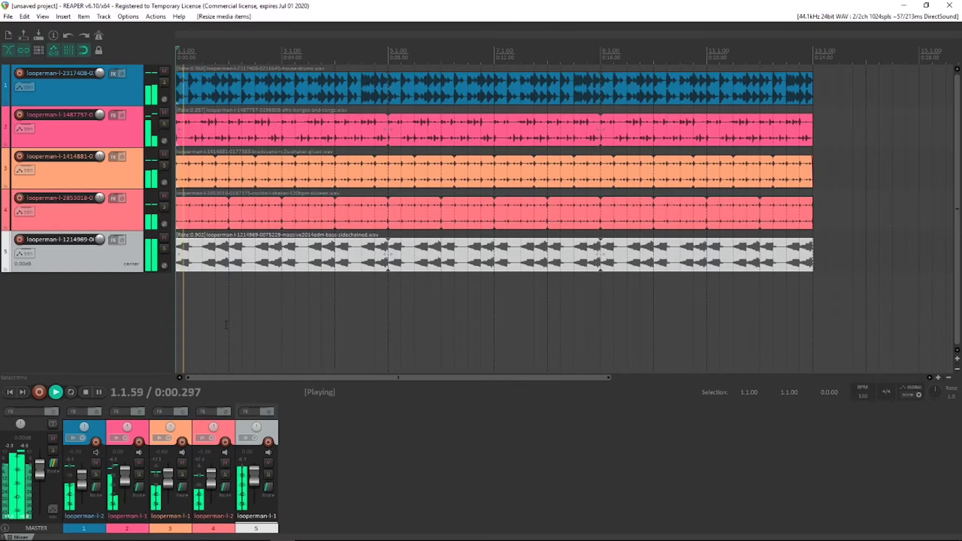
pyautogui.click(19, 449)
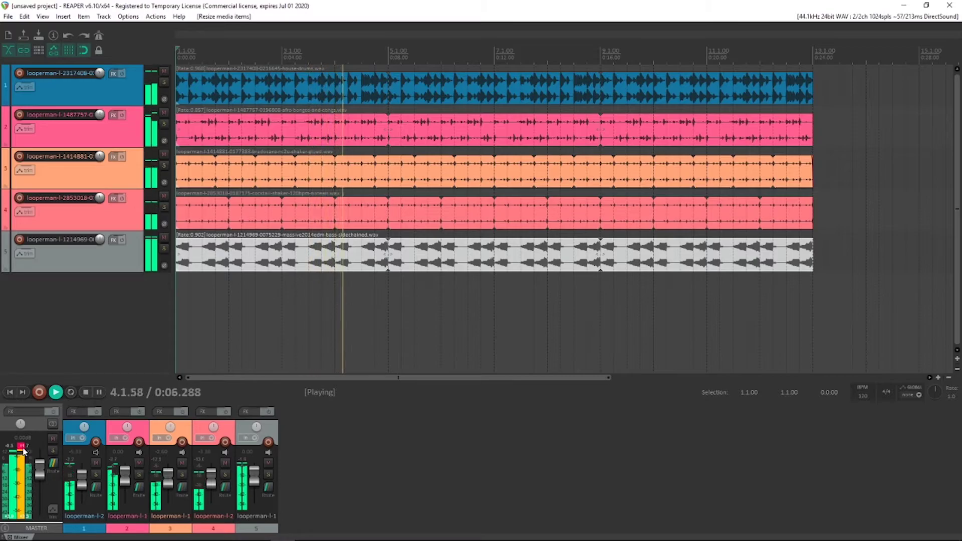
pyautogui.press('space')
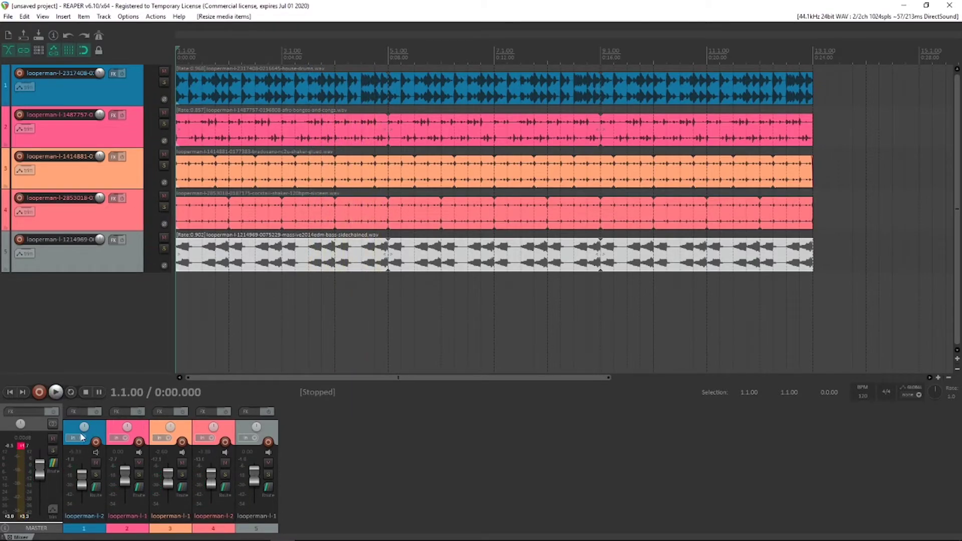
pyautogui.click(97, 428)
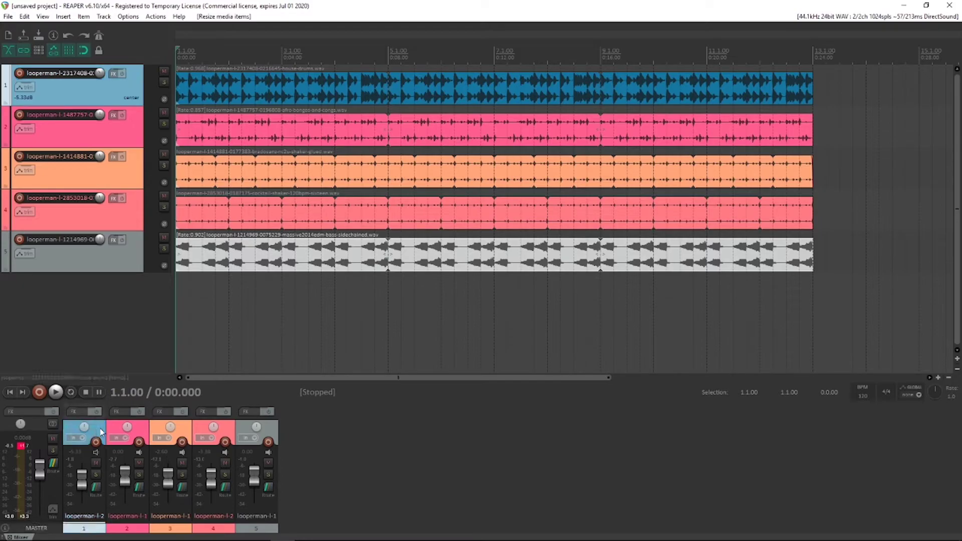
pyautogui.keyDown('shift'); pyautogui.click(275, 432); pyautogui.keyUp('shift')
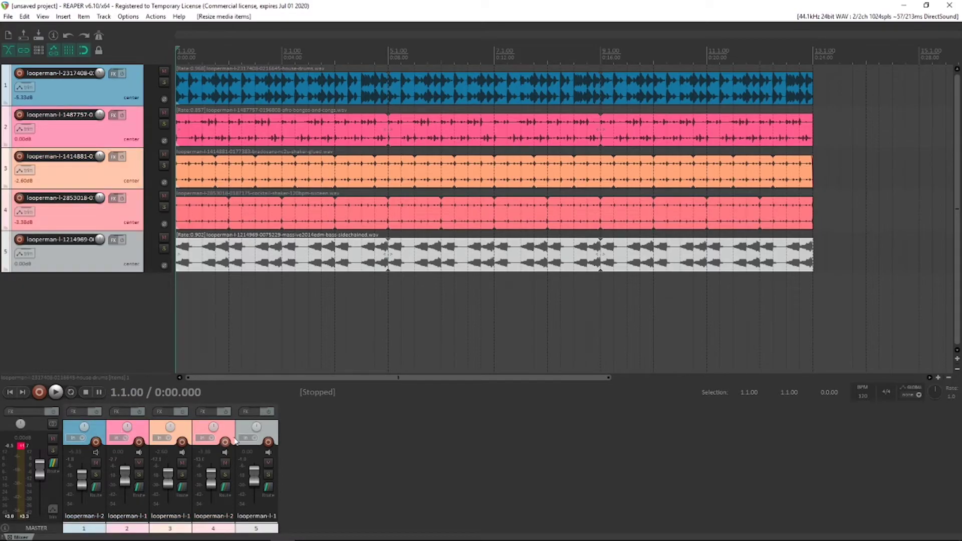
# Step: Lower all five tracks by about 2.2 dB, then set the bass track to -5.33 dB during playback
pyautogui.moveTo(255, 480)
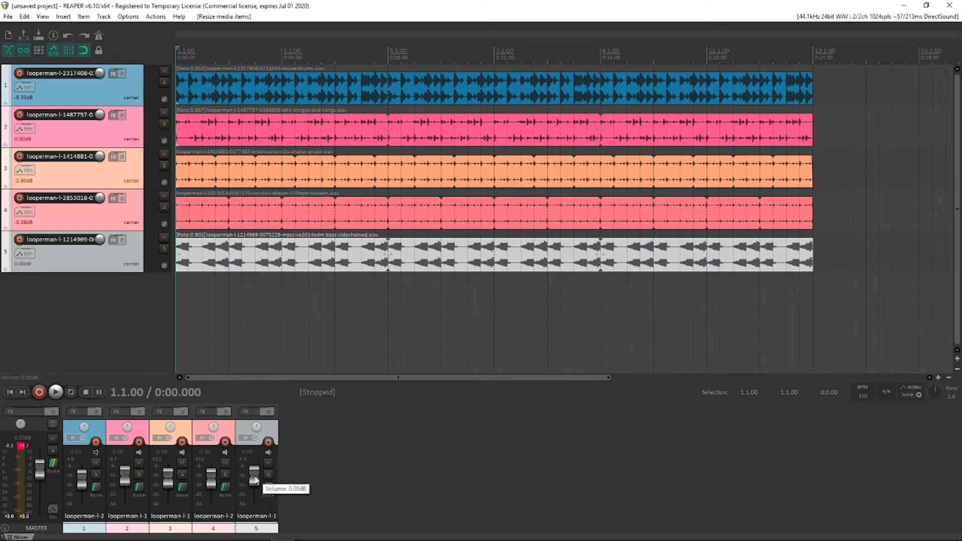
pyautogui.moveTo(255, 480); pyautogui.dragTo(256, 482)
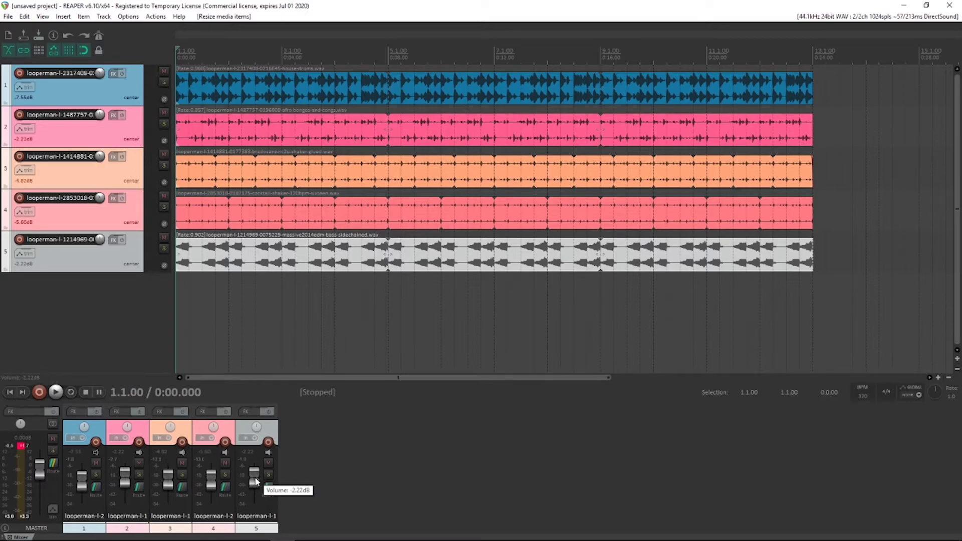
pyautogui.press('space')
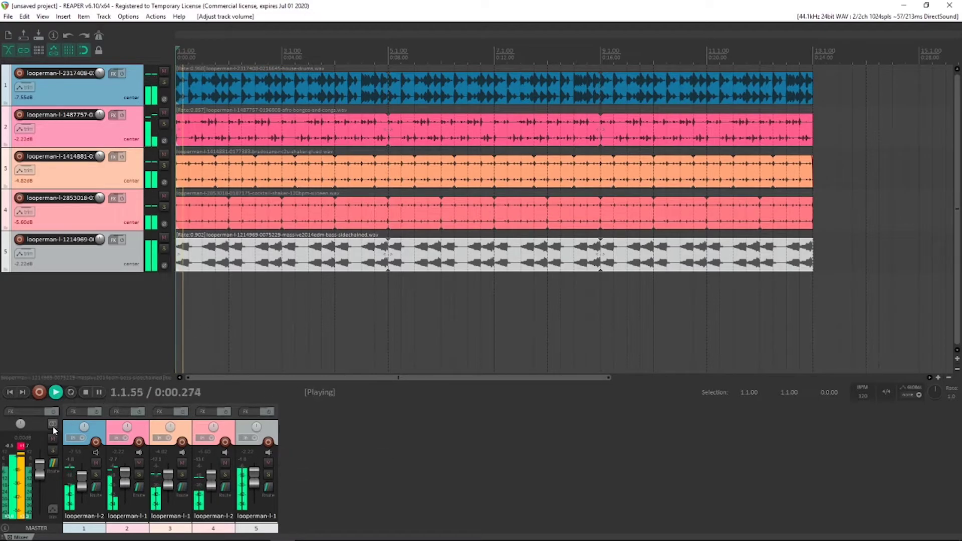
pyautogui.click(22, 457)
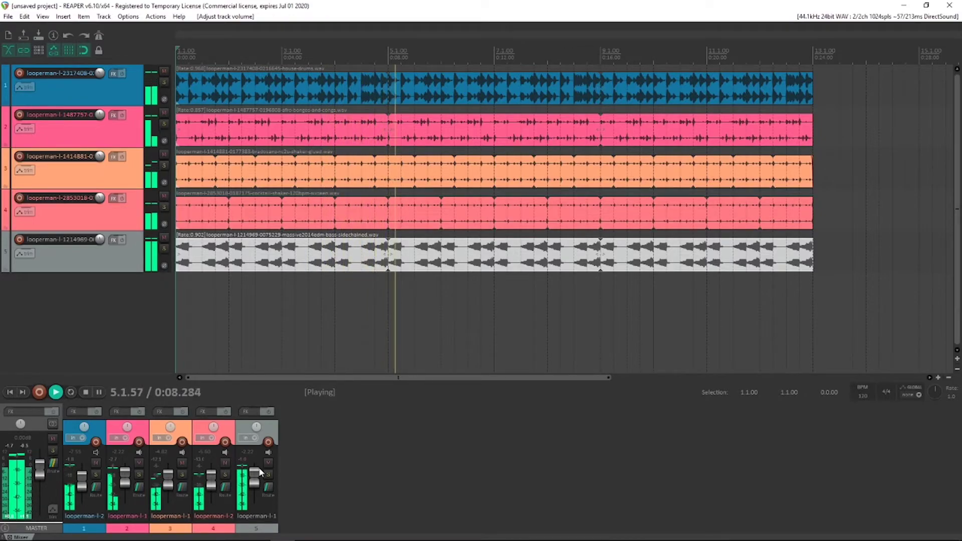
pyautogui.moveTo(256, 484); pyautogui.dragTo(261, 487)
pyautogui.click(260, 488)
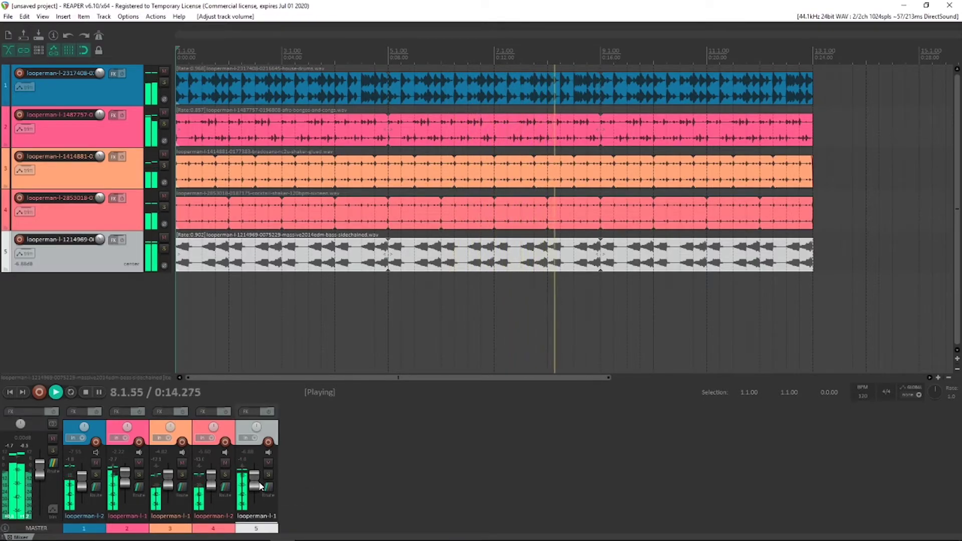
pyautogui.moveTo(260, 488); pyautogui.dragTo(258, 483)
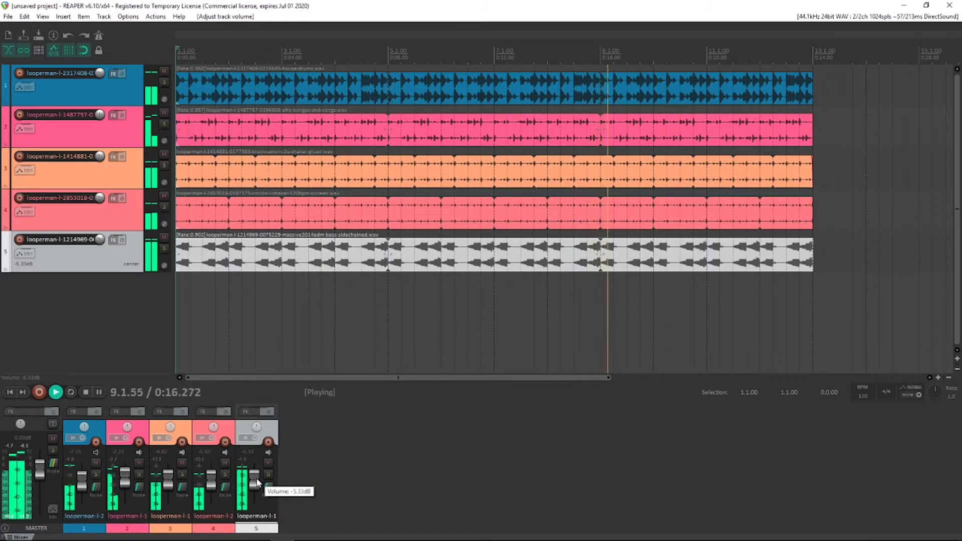
pyautogui.press('space')
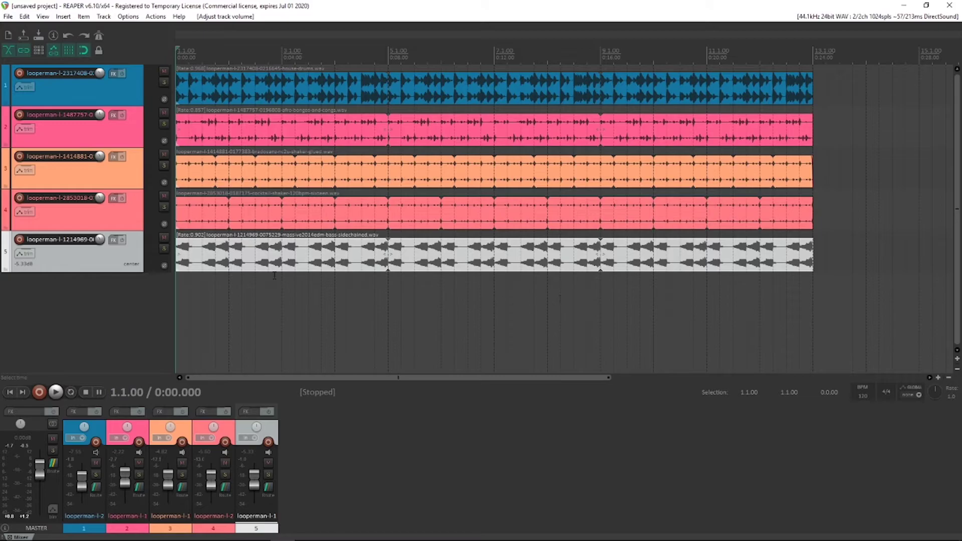
# Step: Search Looperman's free loops in the Piano category
pyautogui.hotkey('alt', 'Tab')
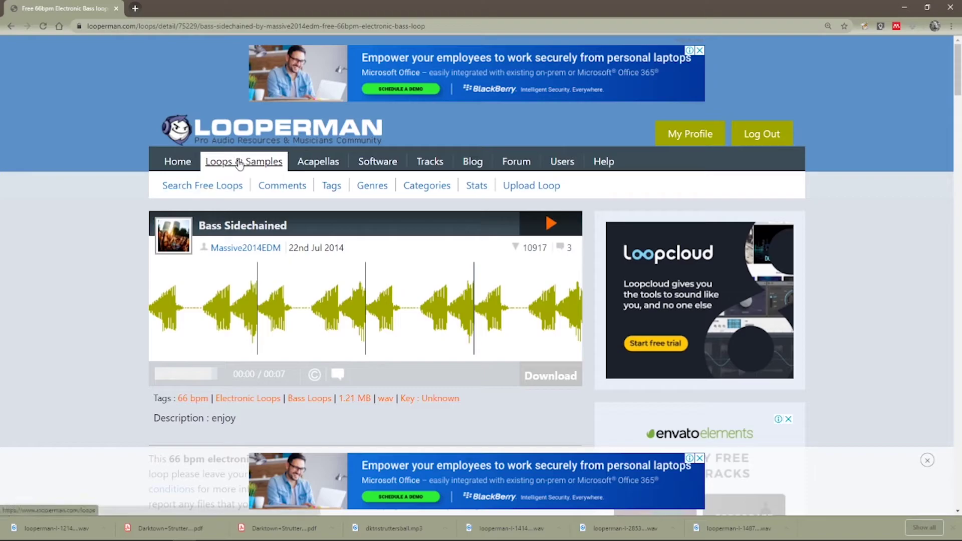
pyautogui.click(239, 162)
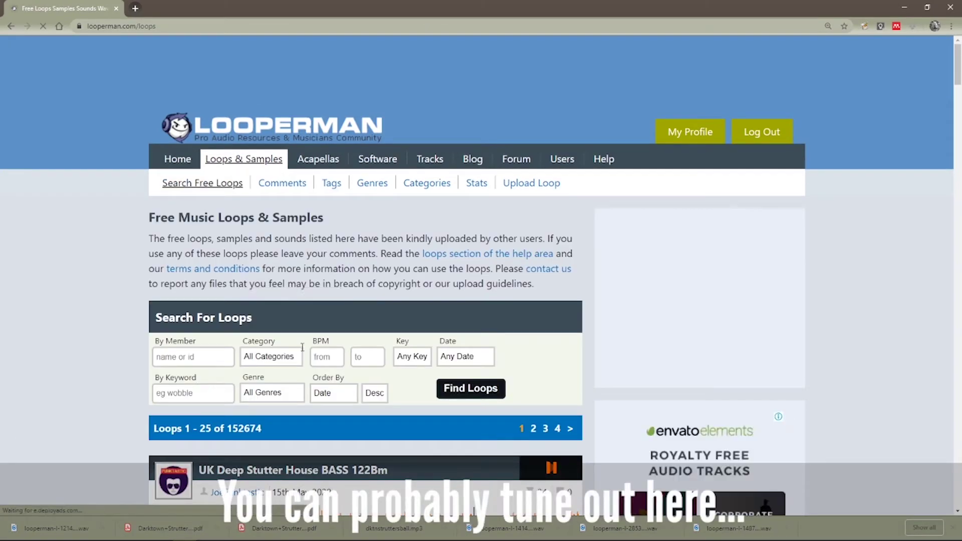
pyautogui.click(277, 359)
pyautogui.scroll(-5, 284, 260)
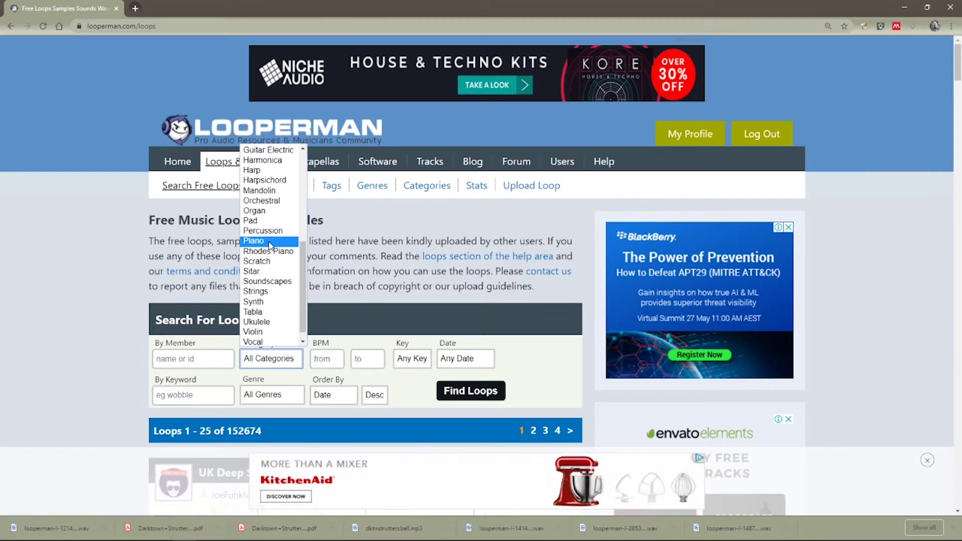
pyautogui.click(270, 242)
pyautogui.click(469, 391)
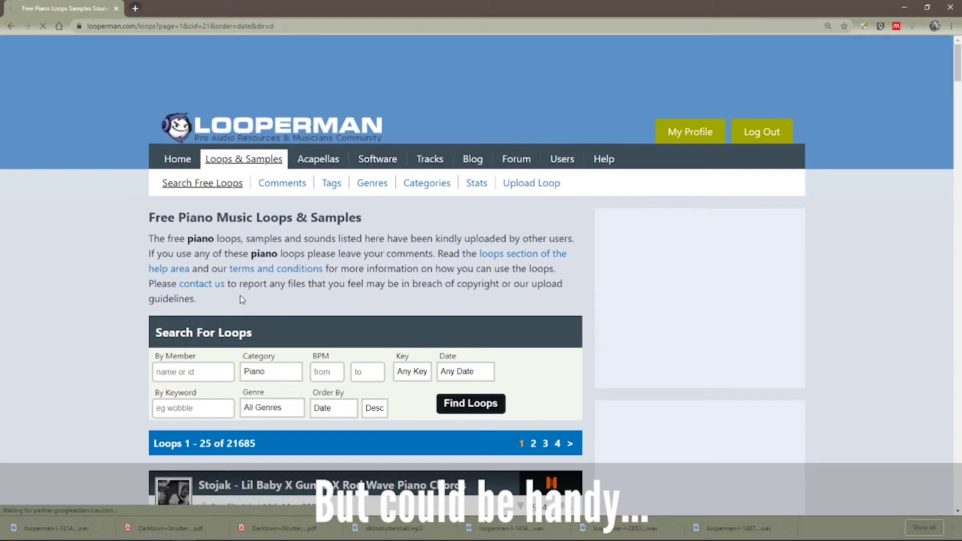
pyautogui.scroll(-3, 552, 300)
# Step: Preview the 135 bpm Piano Chords loop and save it as a WAV to Downloads
pyautogui.click(554, 289)
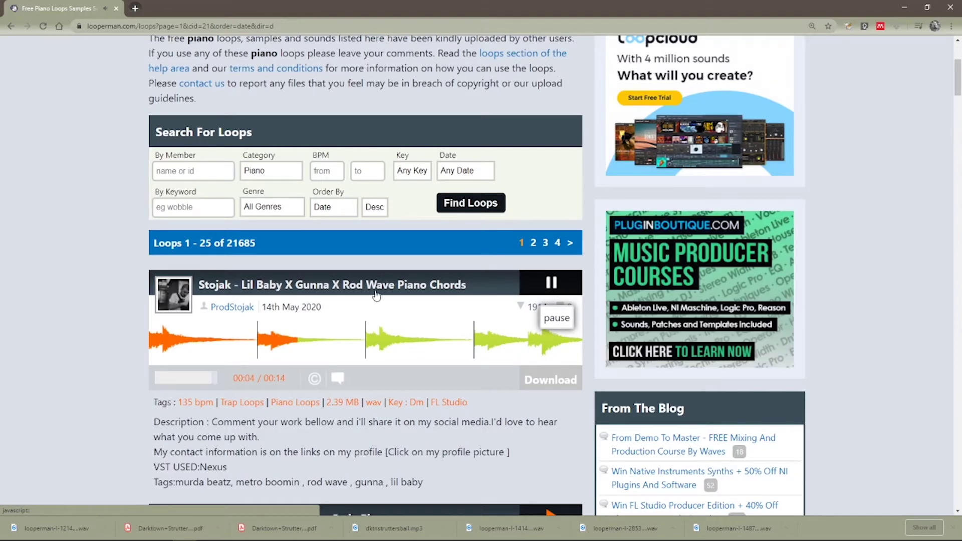
pyautogui.click(555, 289)
pyautogui.scroll(-3, 104, 317)
pyautogui.scroll(3, 104, 317)
pyautogui.click(551, 380)
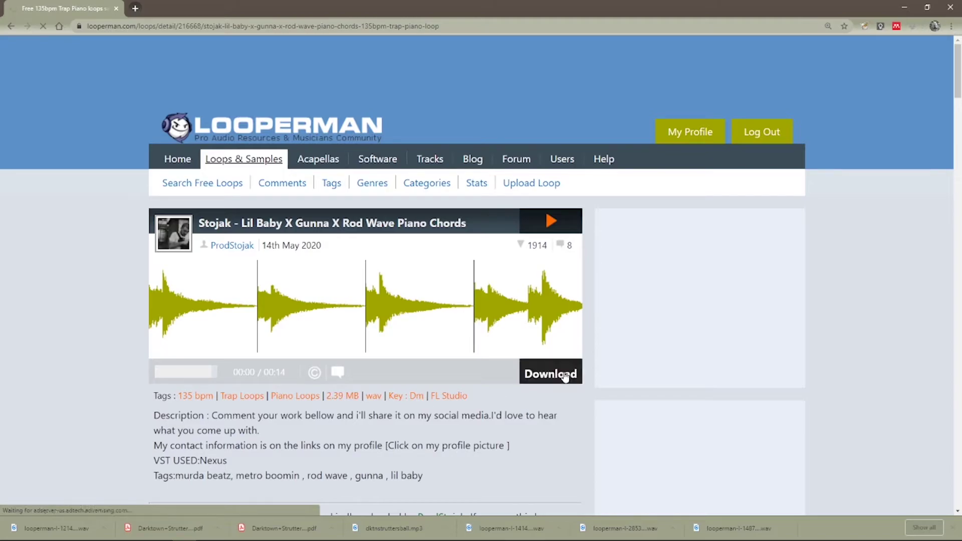
pyautogui.click(542, 376)
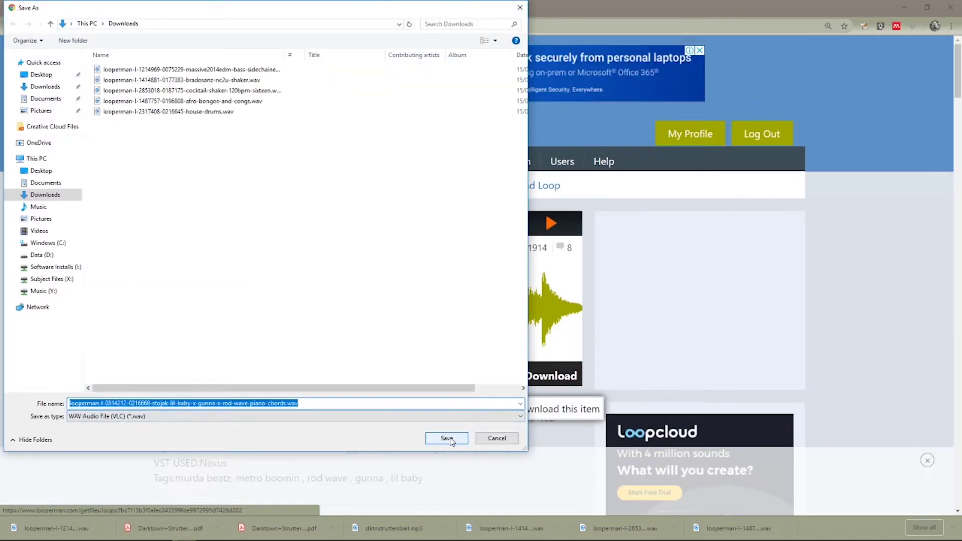
pyautogui.click(451, 440)
pyautogui.hotkey('alt', 'Tab')
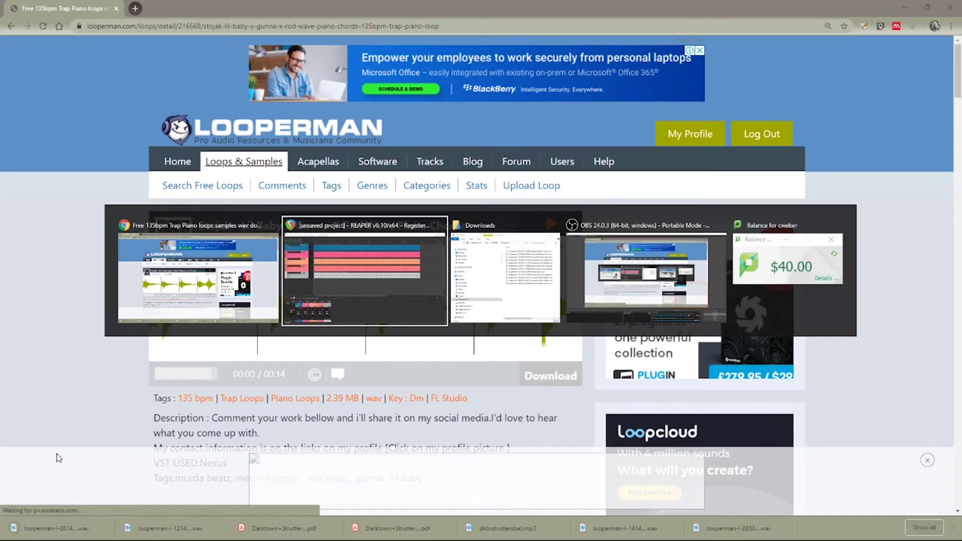
# Step: Add a sixth track and import the Piano Chords WAV at the project start
pyautogui.doubleClick(93, 320)
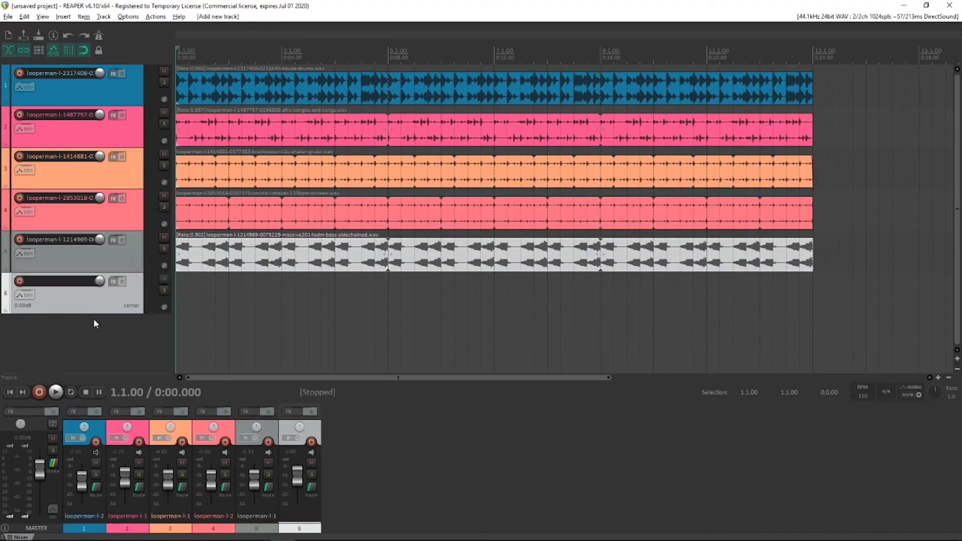
pyautogui.click(57, 16)
pyautogui.click(65, 26)
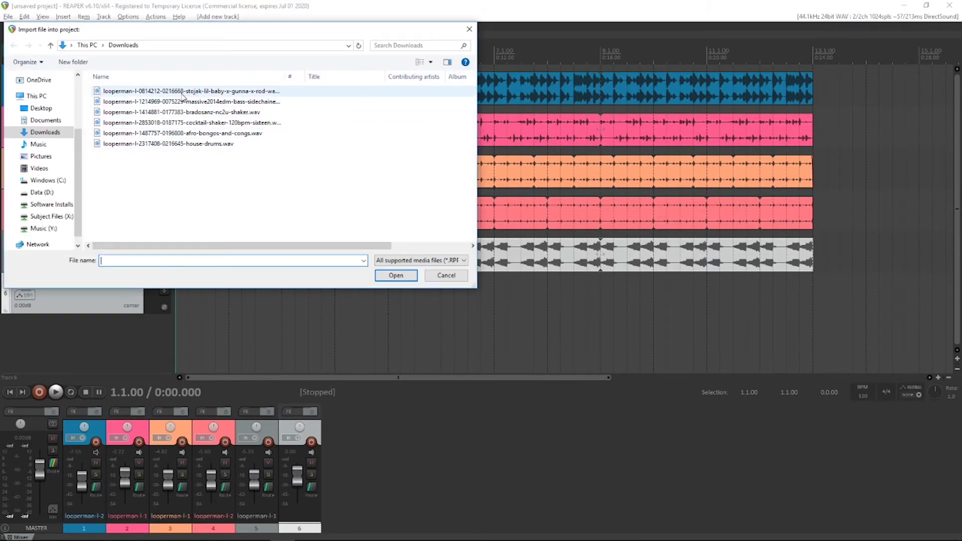
pyautogui.doubleClick(216, 91)
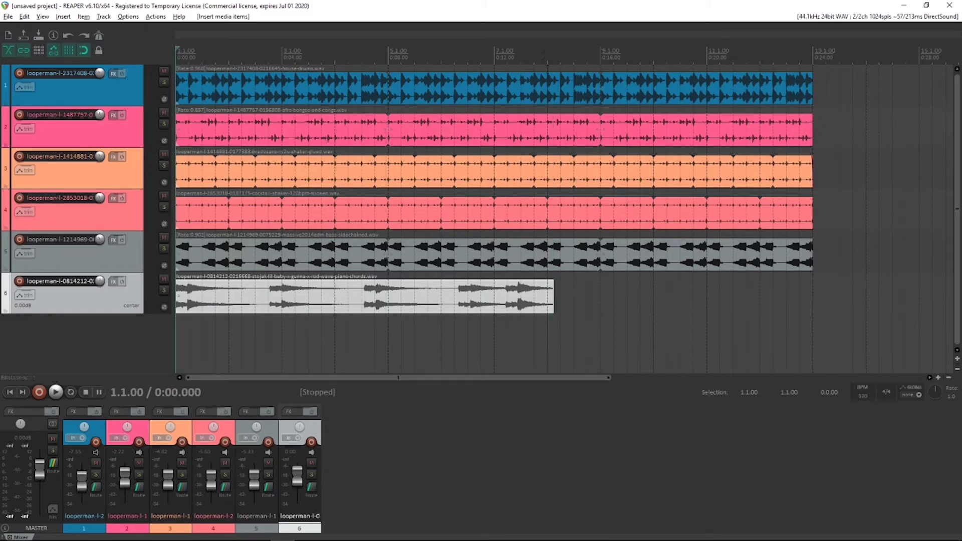
# Step: Mark bar 8, where the piano loop ends, and compare with the loop's web page
pyautogui.click(551, 54)
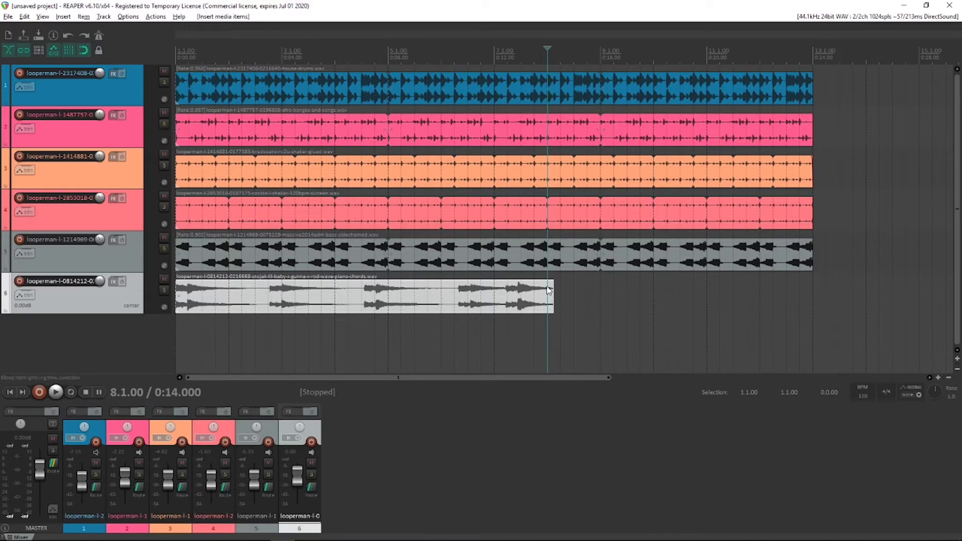
pyautogui.hotkey('alt', 'Tab')
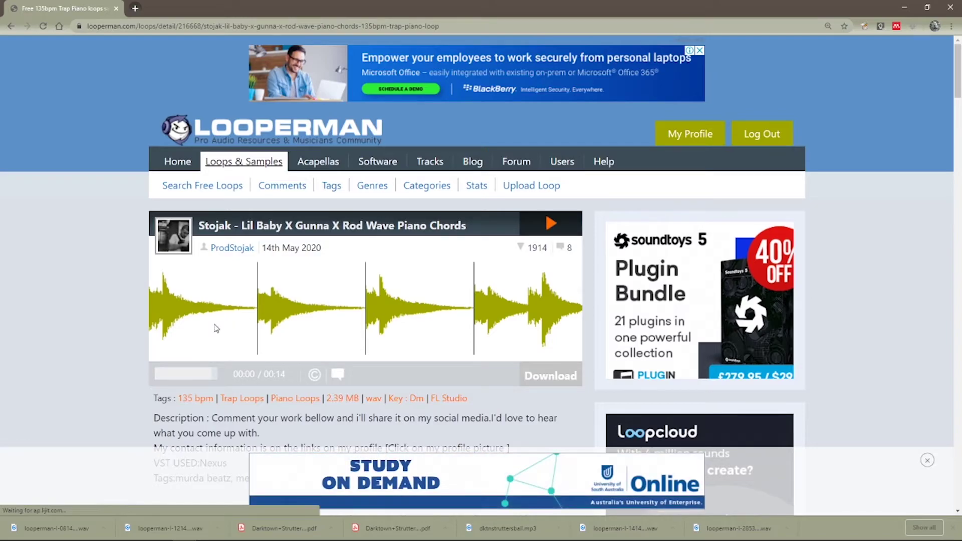
pyautogui.hotkey('alt', 'Tab')
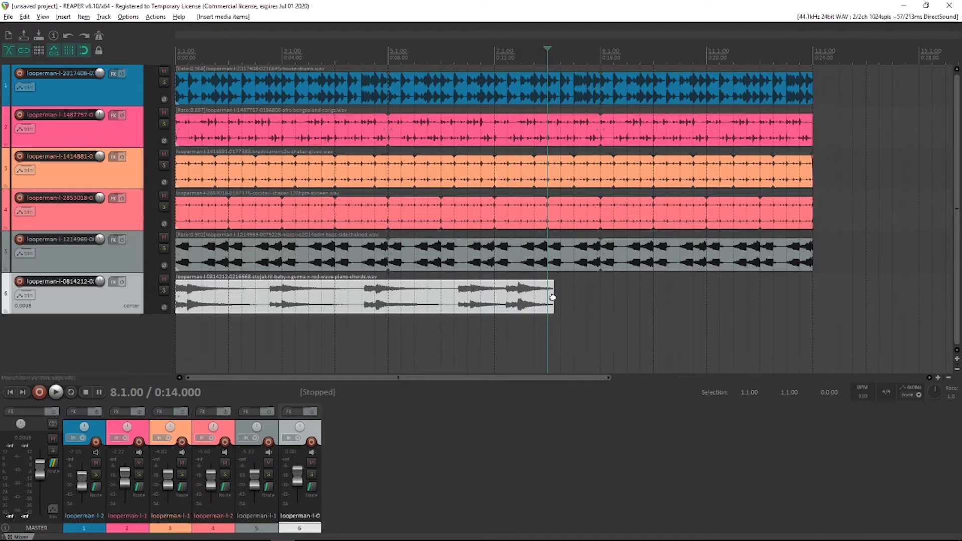
# Step: Stretch the piano item to rate 0.889 ending at bar 9, and mute the bass track during playback
pyautogui.moveTo(552, 298); pyautogui.dragTo(601, 301)
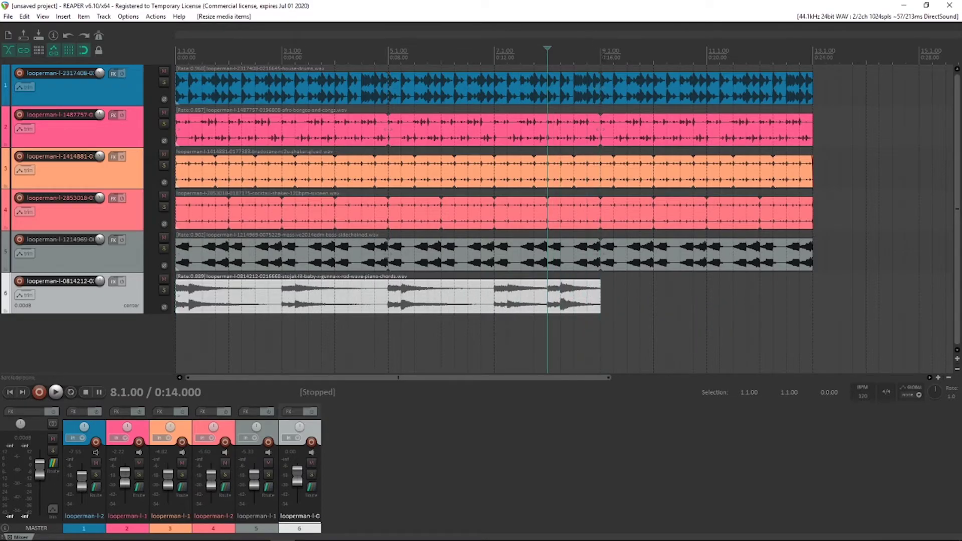
pyautogui.press('space')
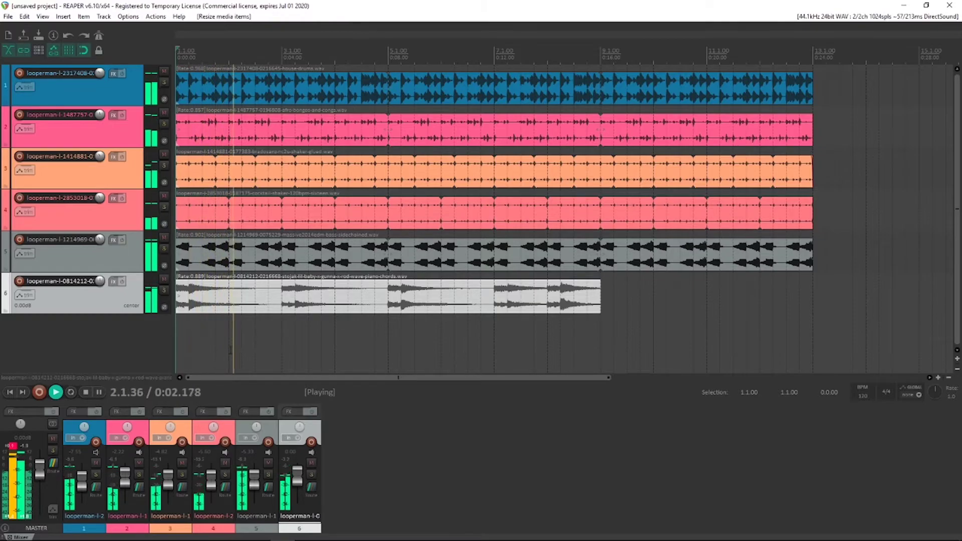
pyautogui.click(269, 463)
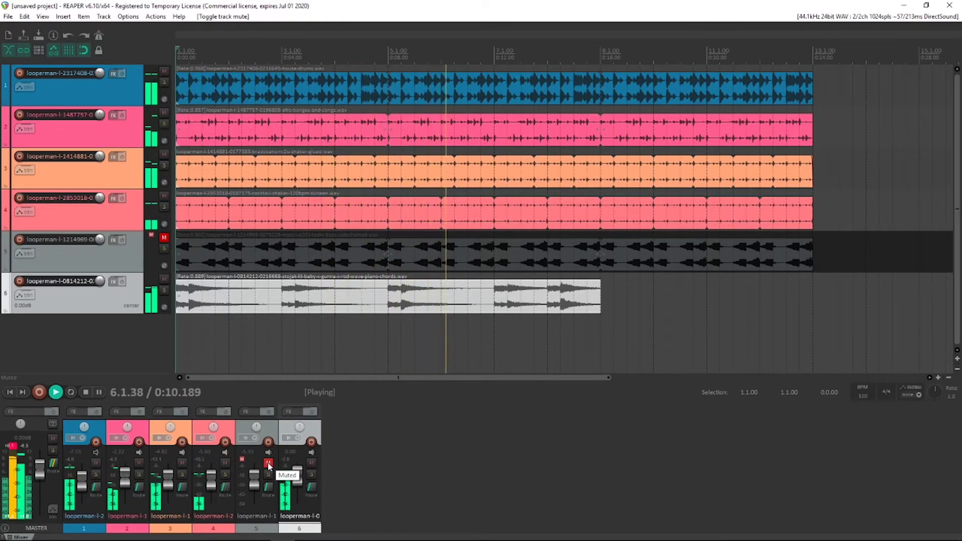
pyautogui.press('space')
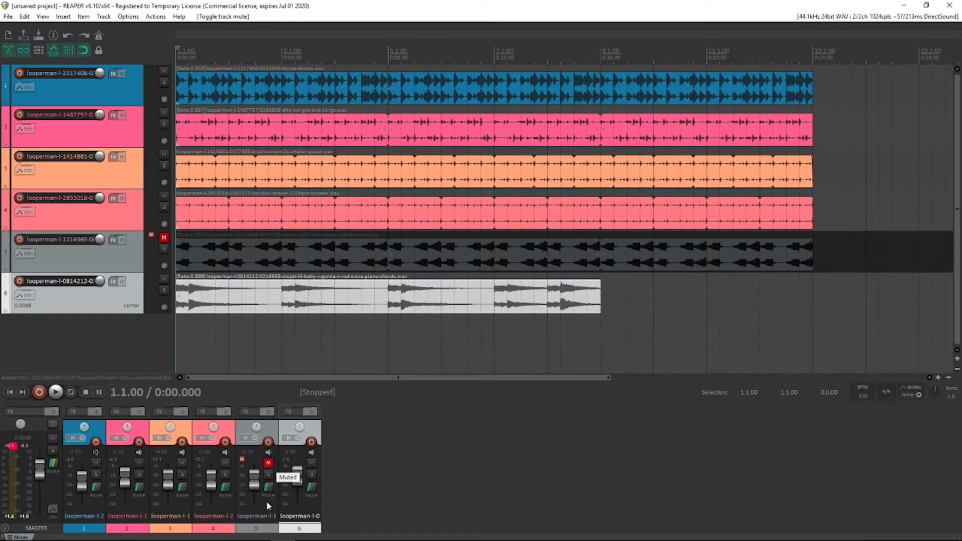
# Step: Add a new track holding the ReaSynth virtual instrument
pyautogui.click(269, 474)
pyautogui.rightClick(56, 335)
pyautogui.click(109, 364)
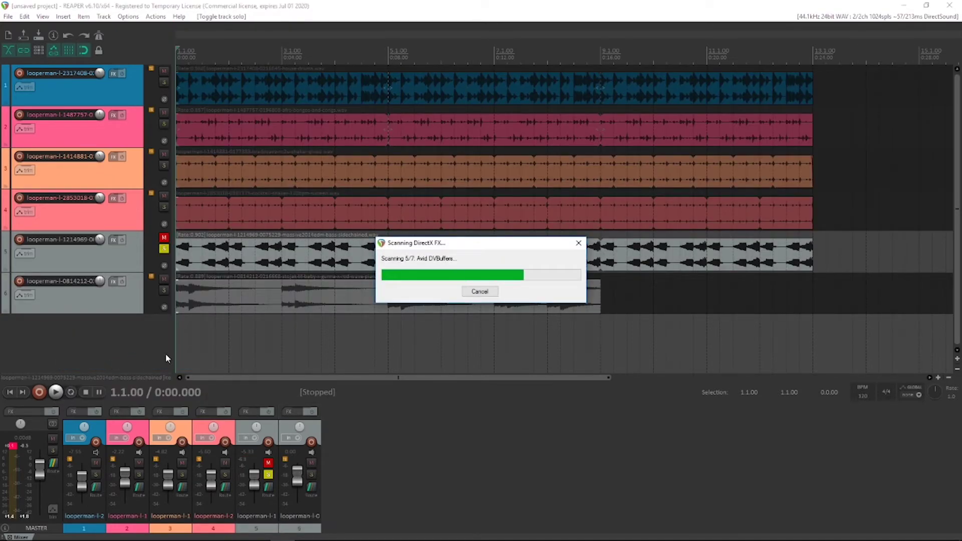
pyautogui.rightClick(87, 326)
pyautogui.click(129, 126)
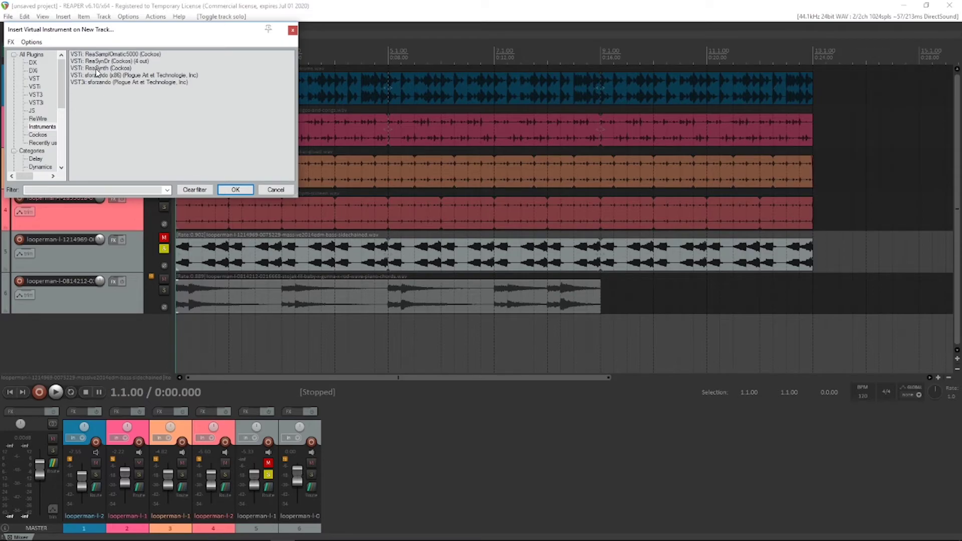
pyautogui.doubleClick(106, 70)
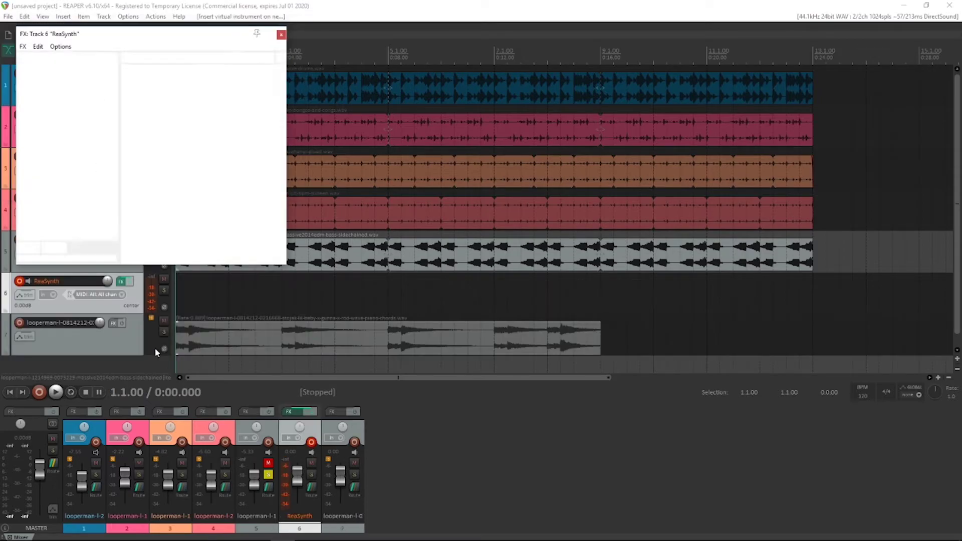
# Step: Move the ReaSynth window aside and show the Virtual MIDI Keyboard over the tracks
pyautogui.moveTo(124, 36); pyautogui.dragTo(353, 46)
pyautogui.click(42, 18)
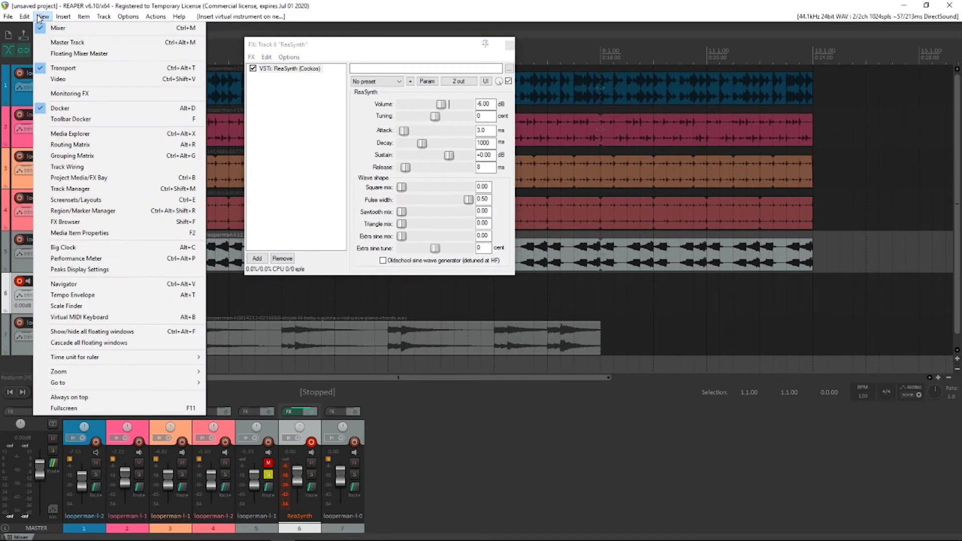
pyautogui.click(90, 320)
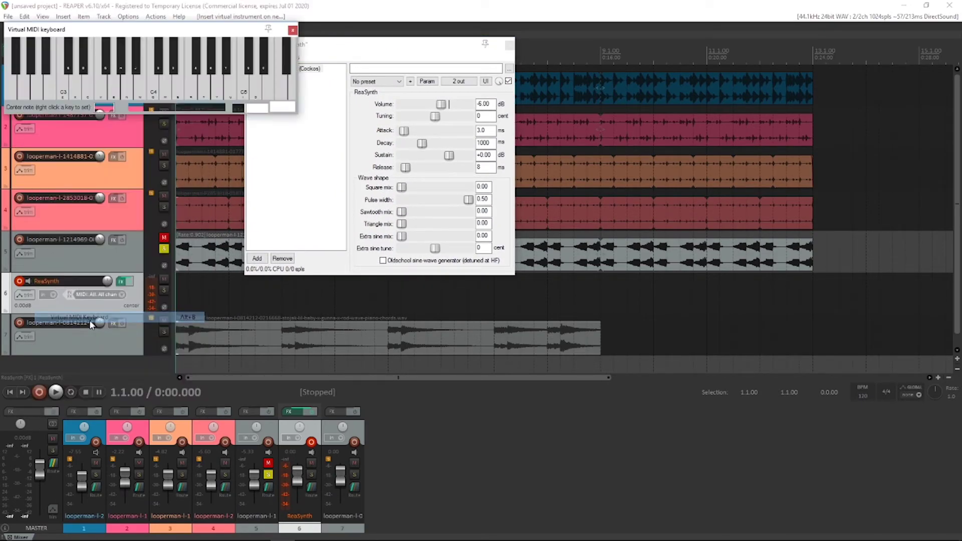
pyautogui.moveTo(172, 19); pyautogui.dragTo(379, 140)
pyautogui.moveTo(190, 55); pyautogui.dragTo(174, 61)
# Step: Solo the ReaSynth track and audition keyboard notes, with and without playback
pyautogui.press('space')
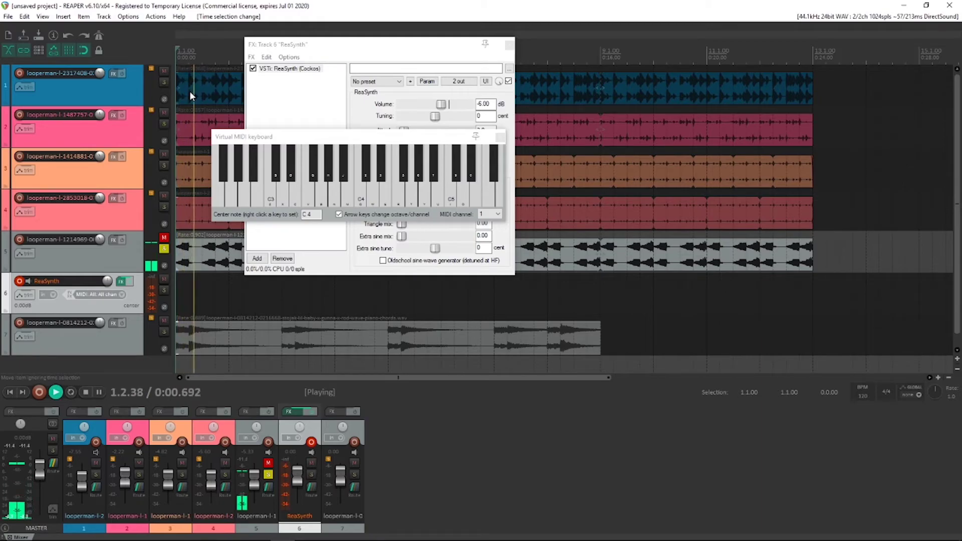
pyautogui.press('space')
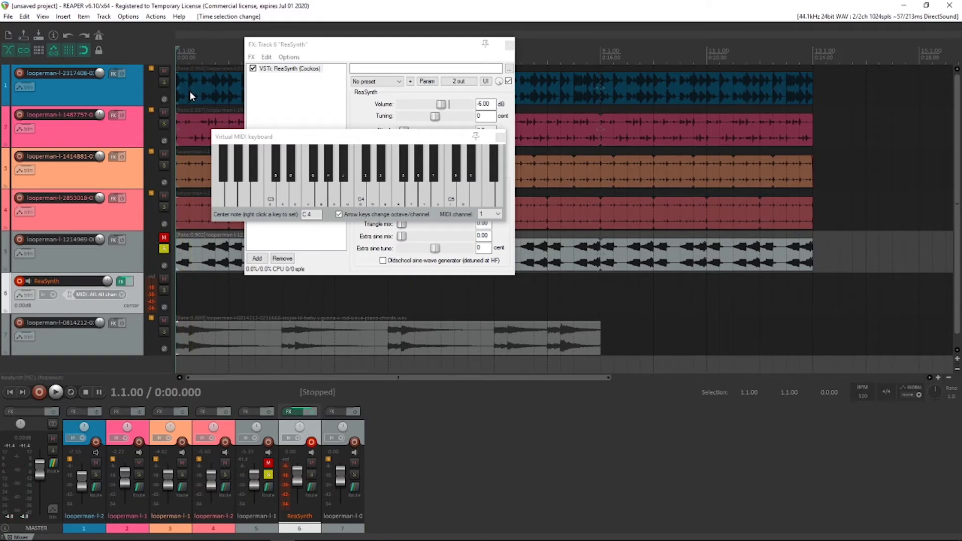
pyautogui.moveTo(302, 190); pyautogui.dragTo(342, 172)
pyautogui.click(164, 291)
pyautogui.click(308, 200)
pyautogui.press('space')
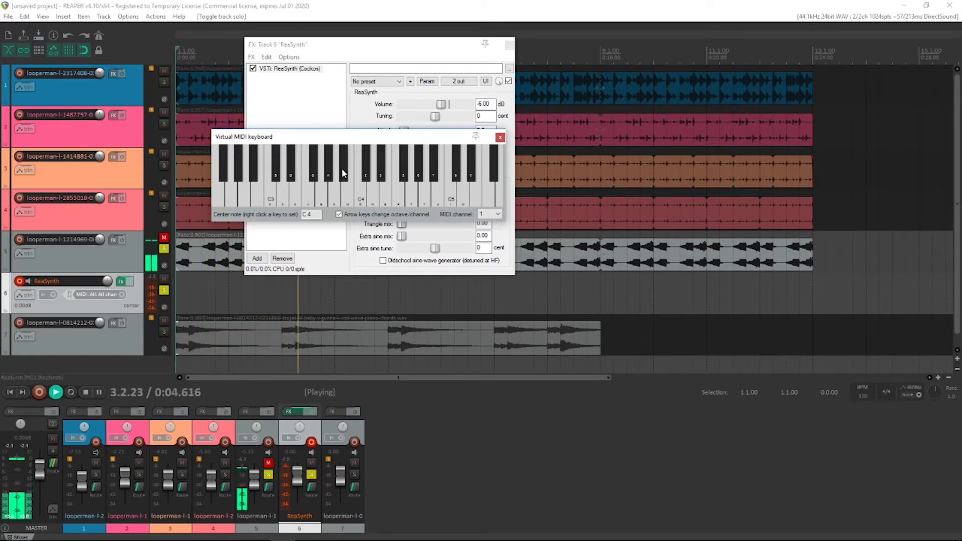
pyautogui.press('space')
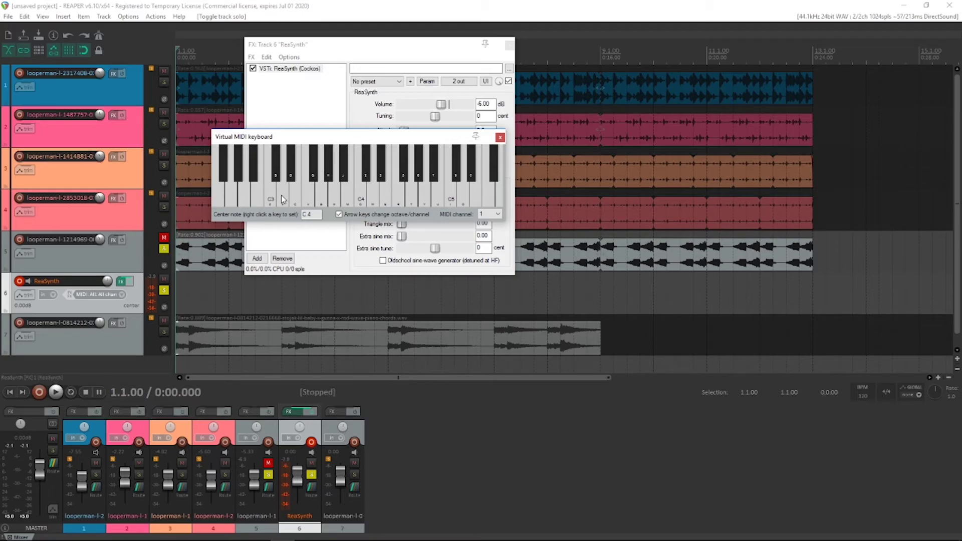
# Step: Set the track 5 bass item's pitch adjust to -8 semitones in Item properties
pyautogui.click(193, 256)
pyautogui.rightClick(194, 256)
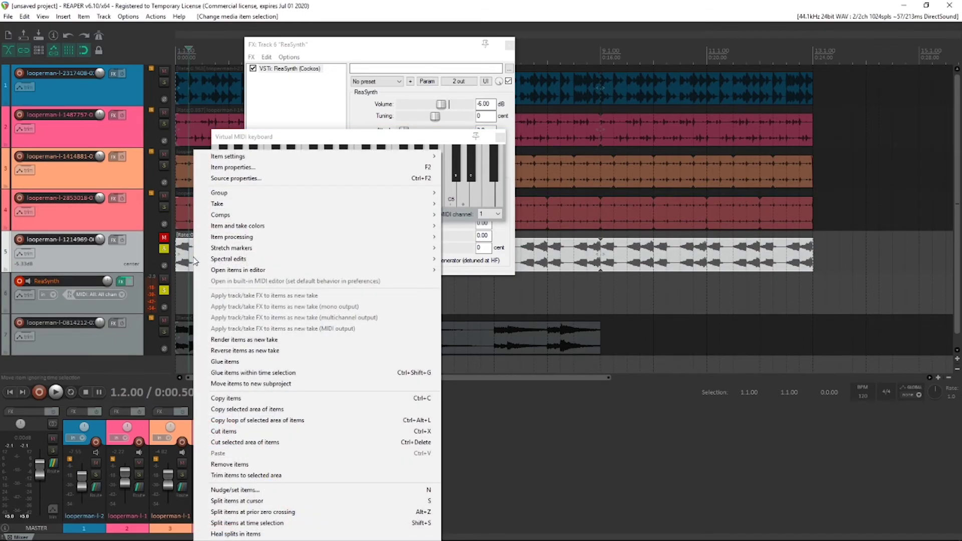
pyautogui.click(247, 168)
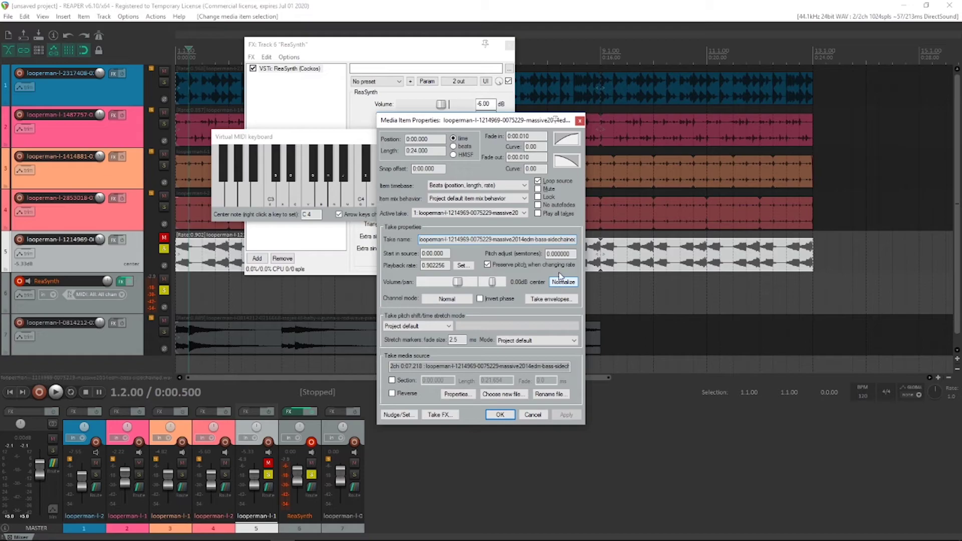
pyautogui.doubleClick(574, 253)
pyautogui.write('-8')
pyautogui.click(567, 415)
pyautogui.click(500, 415)
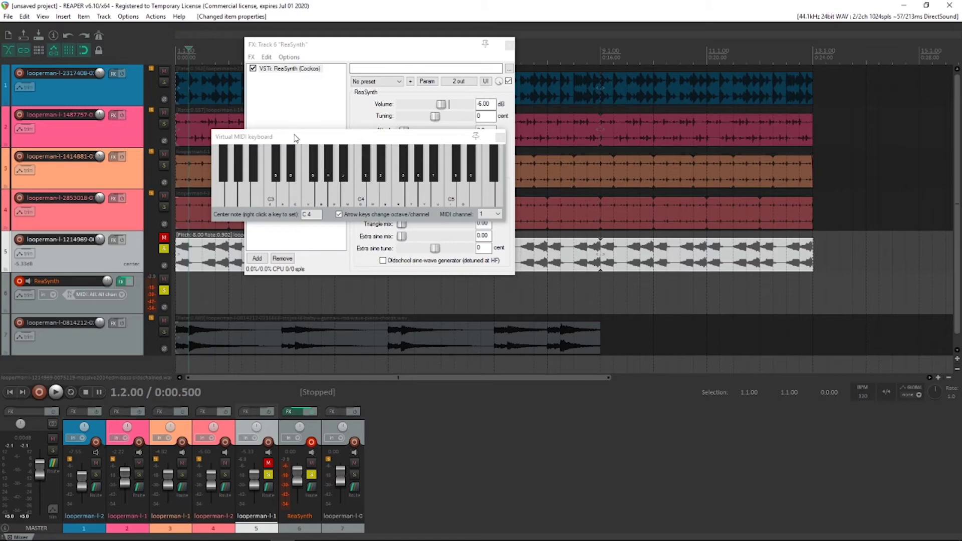
# Step: Play from the start to hear the lowered bass, trying a D4 ReaSynth note
pyautogui.moveTo(296, 138); pyautogui.dragTo(314, 144)
pyautogui.press('w')
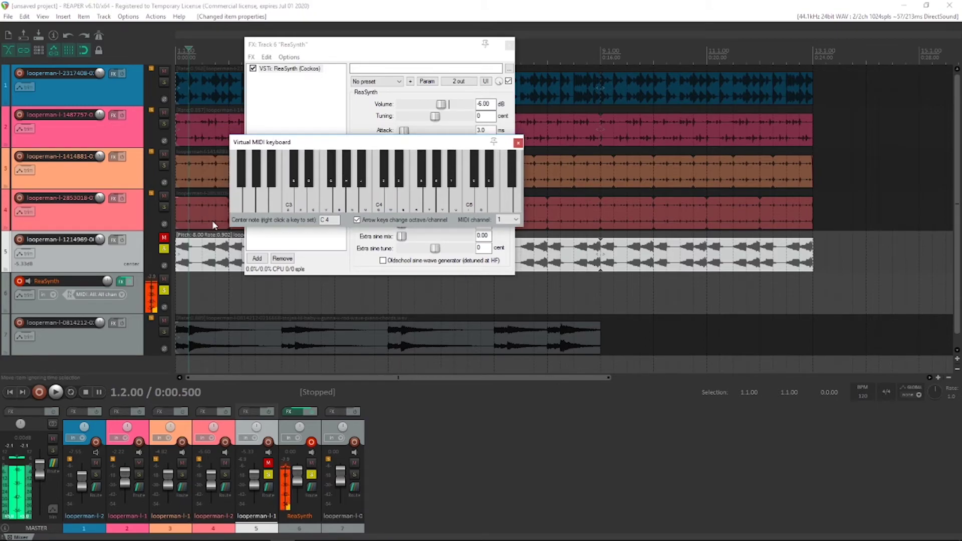
pyautogui.click(192, 133)
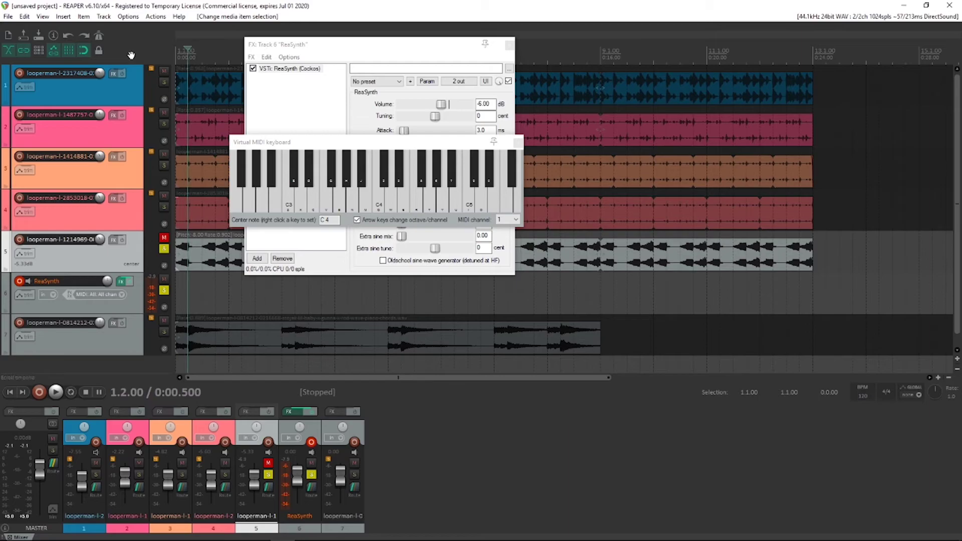
pyautogui.press('Home')
pyautogui.press('space')
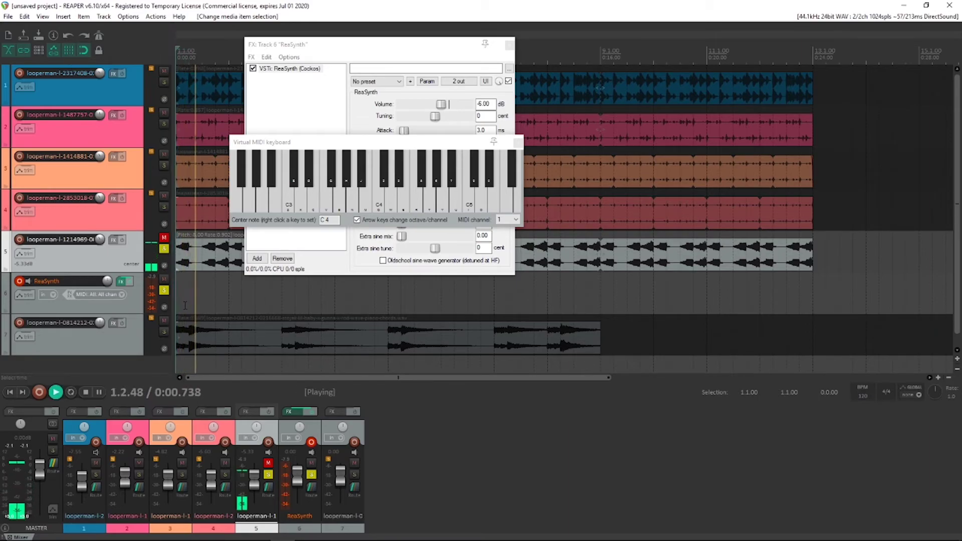
pyautogui.press('space')
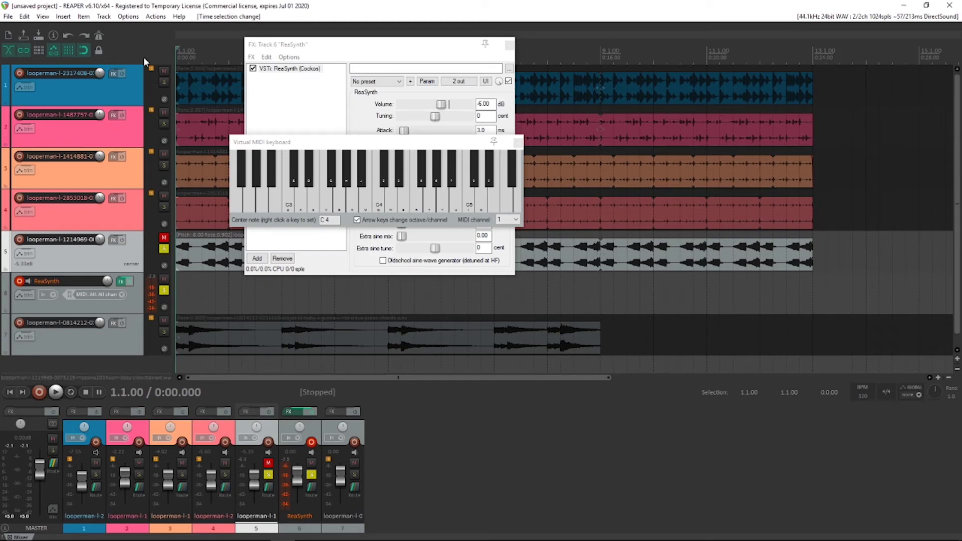
# Step: Unsolo track 5 and ReaSynth, and unmute the bass to hear the full mix
pyautogui.click(164, 250)
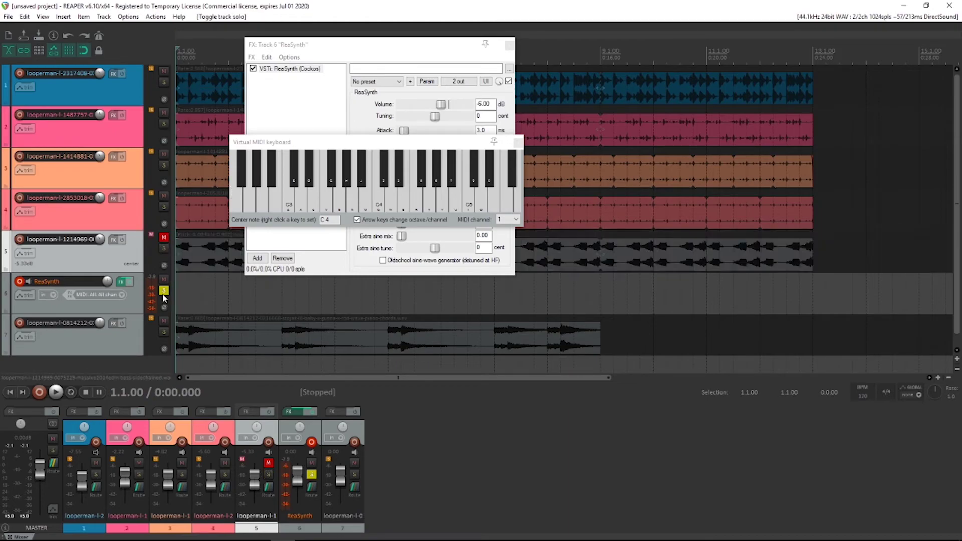
pyautogui.click(164, 291)
pyautogui.press('space')
pyautogui.click(165, 238)
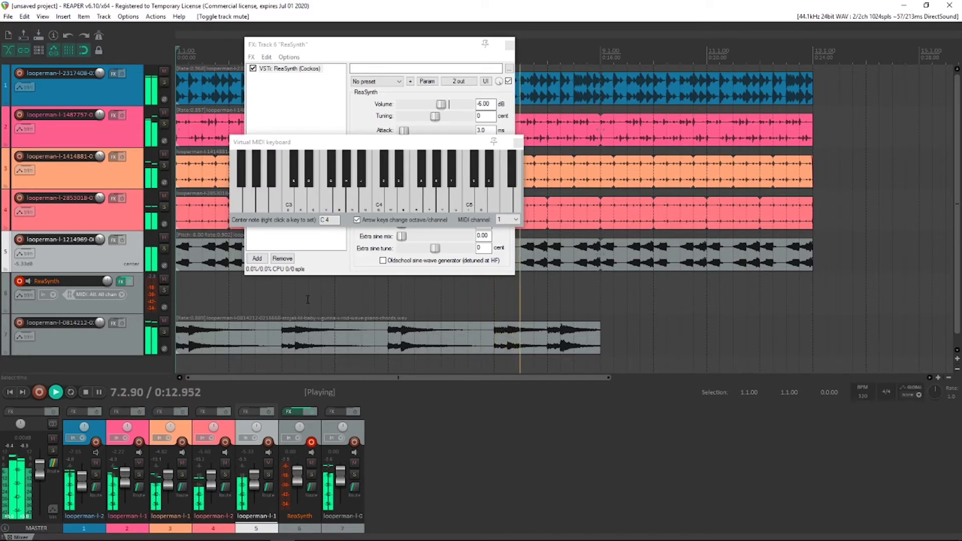
pyautogui.press('space')
# Step: Solo bass track 5 and play it alone from the project start
pyautogui.click(214, 258)
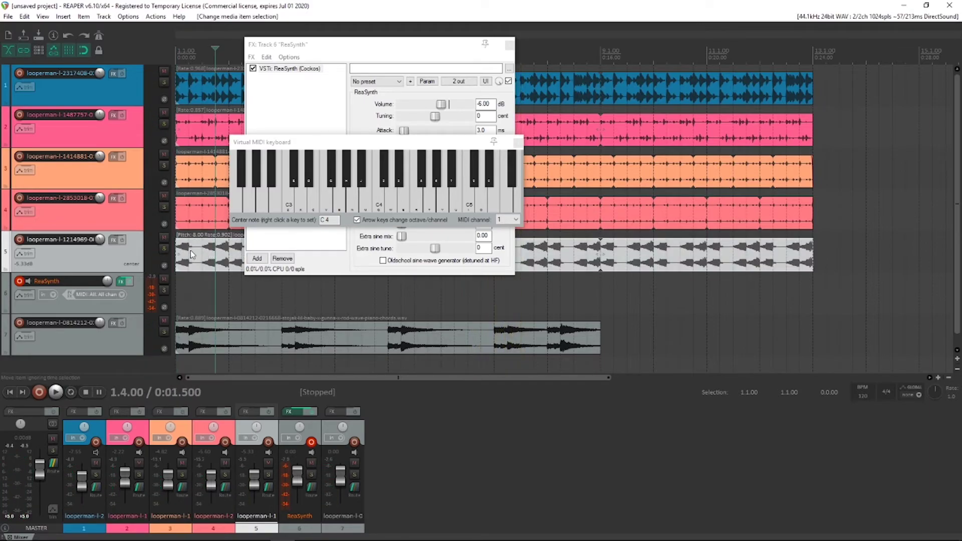
pyautogui.click(164, 249)
pyautogui.press('Home')
pyautogui.press('space')
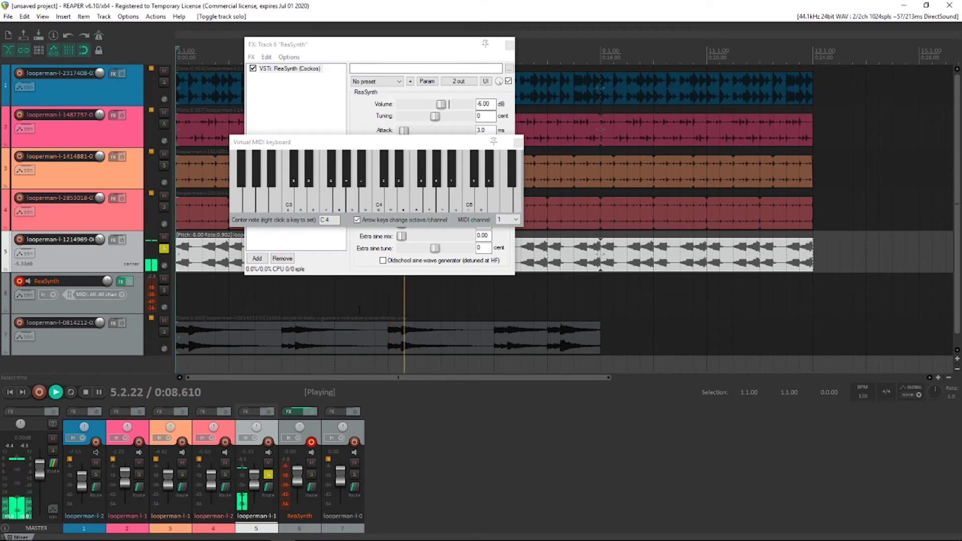
pyautogui.press('space')
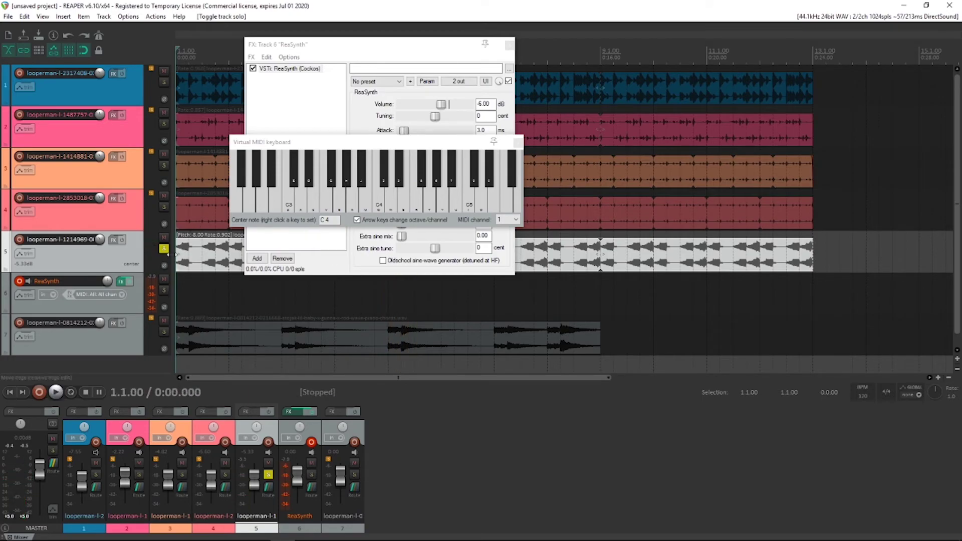
# Step: Unsolo the bass, solo piano track 7, and hold ReaSynth notes along with its playback
pyautogui.click(188, 50)
pyautogui.press('Home')
pyautogui.click(163, 249)
pyautogui.click(164, 332)
pyautogui.press('space')
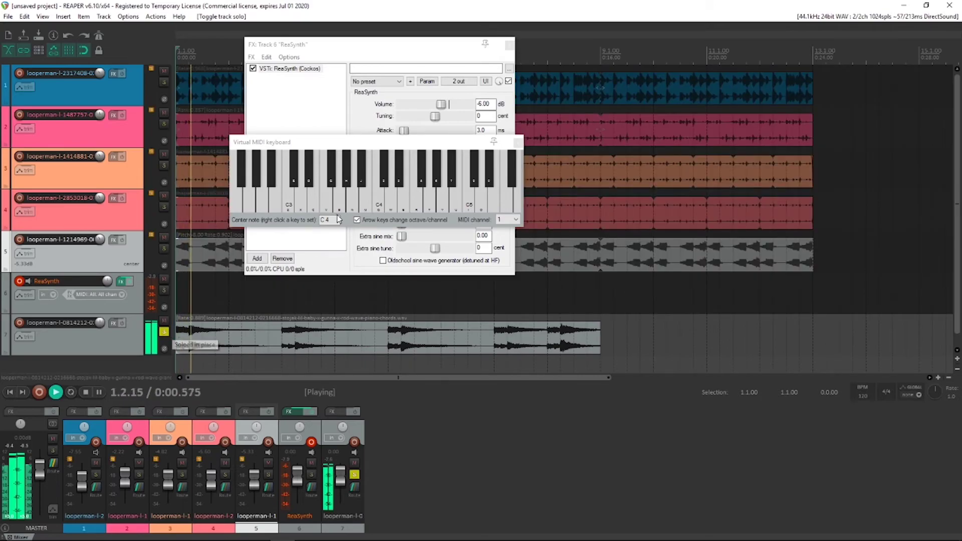
pyautogui.click(300, 201)
pyautogui.click(287, 296)
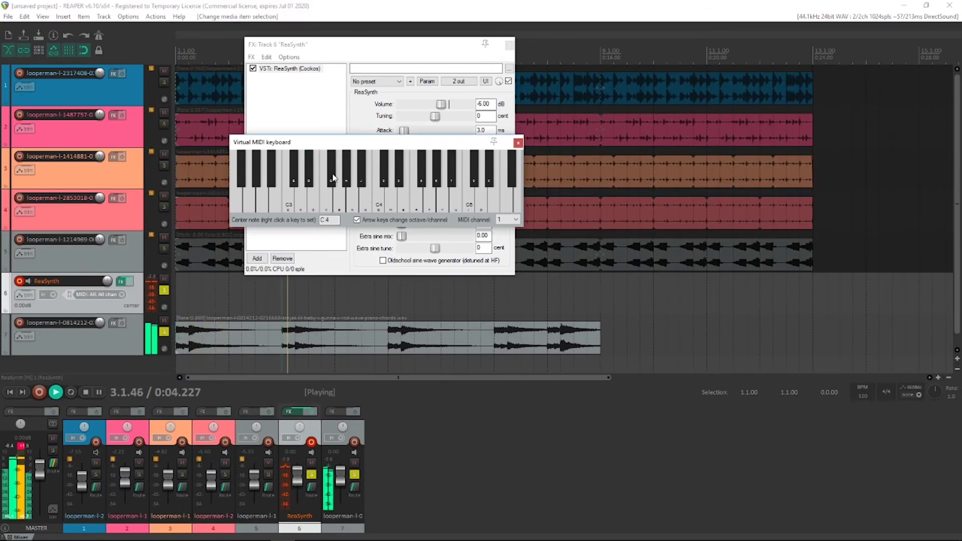
pyautogui.click(333, 176)
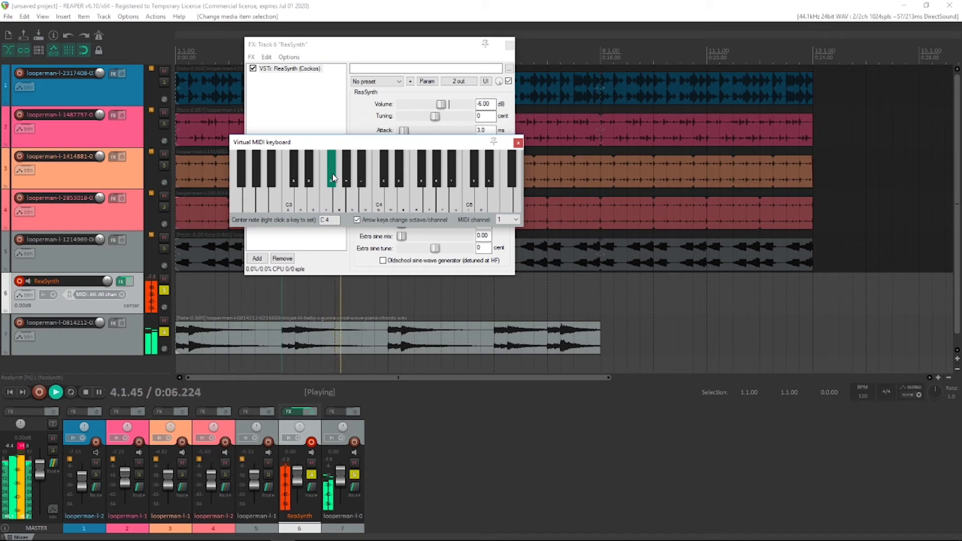
pyautogui.moveTo(333, 178); pyautogui.dragTo(340, 182)
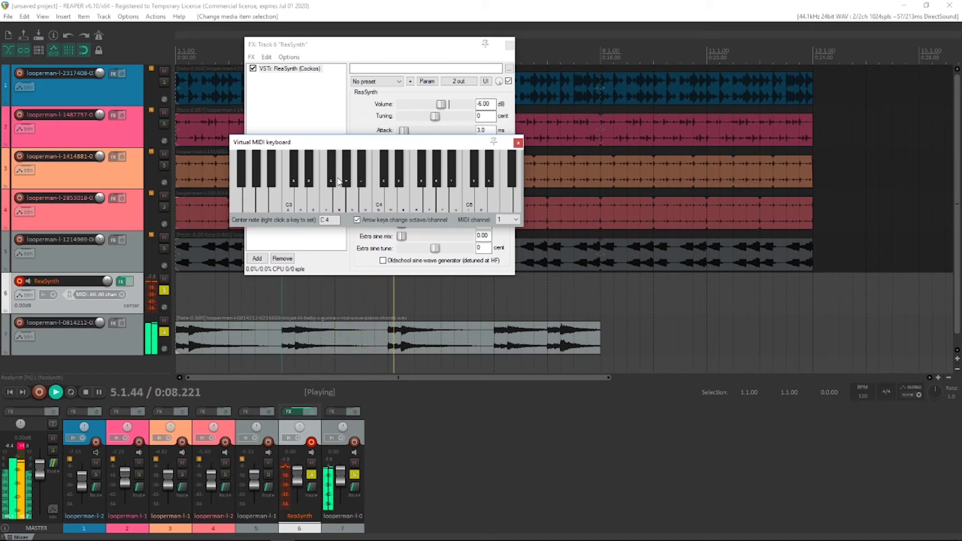
pyautogui.press('space')
# Step: Test further ReaSynth notes, including D3, to identify the piano chords
pyautogui.press('x')
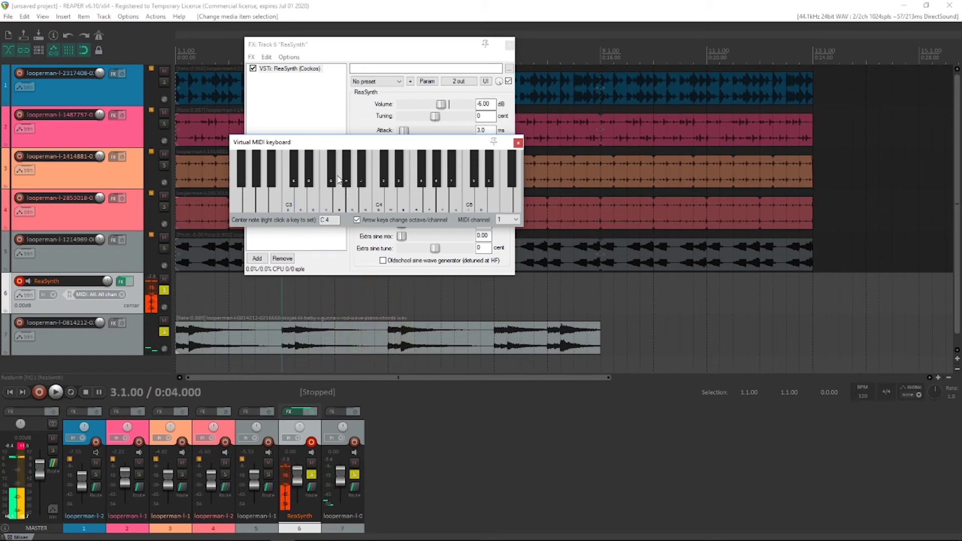
pyautogui.click(336, 176)
pyautogui.click(354, 183)
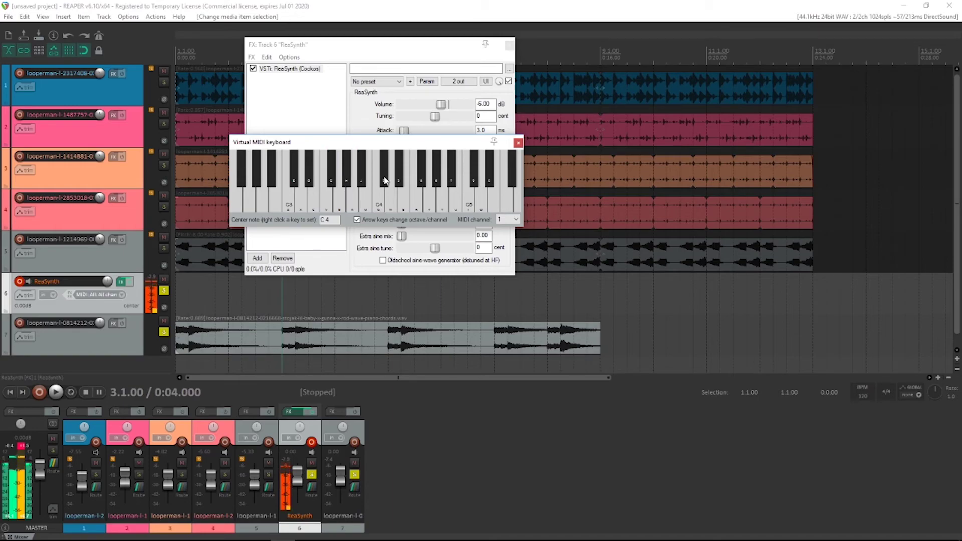
pyautogui.moveTo(386, 181); pyautogui.dragTo(385, 181)
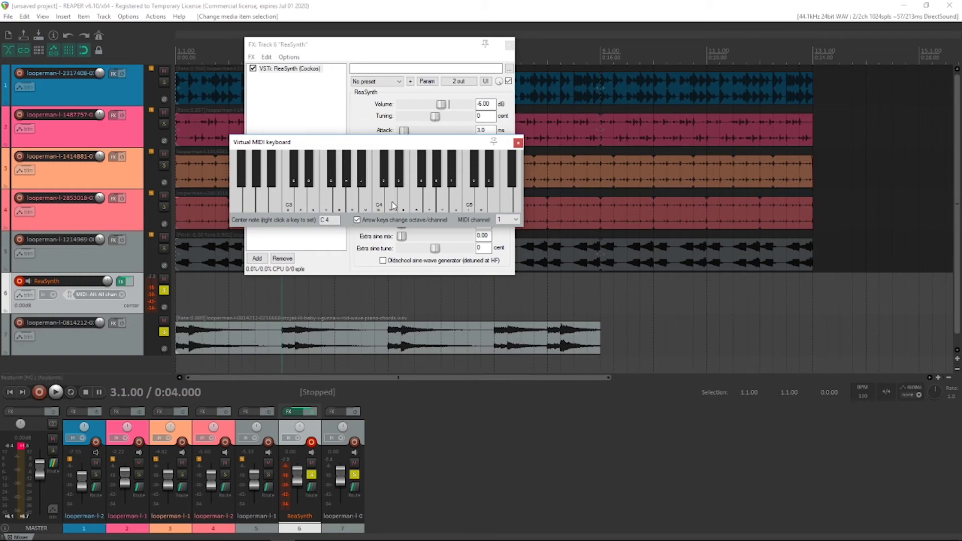
pyautogui.click(416, 203)
pyautogui.click(331, 175)
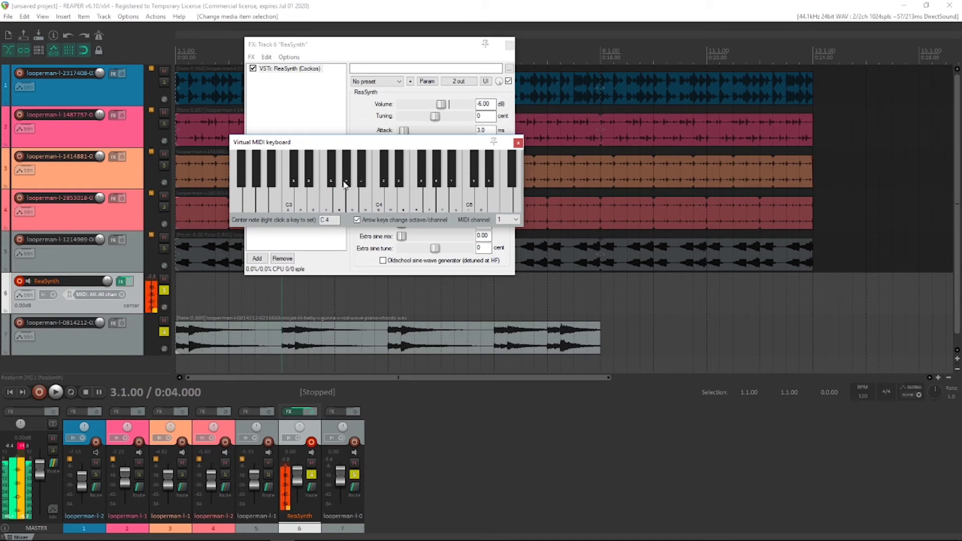
pyautogui.click(353, 201)
pyautogui.click(385, 173)
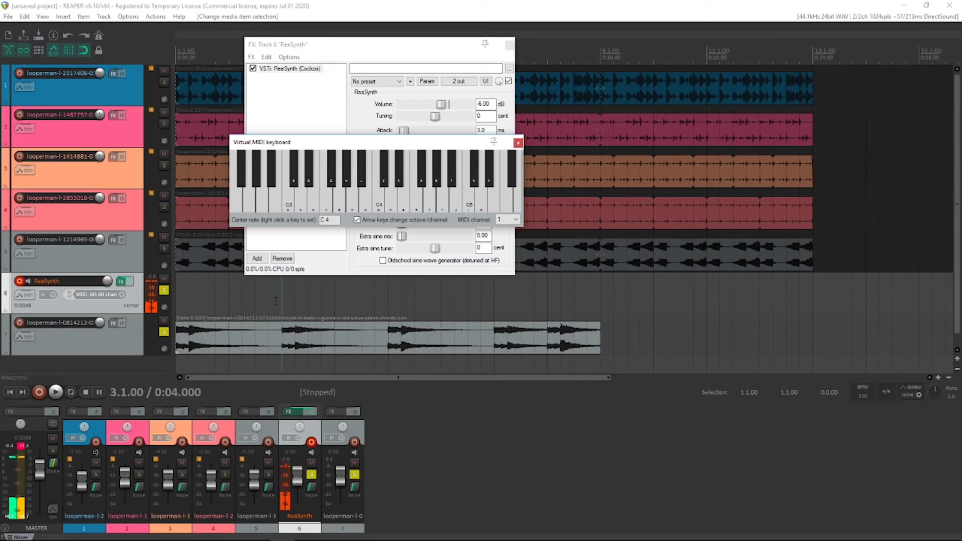
pyautogui.click(194, 258)
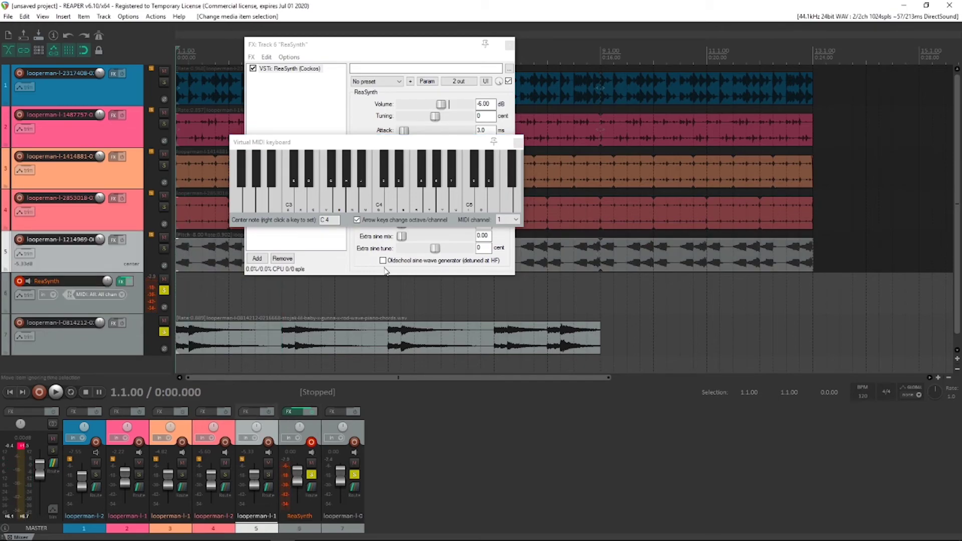
# Step: Split the bass item at bars 3 and 5 and select the middle piece
pyautogui.moveTo(343, 143); pyautogui.dragTo(591, 237)
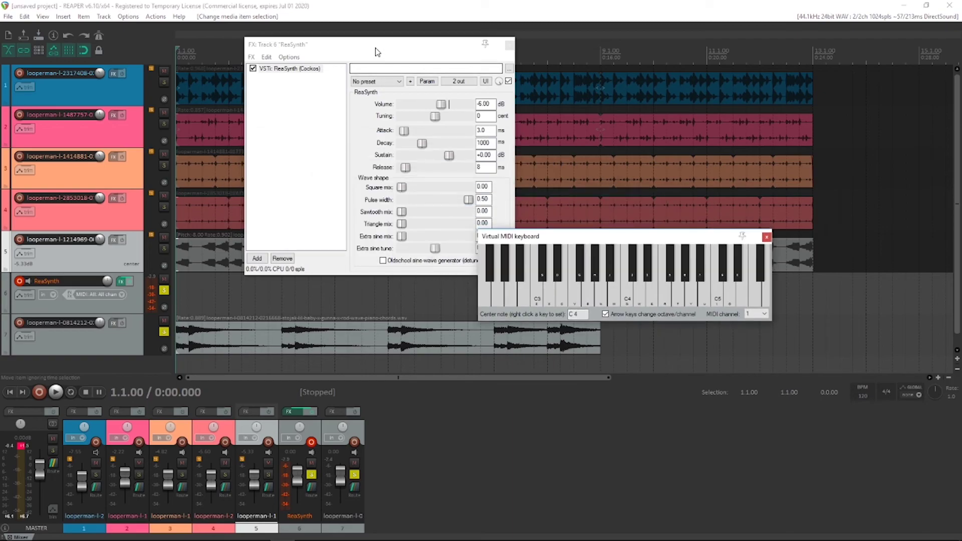
pyautogui.moveTo(376, 50); pyautogui.dragTo(398, 416)
pyautogui.click(282, 257)
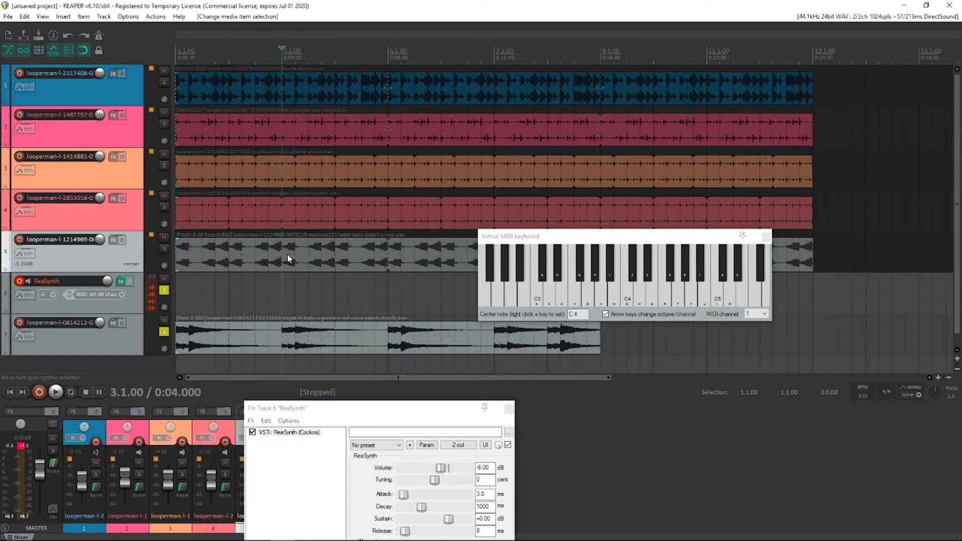
pyautogui.press('s')
pyautogui.click(386, 256)
pyautogui.press('s')
pyautogui.click(331, 254)
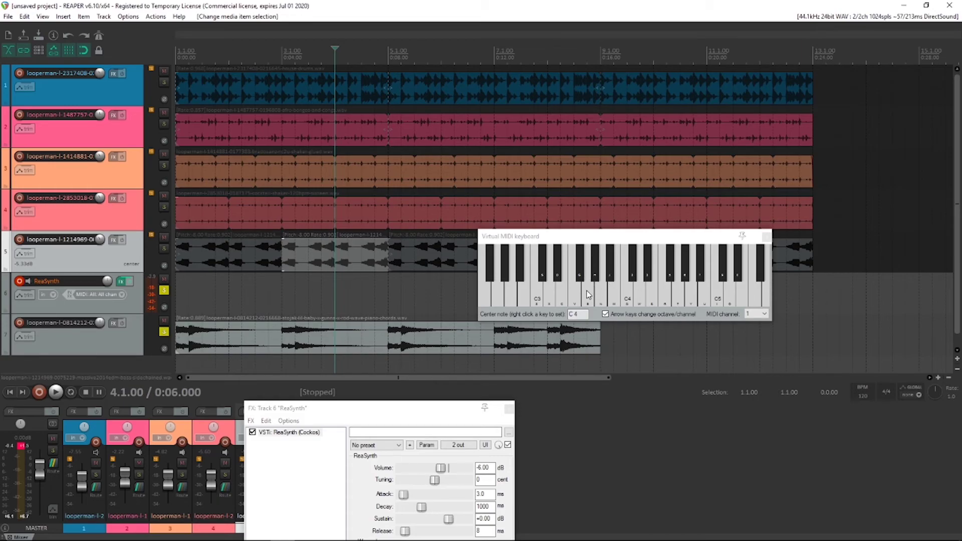
# Step: Set that middle bass piece's pitch adjust to -4 and play it back
pyautogui.rightClick(350, 267)
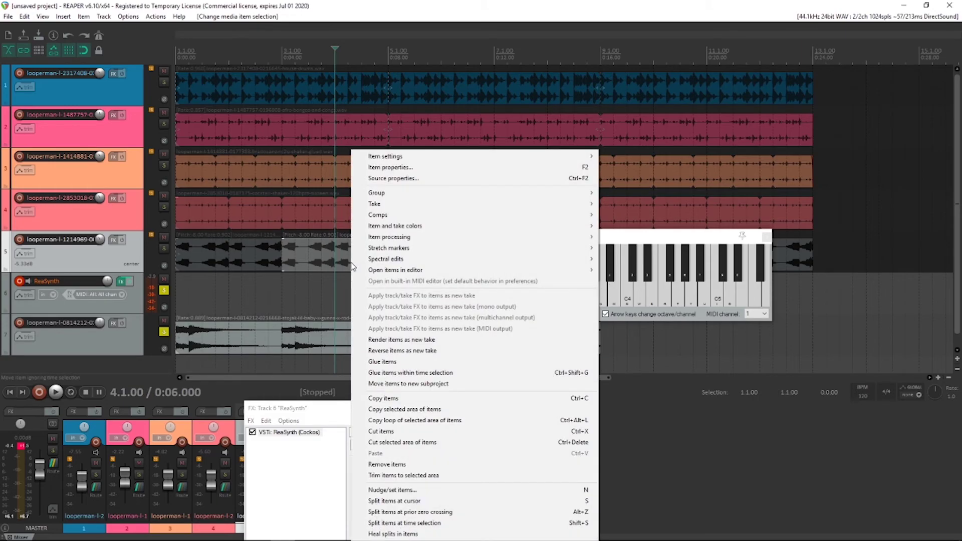
pyautogui.click(407, 168)
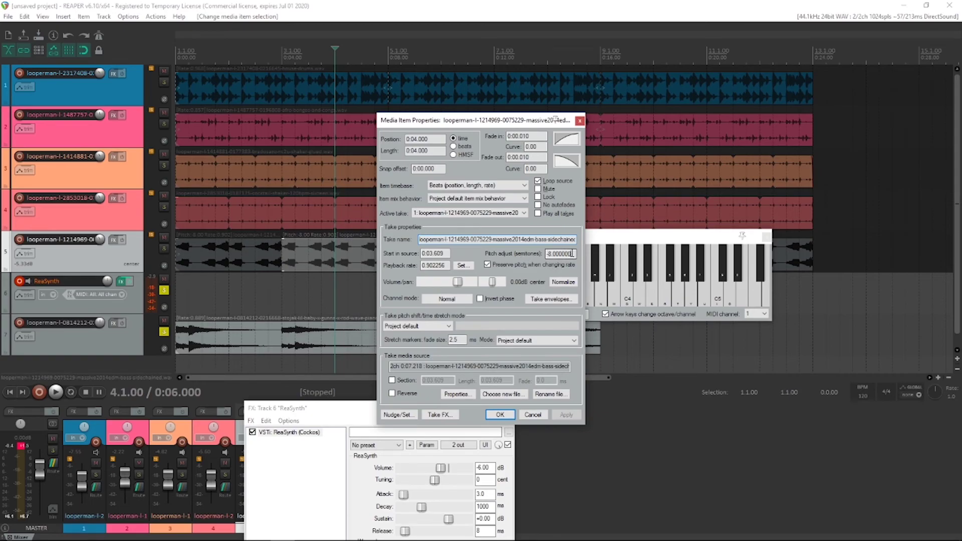
pyautogui.doubleClick(572, 254)
pyautogui.write('-4')
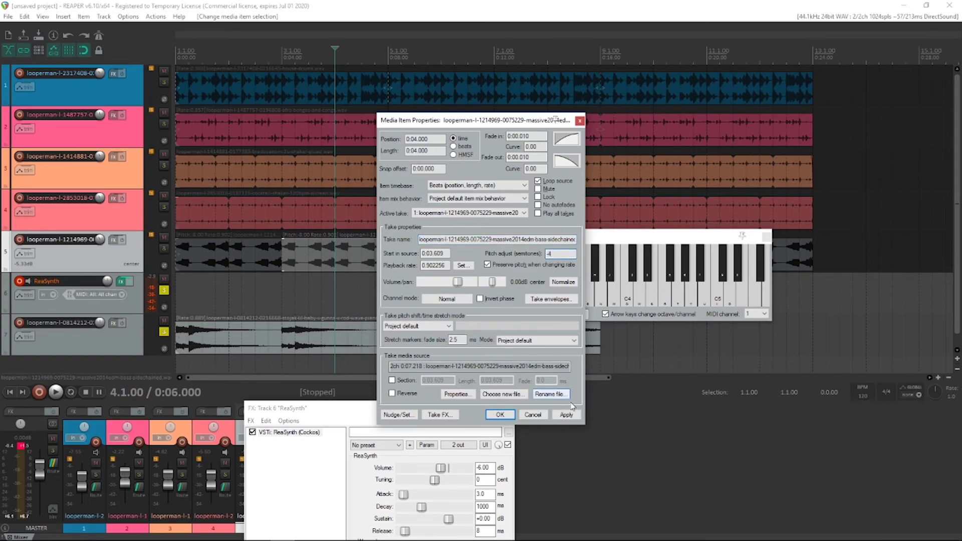
pyautogui.click(499, 415)
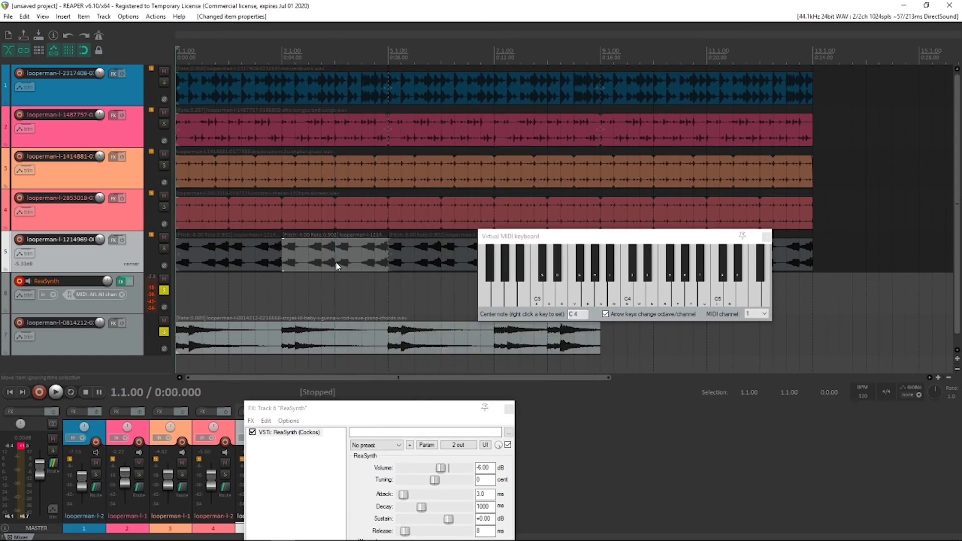
pyautogui.press('space')
# Step: Solo the bass track and delete its third loop
pyautogui.click(164, 249)
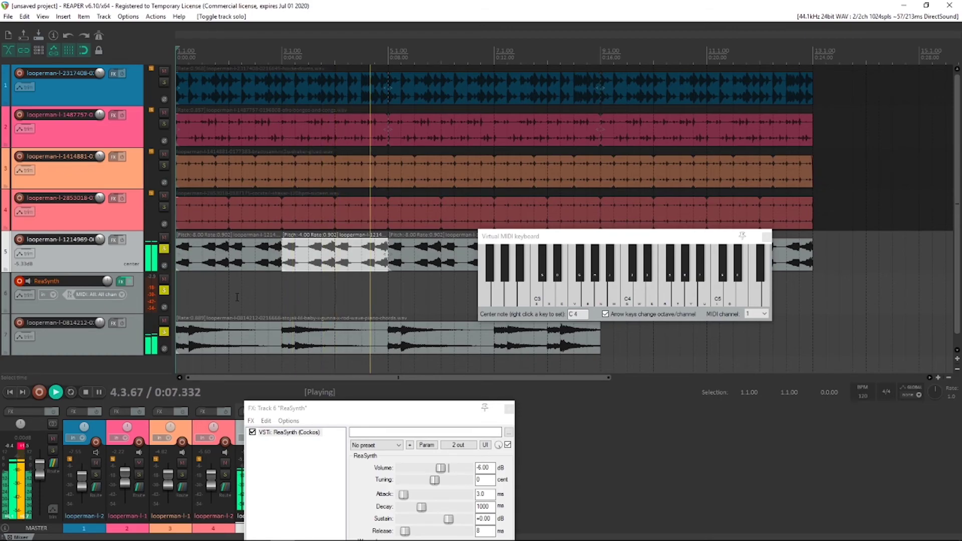
pyautogui.moveTo(562, 240); pyautogui.dragTo(763, 292)
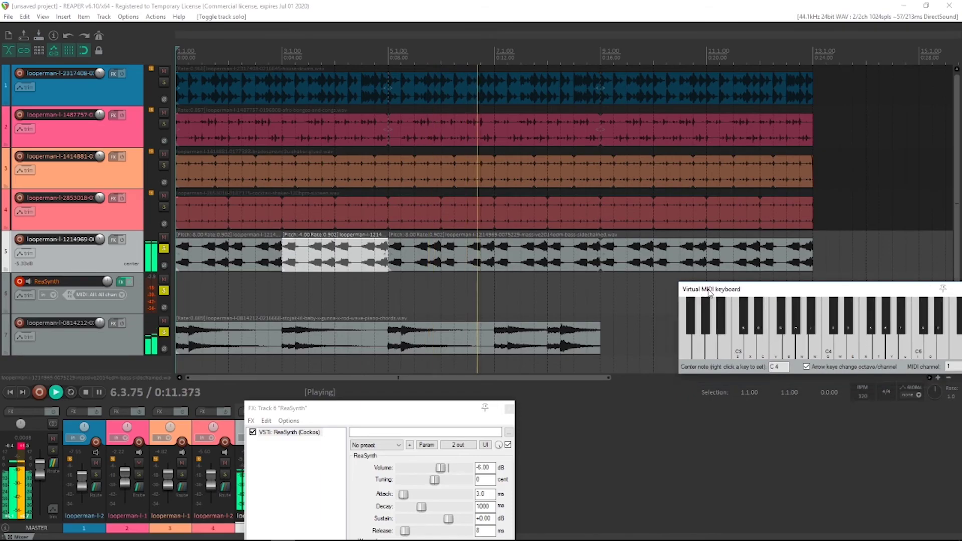
pyautogui.click(510, 260)
pyautogui.press('space')
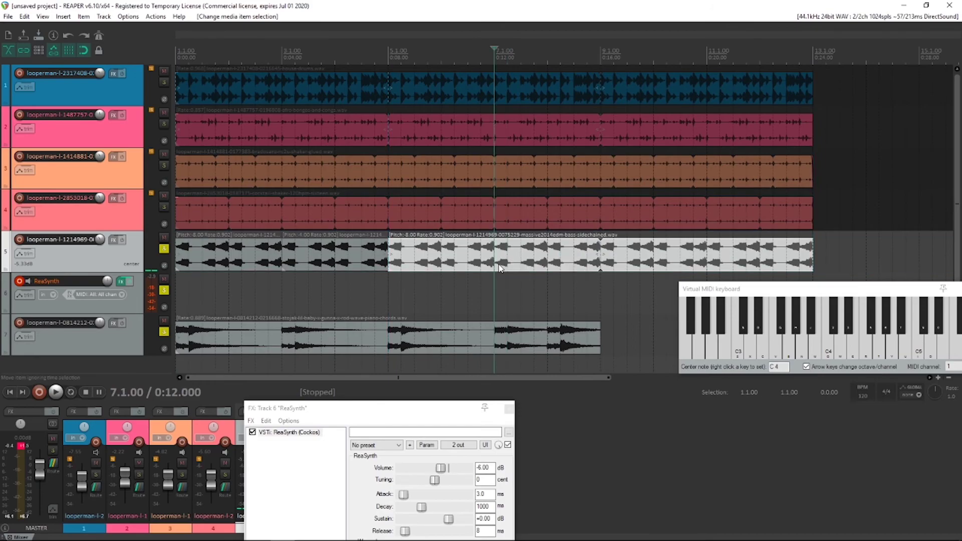
pyautogui.press('Delete')
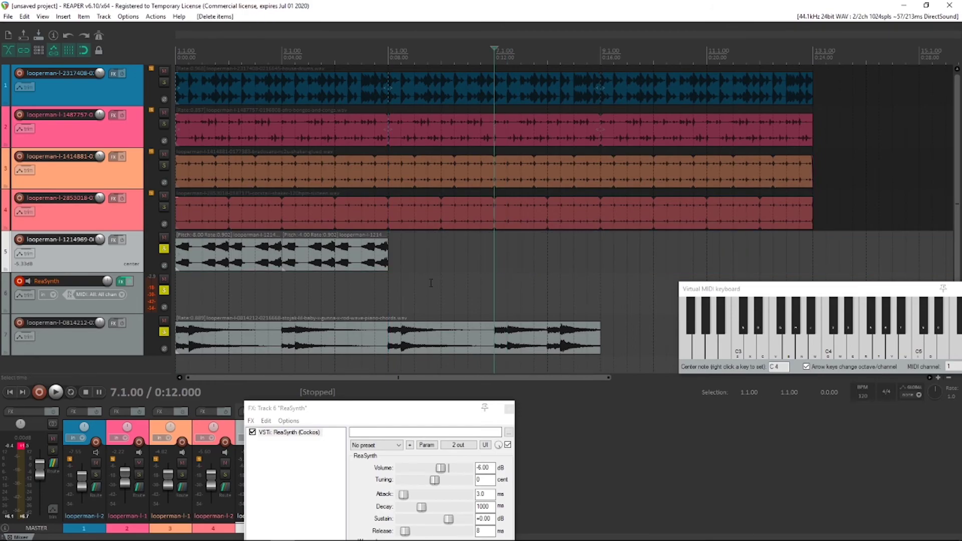
# Step: Paste the first two bass loops from bar 5 out to bar 13, then play from the start
pyautogui.moveTo(414, 279); pyautogui.dragTo(254, 250)
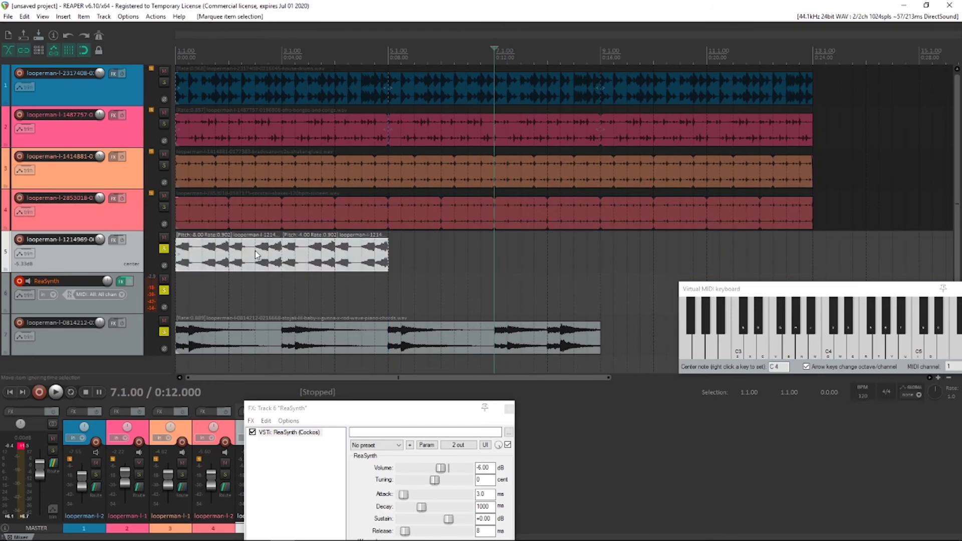
pyautogui.click(386, 273)
pyautogui.click(131, 254)
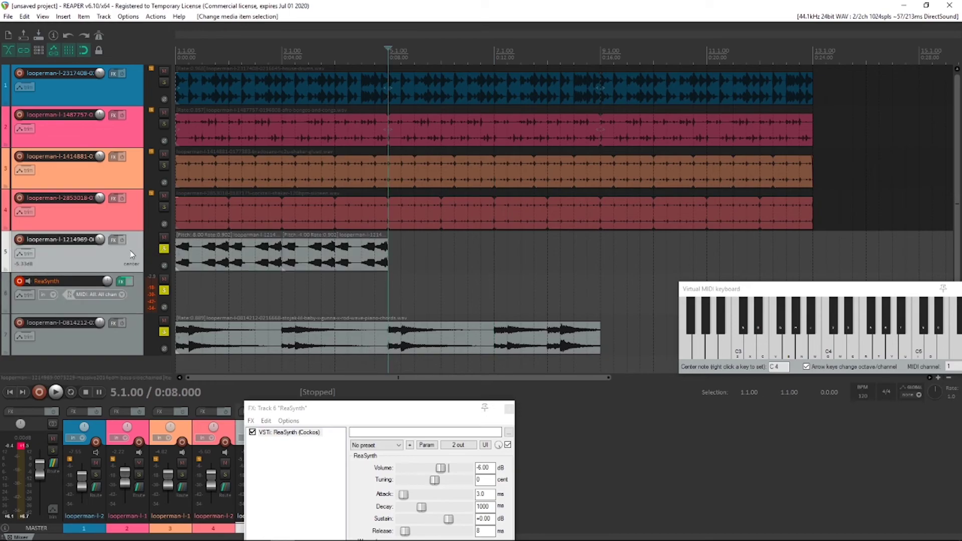
pyautogui.hotkey('ctrl', 'v')
pyautogui.hotkey('ctrl', 'v')
pyautogui.press('Home')
pyautogui.press('space')
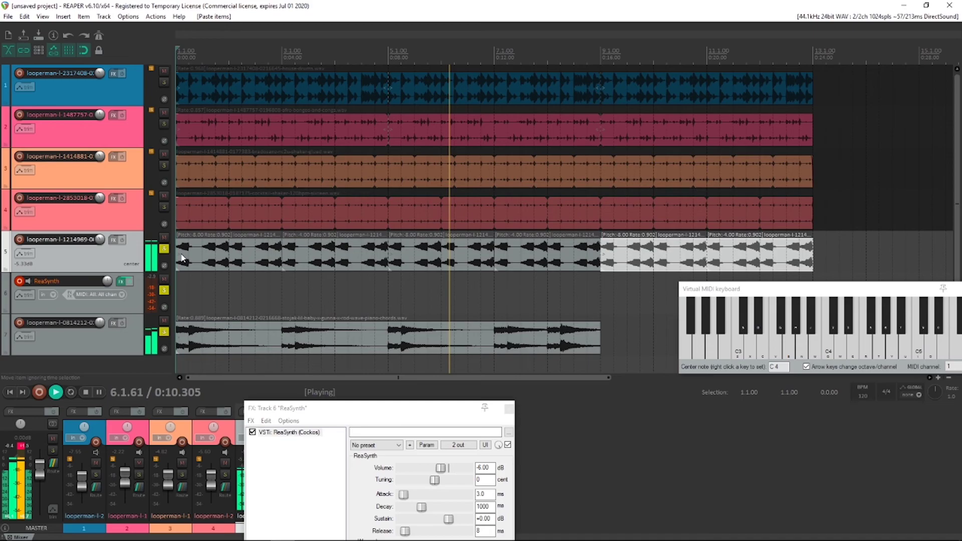
# Step: Unsolo all tracks, stop playback, and set the edit position to bar 5
pyautogui.click(164, 332)
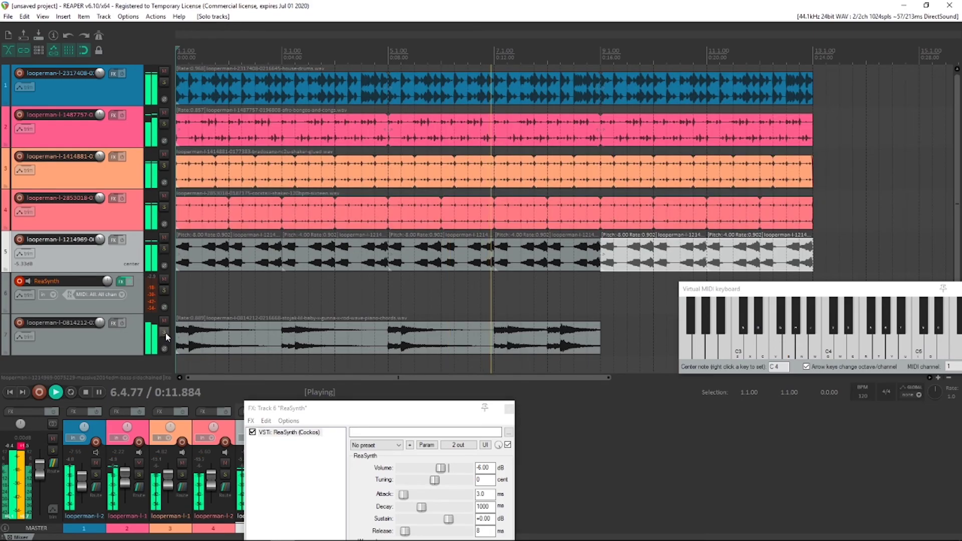
pyautogui.click(20, 451)
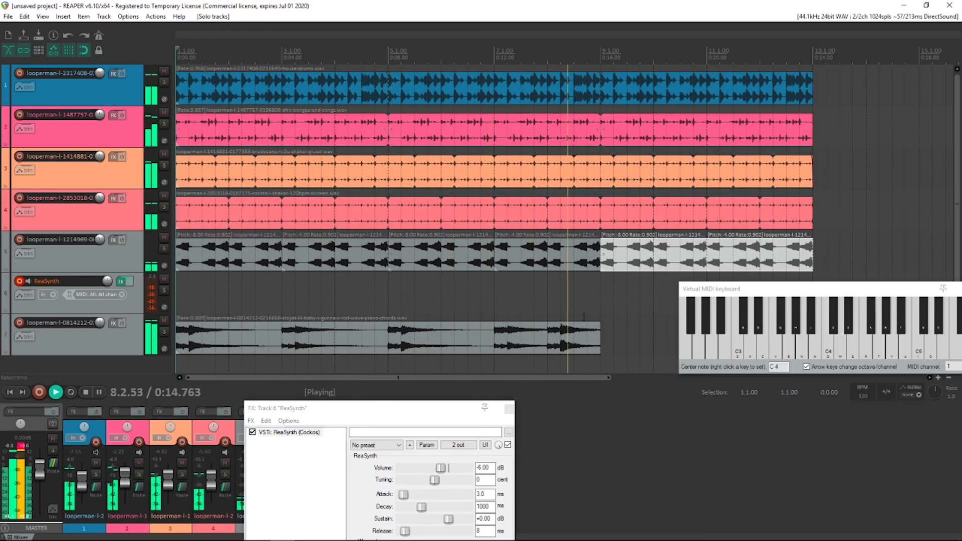
pyautogui.press('space')
pyautogui.click(548, 298)
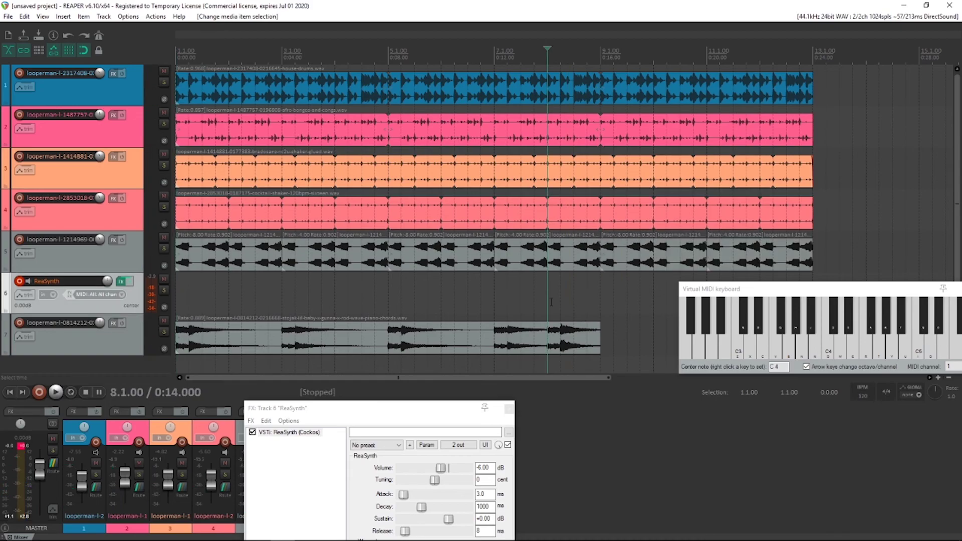
pyautogui.click(493, 291)
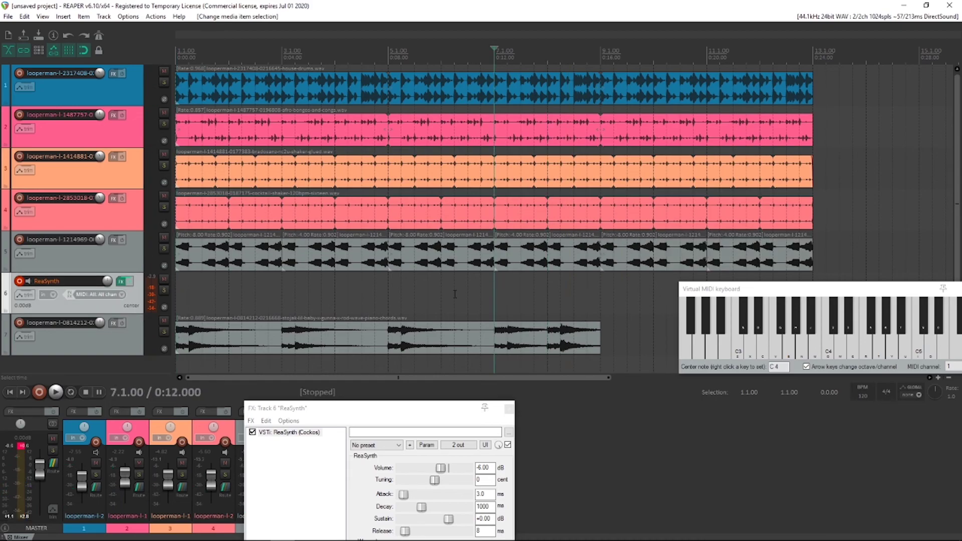
pyautogui.click(388, 296)
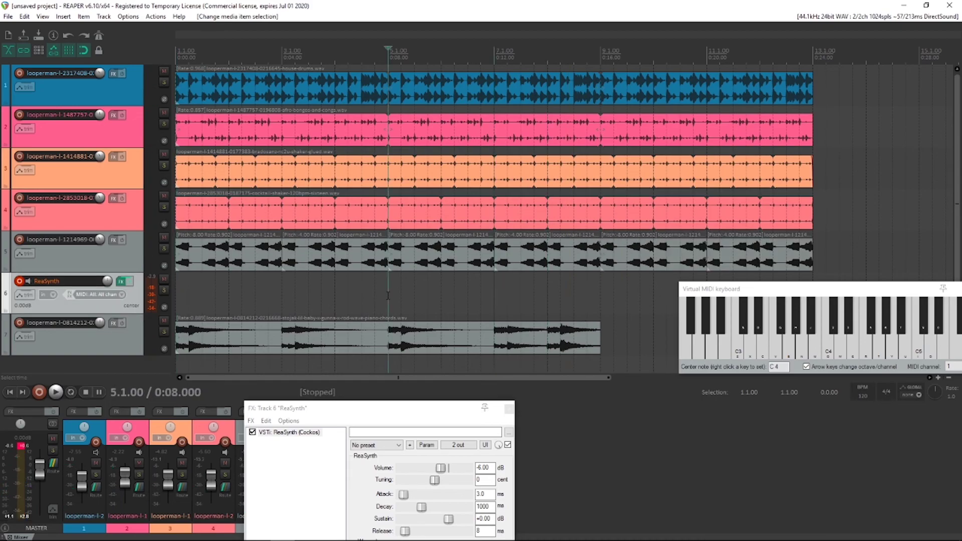
# Step: Split the piano item at bar 5, delete the right half, and loop it rightward
pyautogui.click(395, 350)
pyautogui.press('s')
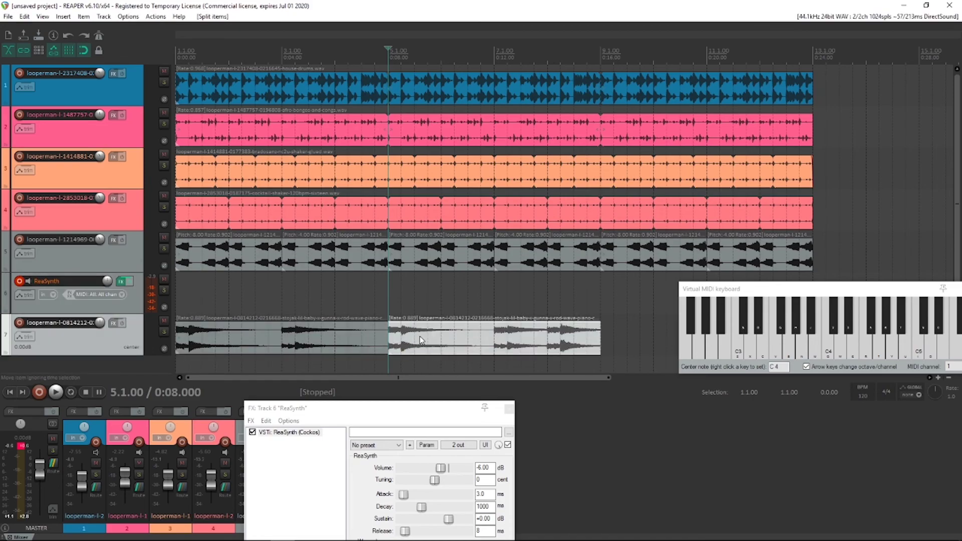
pyautogui.click(420, 340)
pyautogui.press('Delete')
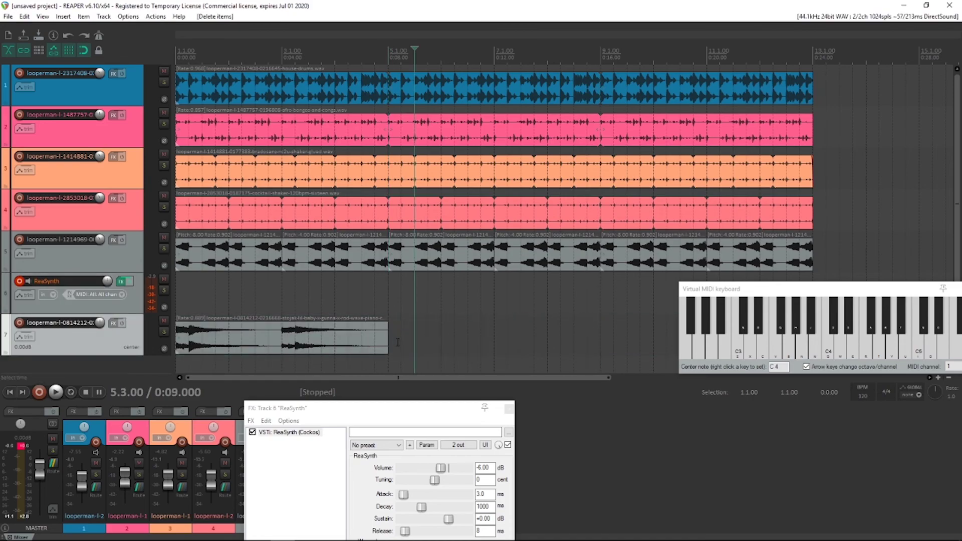
pyautogui.click(359, 338)
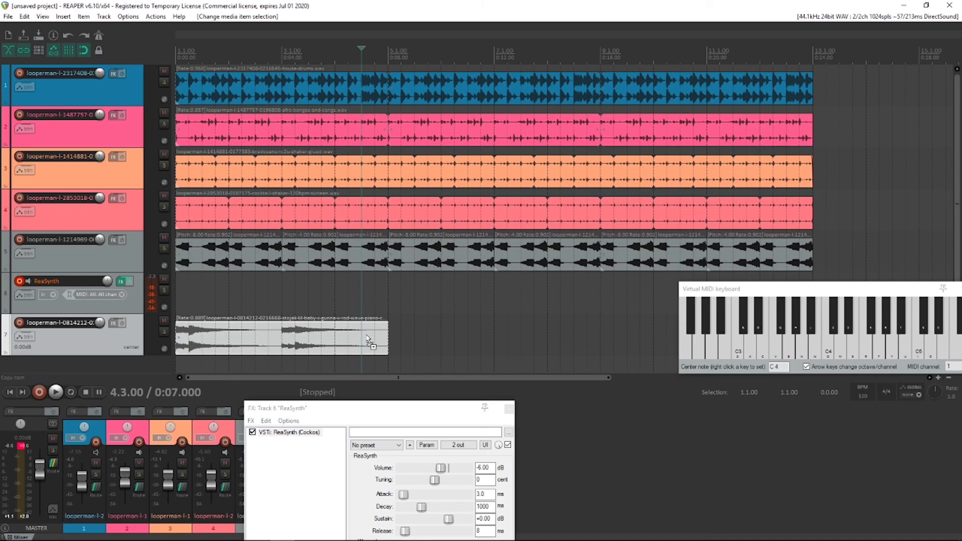
pyautogui.click(389, 323)
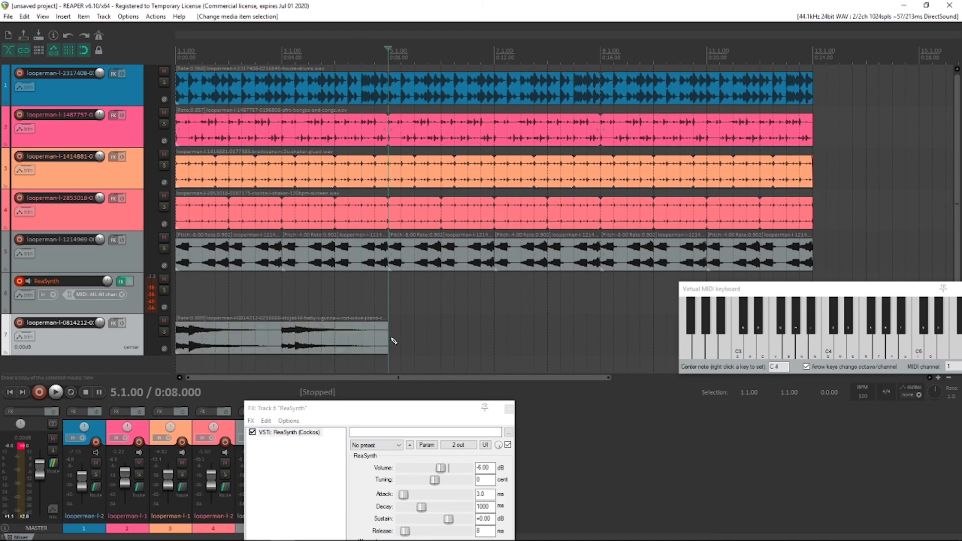
pyautogui.moveTo(394, 341); pyautogui.dragTo(676, 341)
pyautogui.click(309, 339)
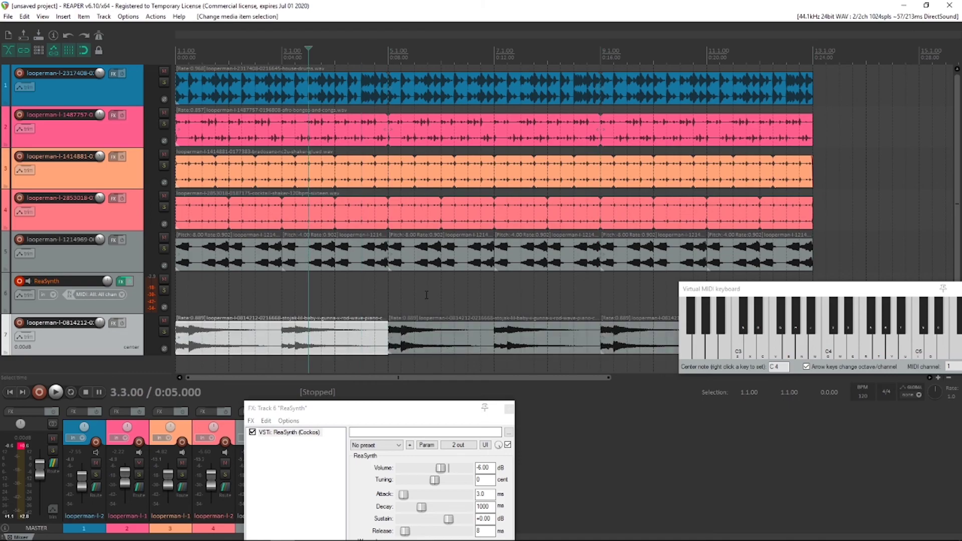
# Step: Turn off ReaSynth's input monitoring and record-arm, and return the edit position to 1.1.00
pyautogui.click(393, 302)
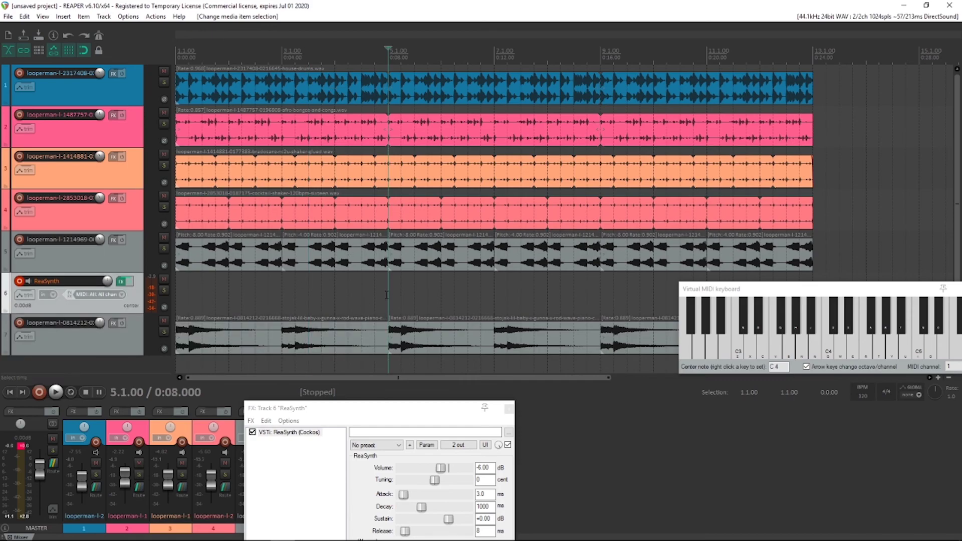
pyautogui.click(27, 283)
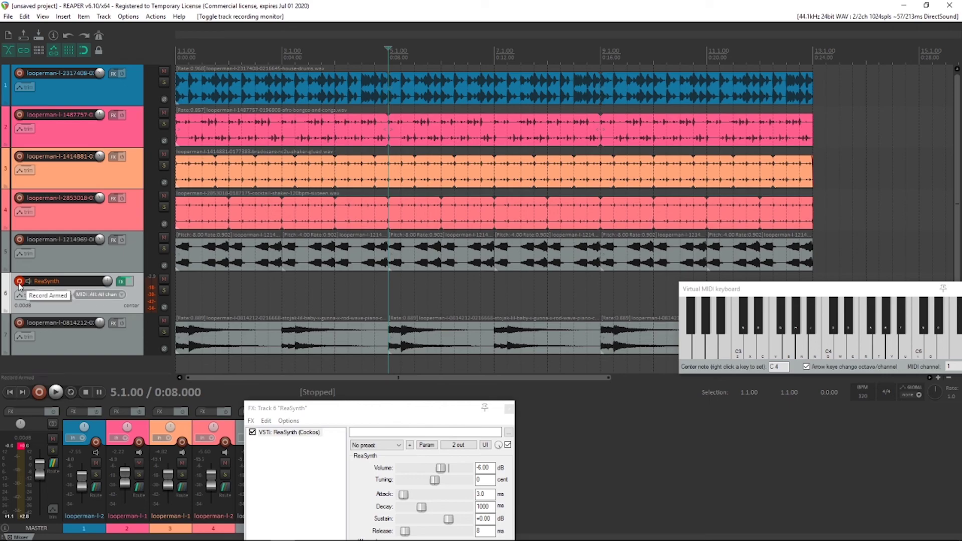
pyautogui.click(19, 282)
pyautogui.click(187, 292)
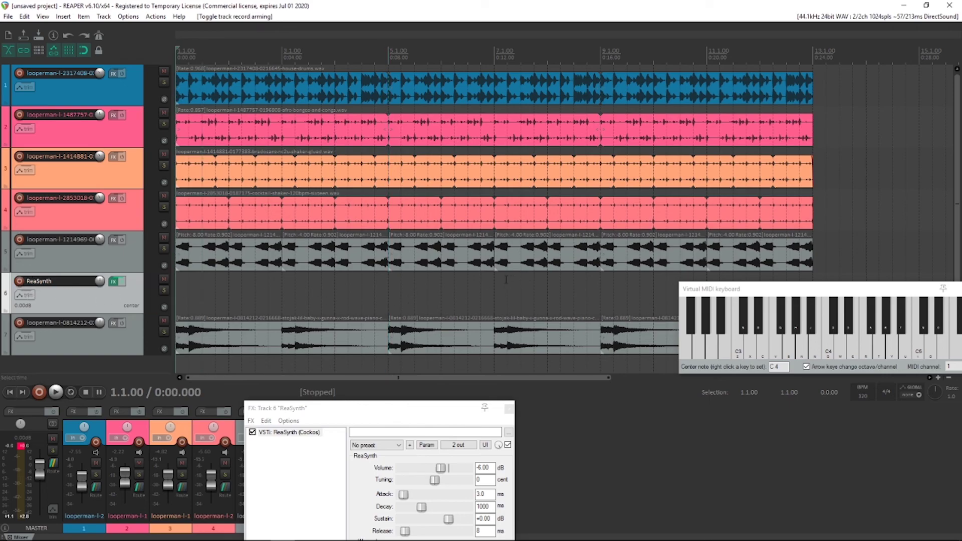